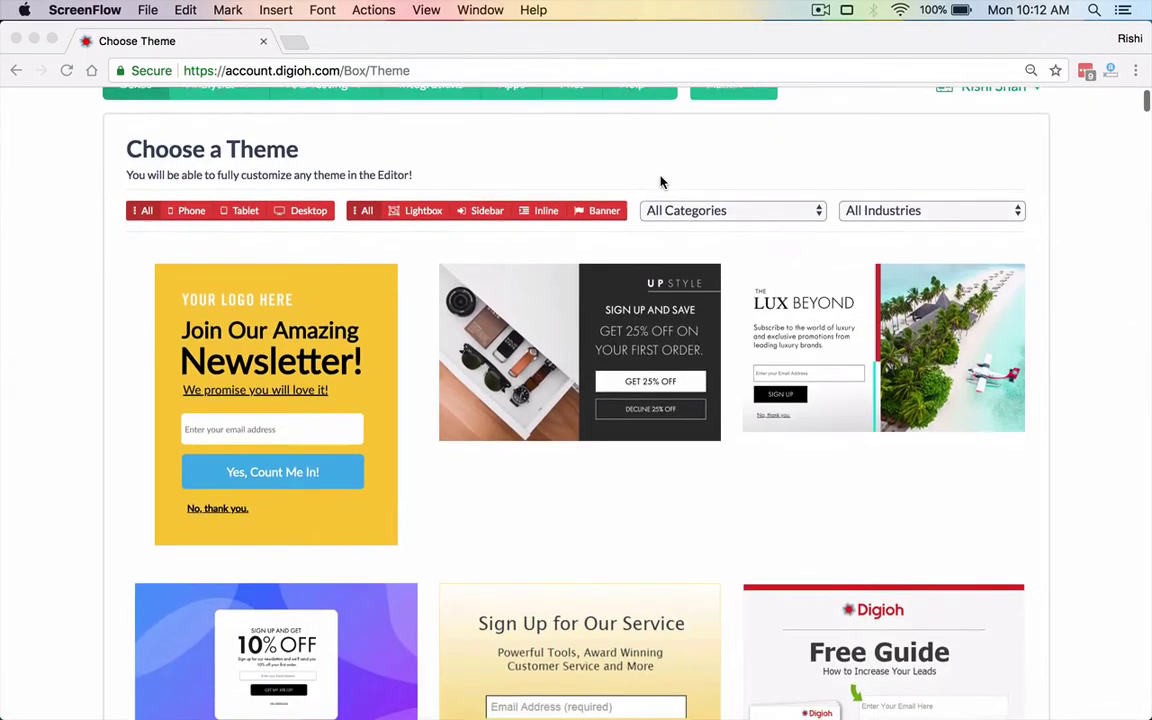
- Look over the newsletter, discount and free-guide themes in the first rows of the theme gallery
{"action": "scroll", "coordinate": [661, 182], "scroll_direction": "down", "scroll_amount": 1}
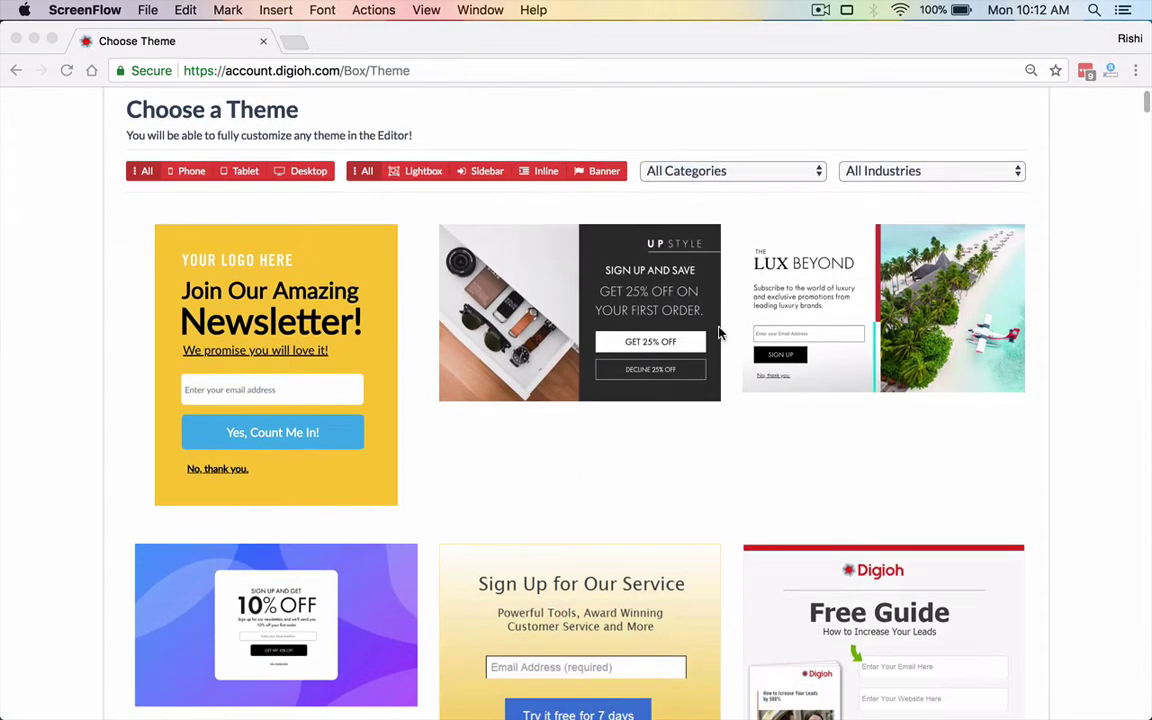
{"action": "scroll", "coordinate": [625, 192], "scroll_direction": "up", "scroll_amount": 2}
{"action": "left_click", "coordinate": [625, 192]}
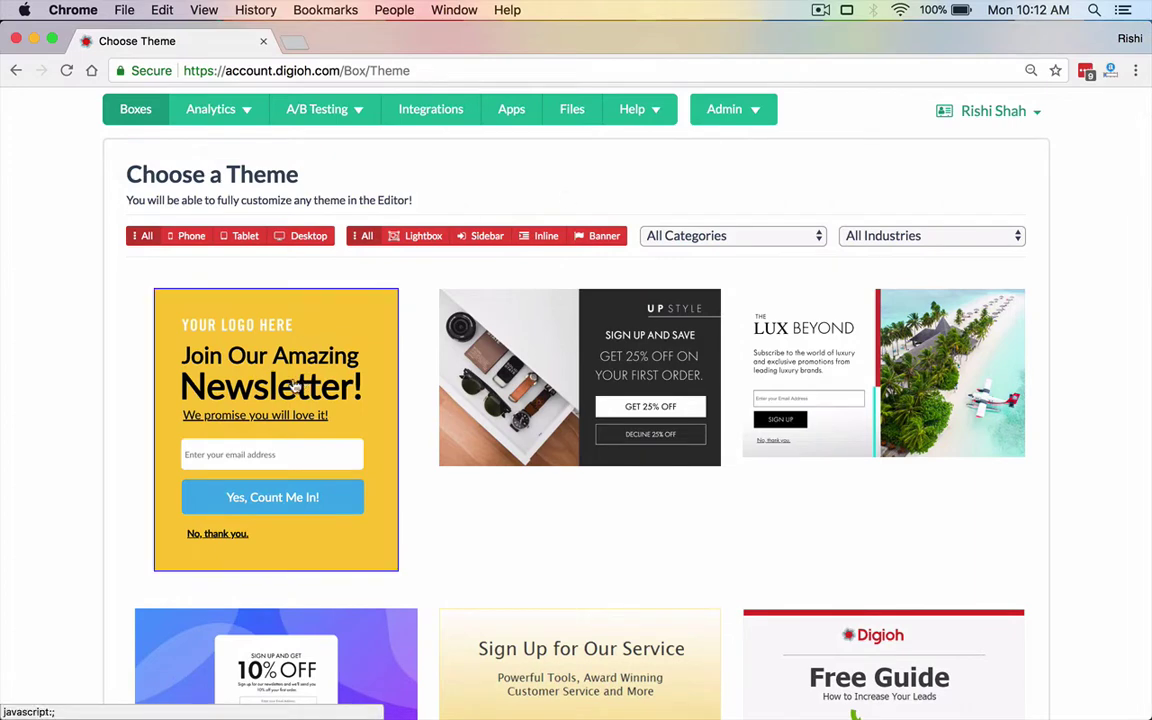
{"action": "scroll", "coordinate": [257, 437], "scroll_direction": "down", "scroll_amount": 4}
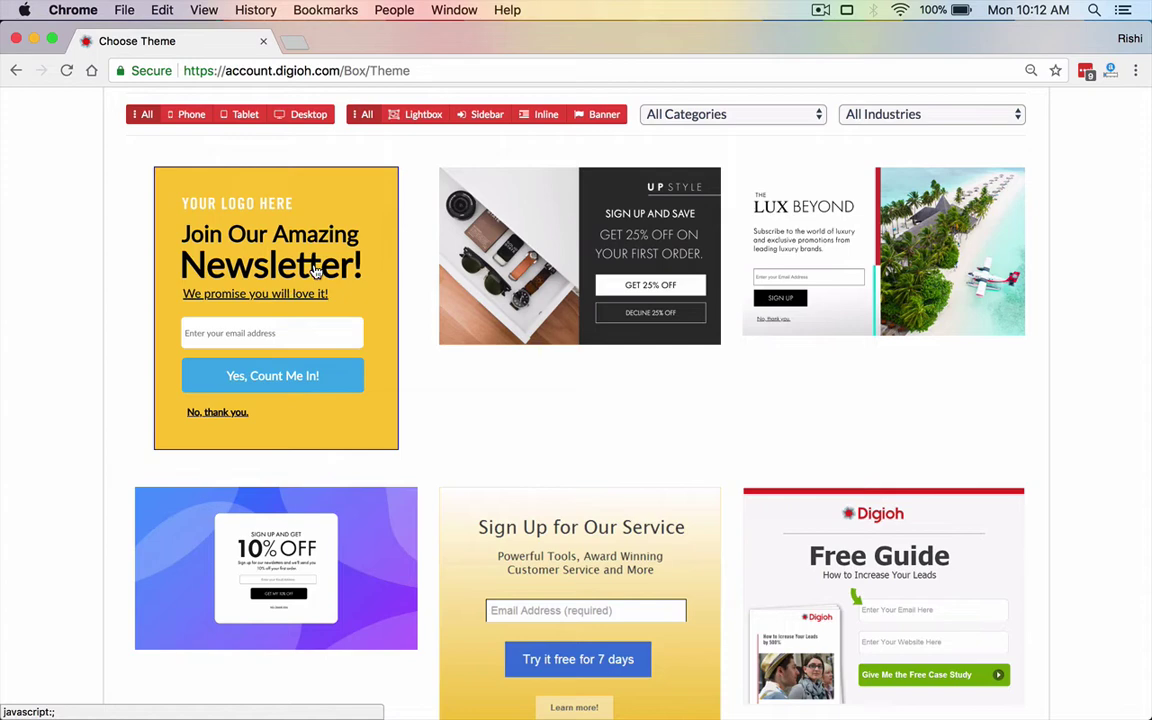
{"action": "scroll", "coordinate": [299, 266], "scroll_direction": "down", "scroll_amount": 1}
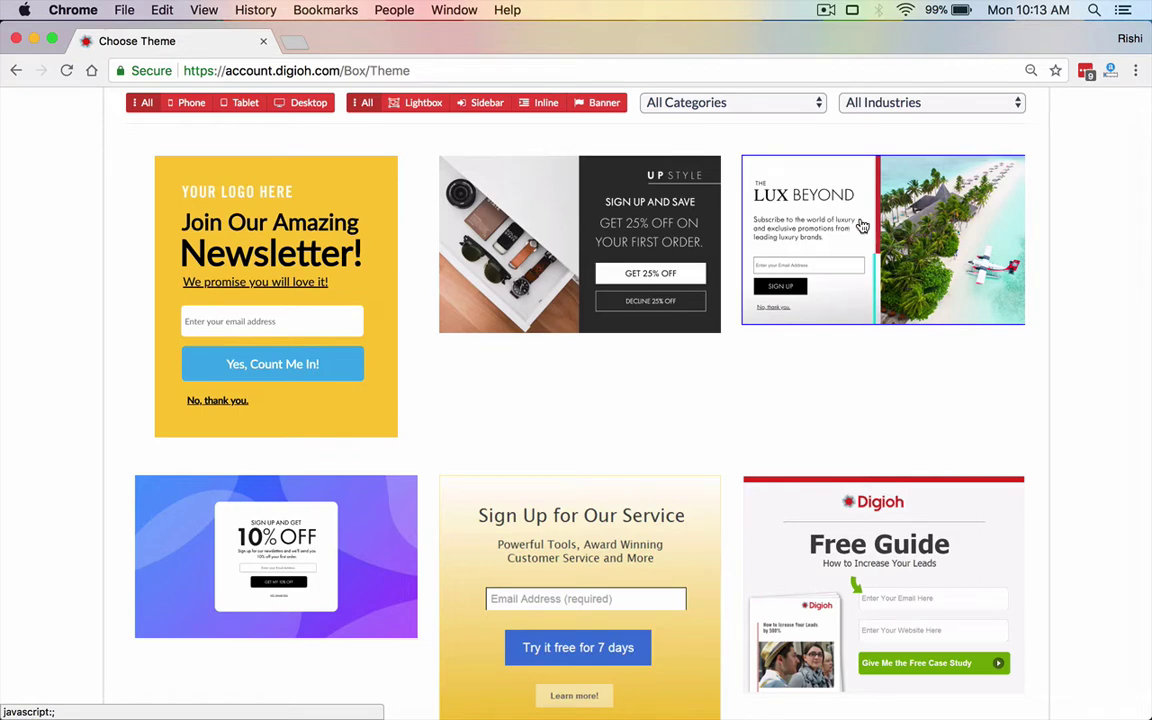
{"action": "scroll", "coordinate": [820, 270], "scroll_direction": "down", "scroll_amount": 3}
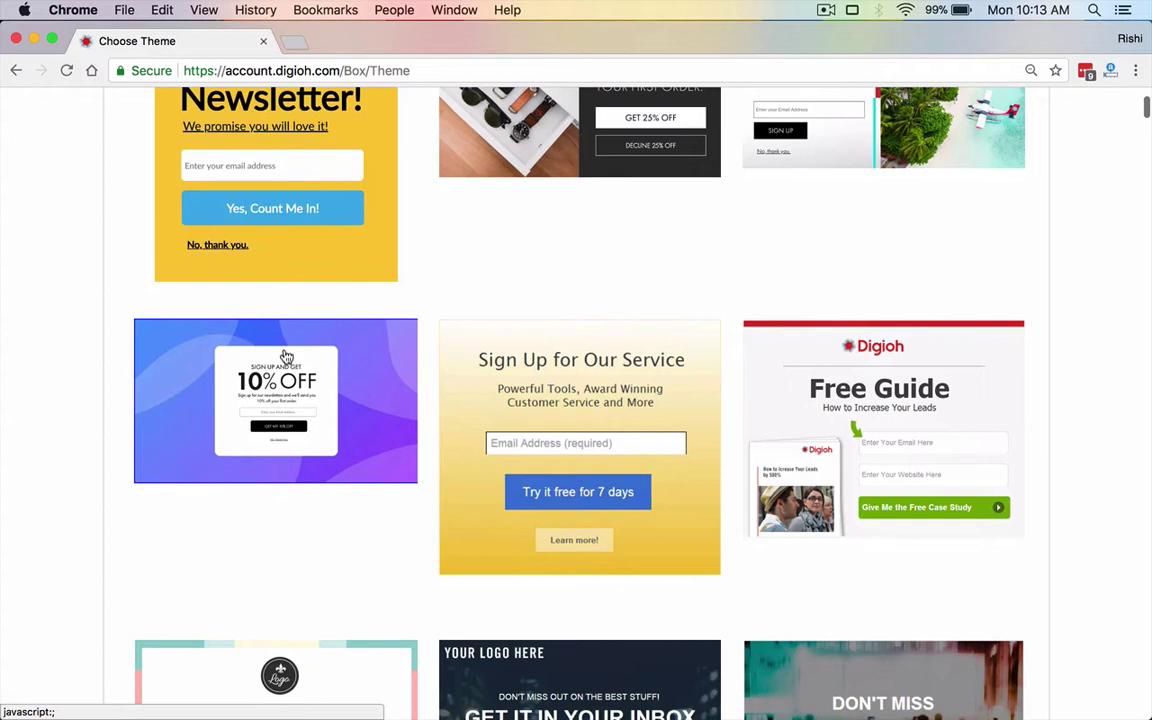
{"action": "scroll", "coordinate": [284, 380], "scroll_direction": "down", "scroll_amount": 2}
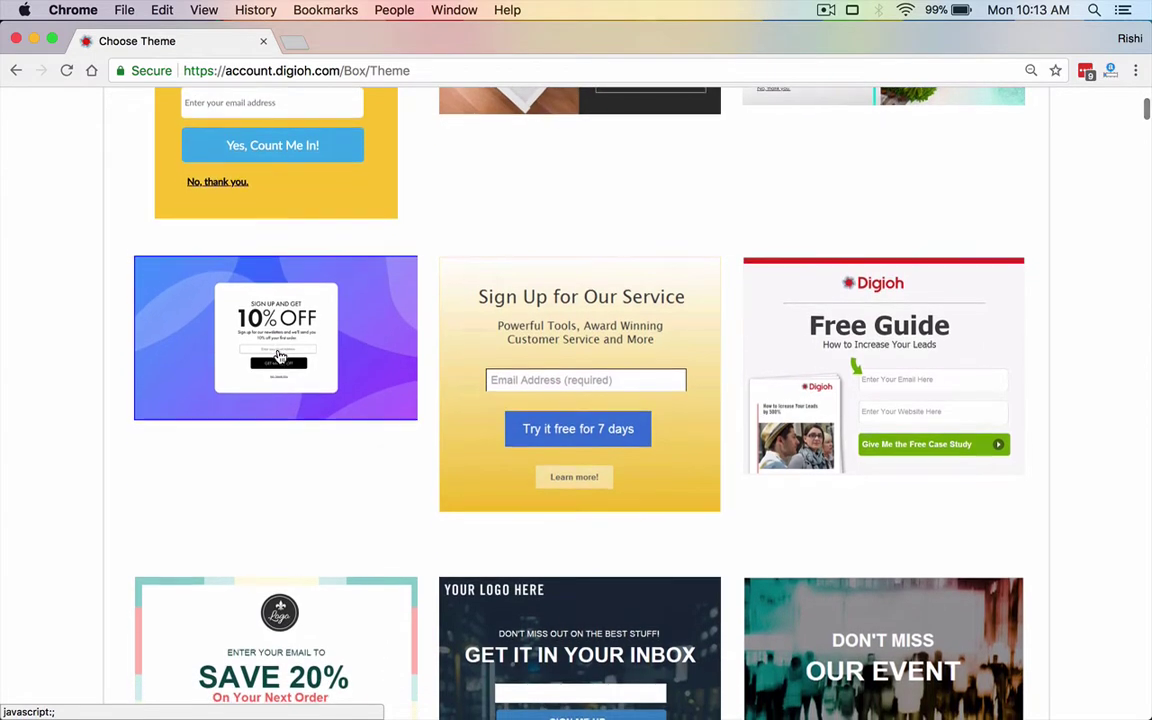
{"action": "scroll", "coordinate": [279, 356], "scroll_direction": "down", "scroll_amount": 1}
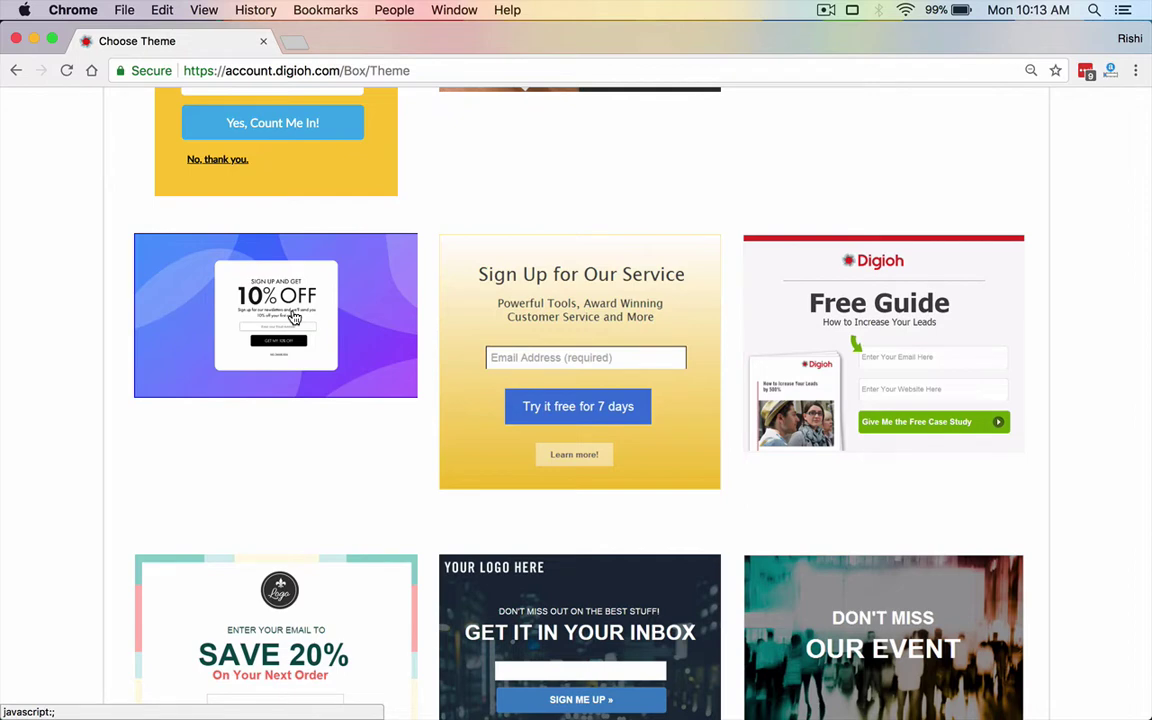
{"action": "scroll", "coordinate": [294, 317], "scroll_direction": "down", "scroll_amount": 1}
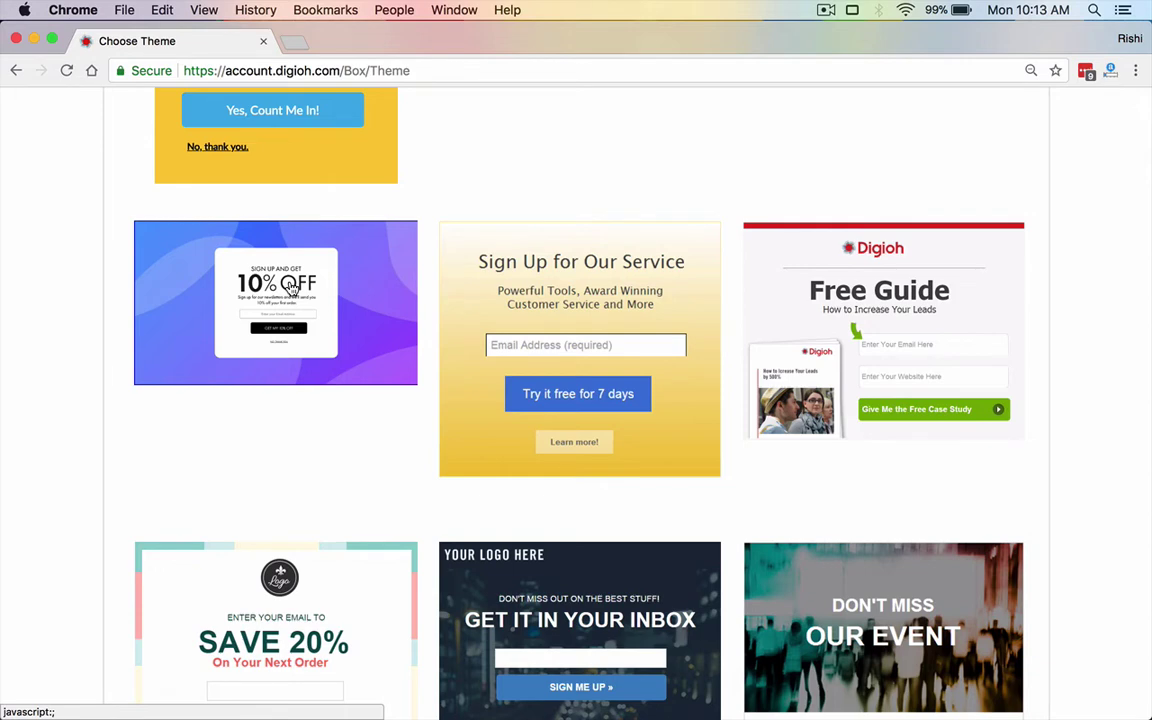
{"action": "scroll", "coordinate": [290, 287], "scroll_direction": "down", "scroll_amount": 1}
{"action": "scroll", "coordinate": [897, 310], "scroll_direction": "down", "scroll_amount": 3}
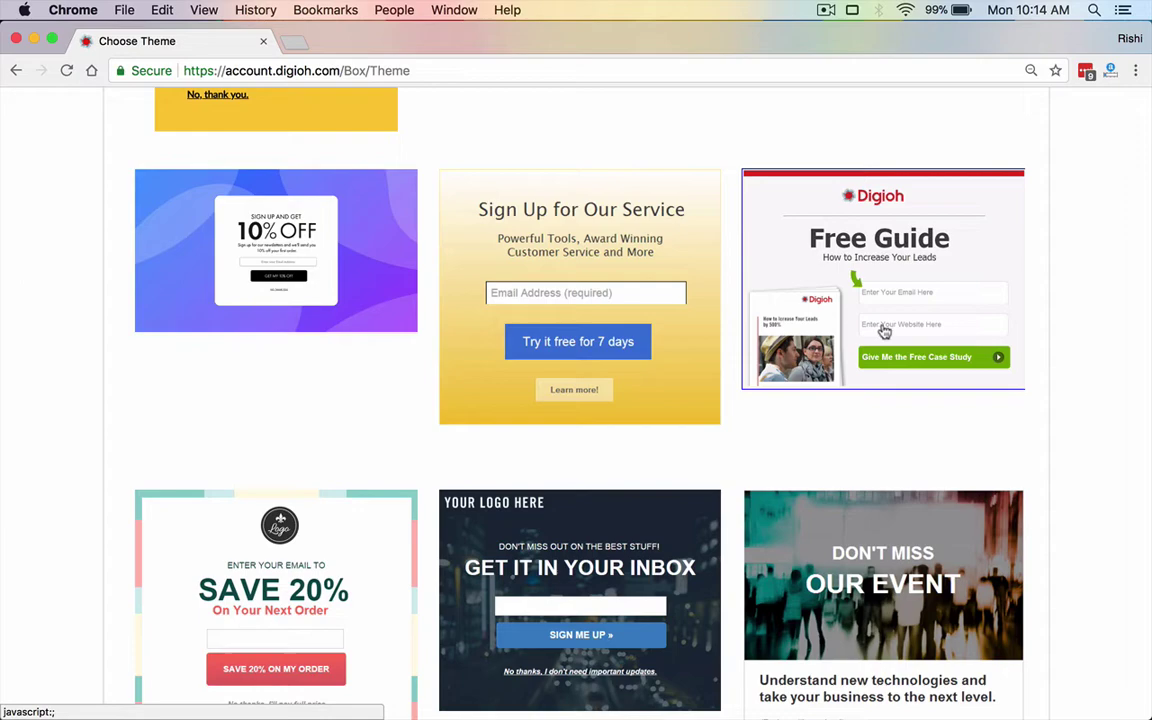
- Browse the theme gallery from its start through the coupon, event, two-choice guide and social follow themes
{"action": "scroll", "coordinate": [884, 331], "scroll_direction": "up", "scroll_amount": 5}
{"action": "scroll", "coordinate": [563, 154], "scroll_direction": "down", "scroll_amount": 1}
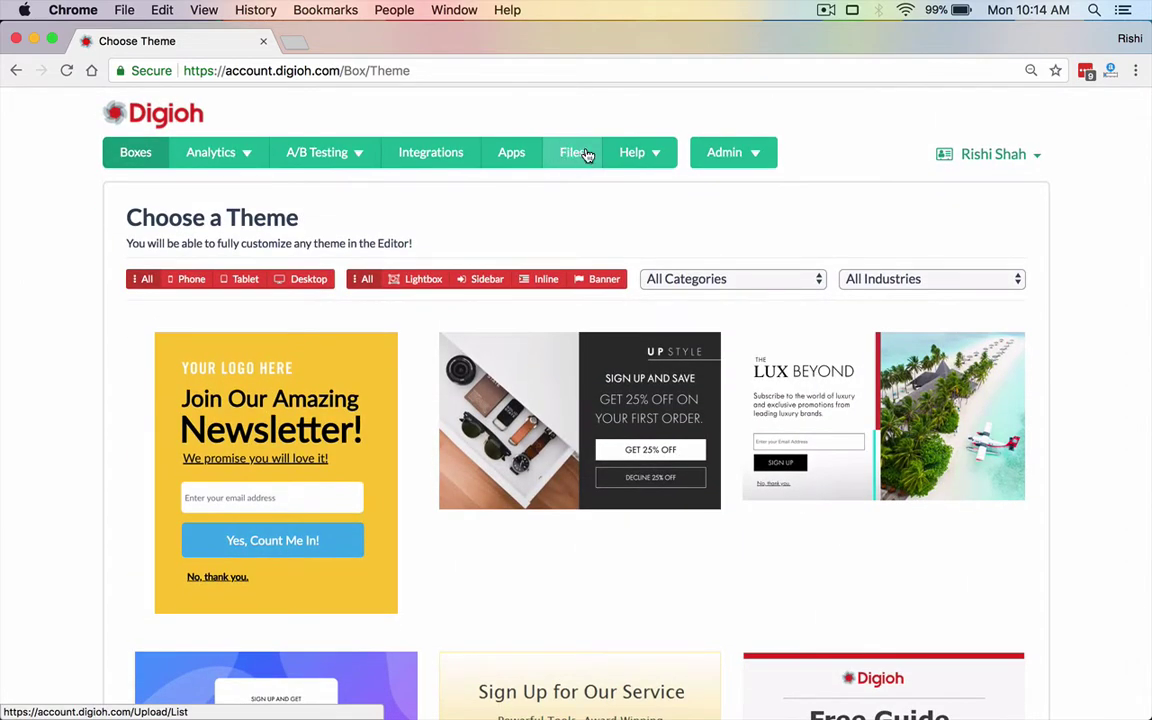
{"action": "scroll", "coordinate": [588, 155], "scroll_direction": "down", "scroll_amount": 2}
{"action": "scroll", "coordinate": [750, 300], "scroll_direction": "down", "scroll_amount": 3}
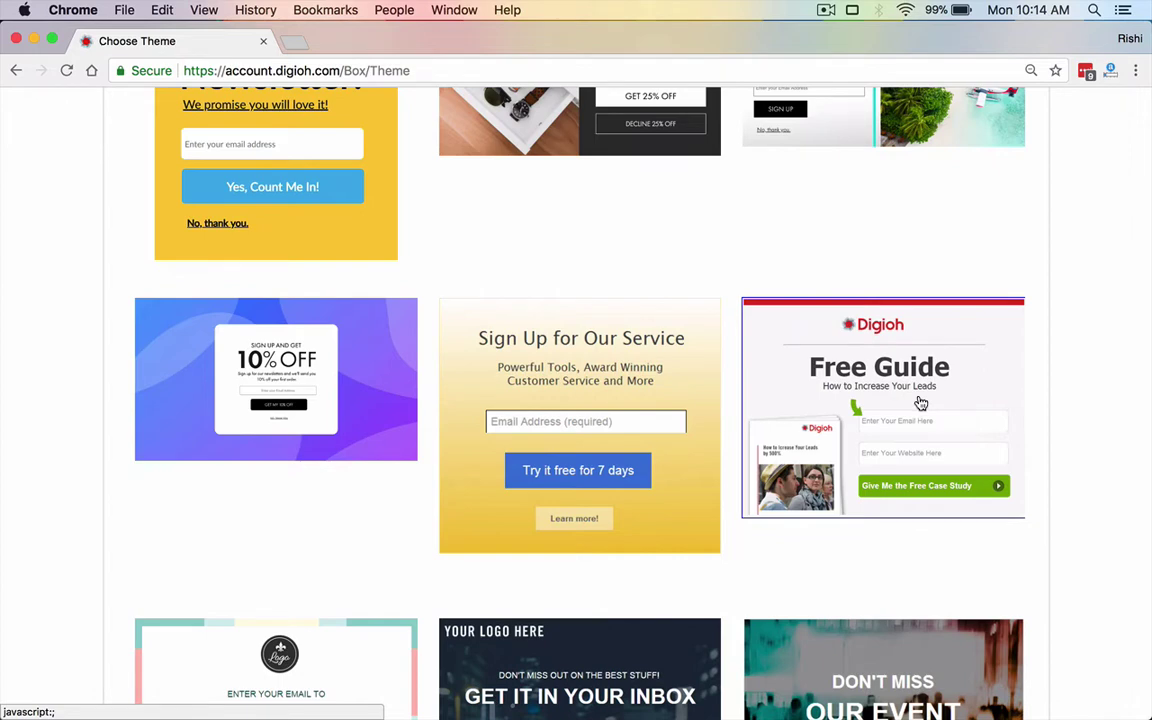
{"action": "scroll", "coordinate": [920, 403], "scroll_direction": "down", "scroll_amount": 5}
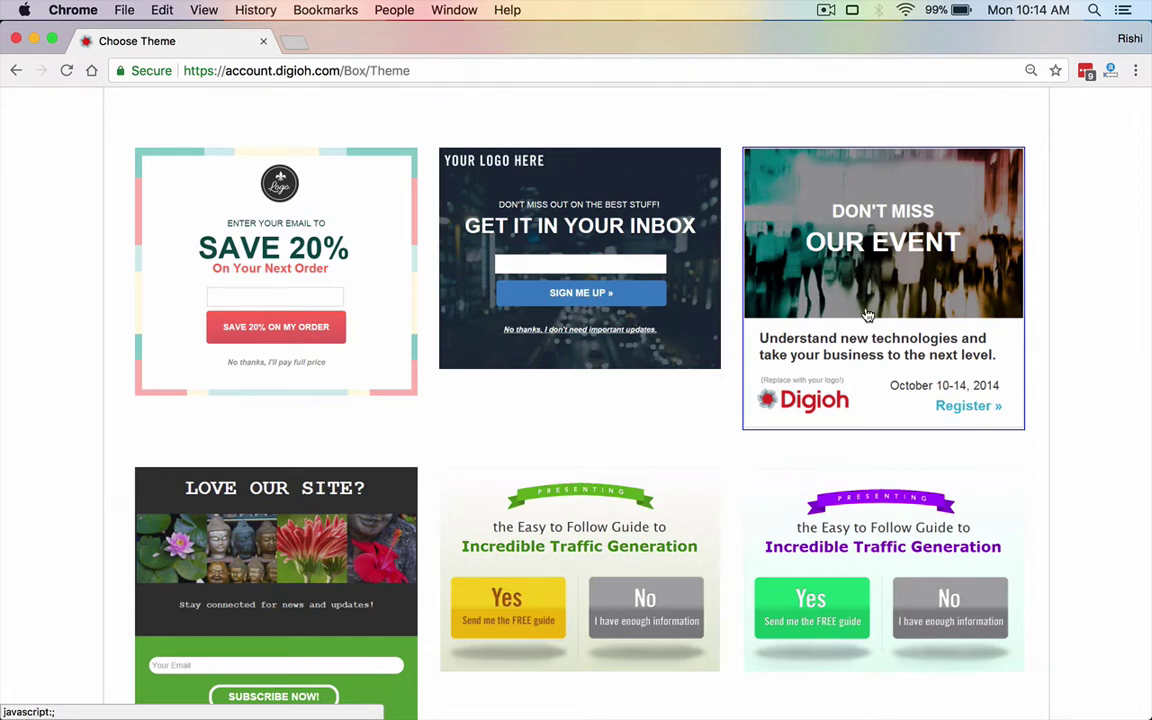
{"action": "scroll", "coordinate": [868, 316], "scroll_direction": "down", "scroll_amount": 5}
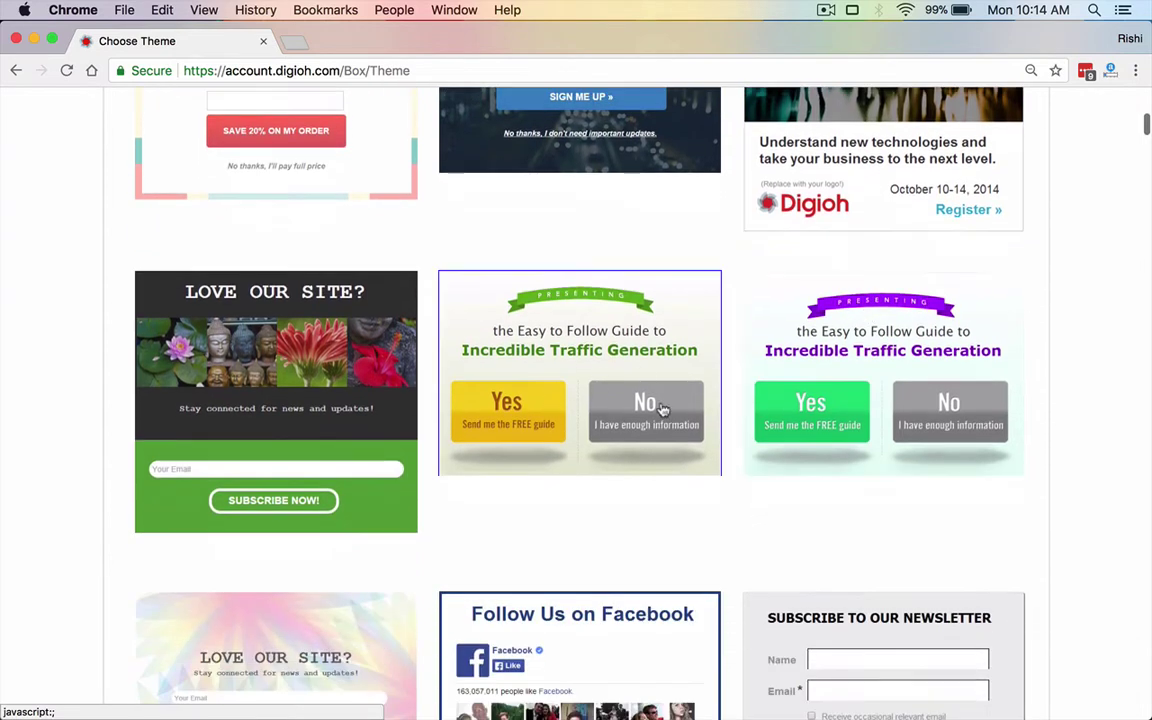
{"action": "scroll", "coordinate": [566, 419], "scroll_direction": "down", "scroll_amount": 1}
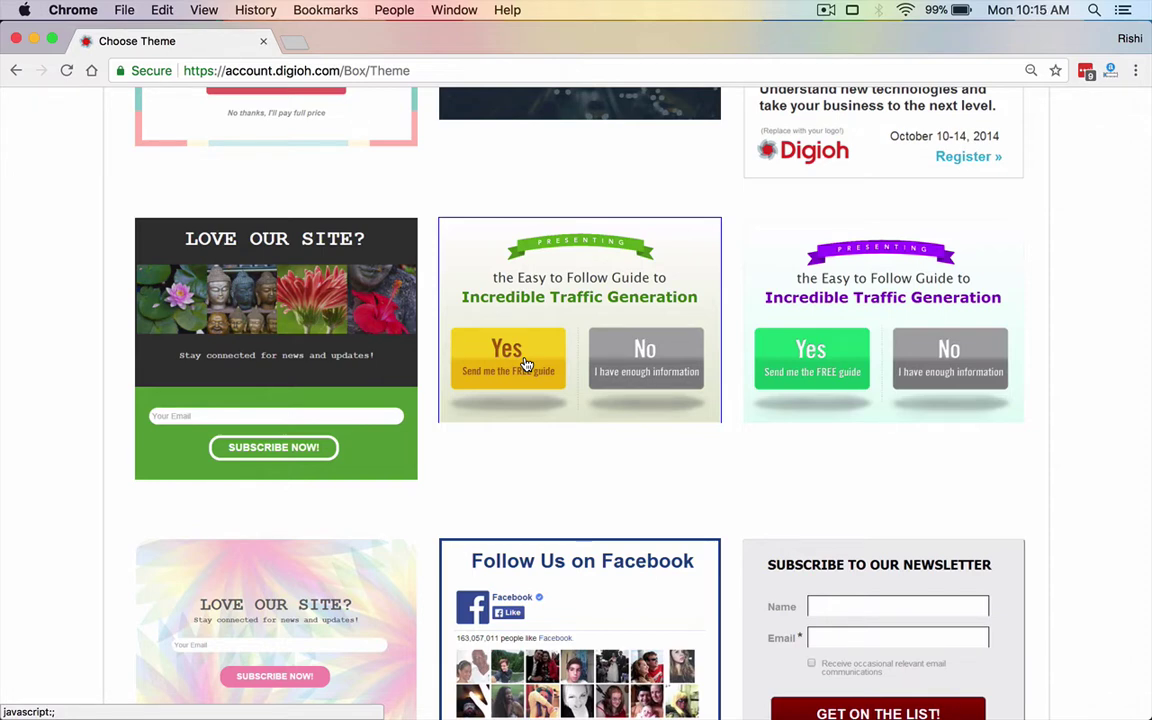
{"action": "scroll", "coordinate": [527, 364], "scroll_direction": "down", "scroll_amount": 10}
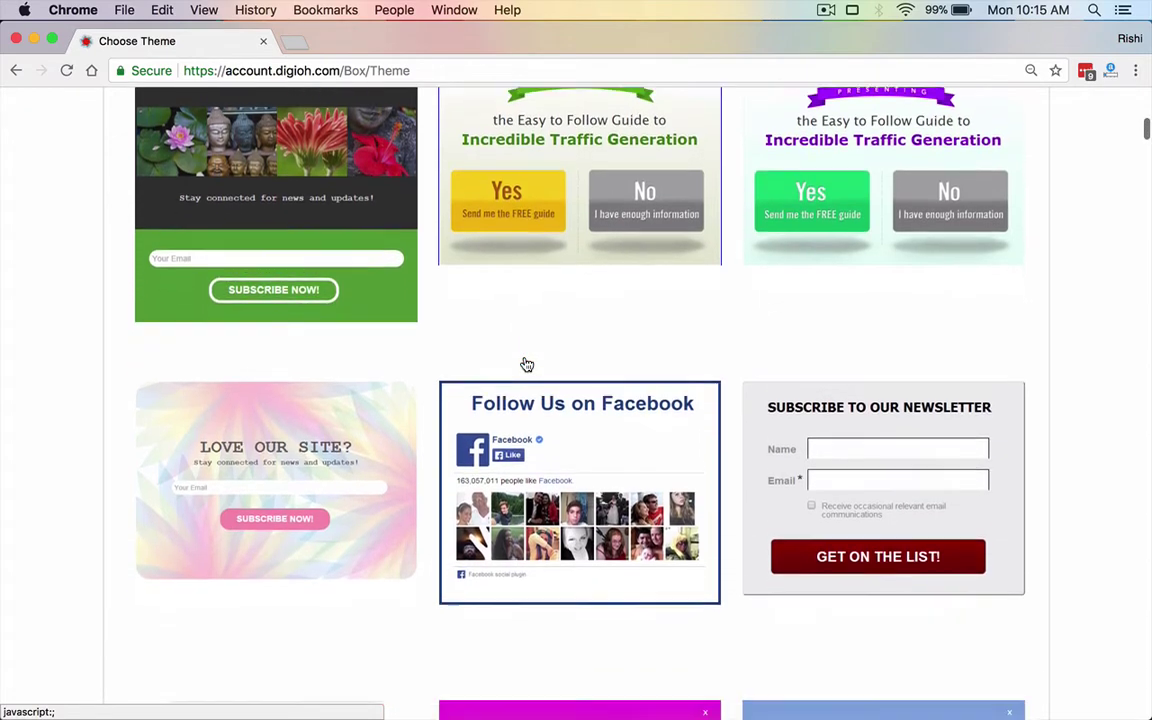
{"action": "scroll", "coordinate": [527, 364], "scroll_direction": "up", "scroll_amount": 12}
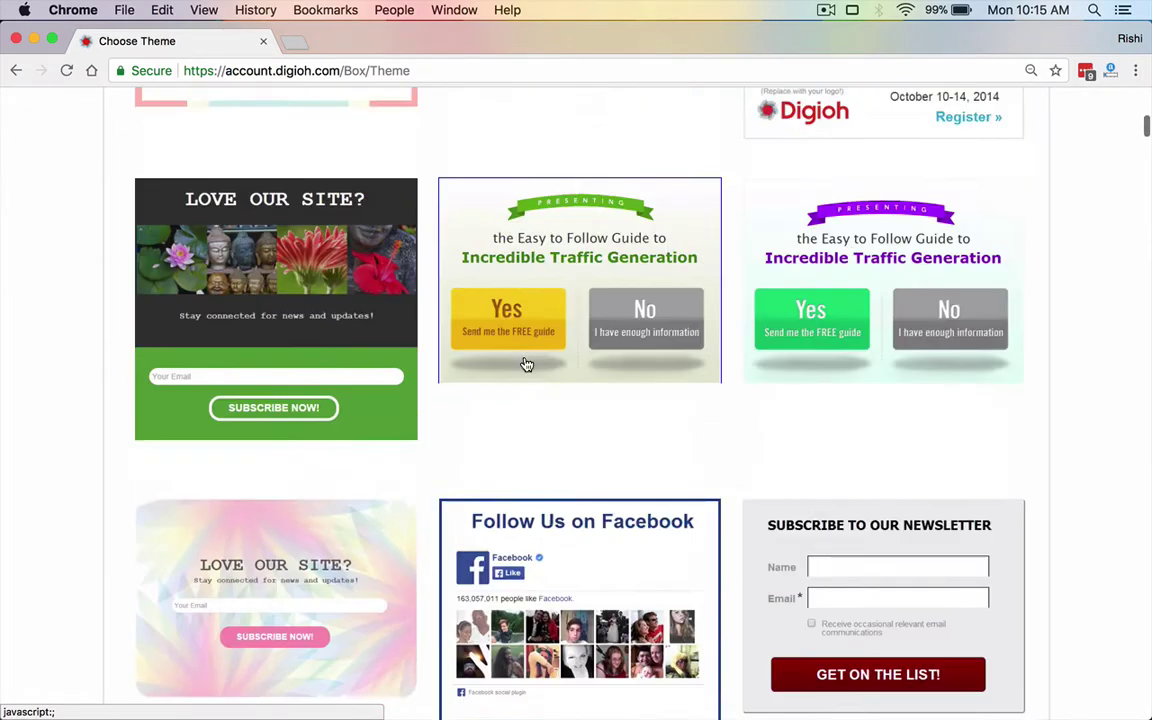
{"action": "scroll", "coordinate": [527, 364], "scroll_direction": "down", "scroll_amount": 8}
{"action": "scroll", "coordinate": [527, 364], "scroll_direction": "down", "scroll_amount": 8}
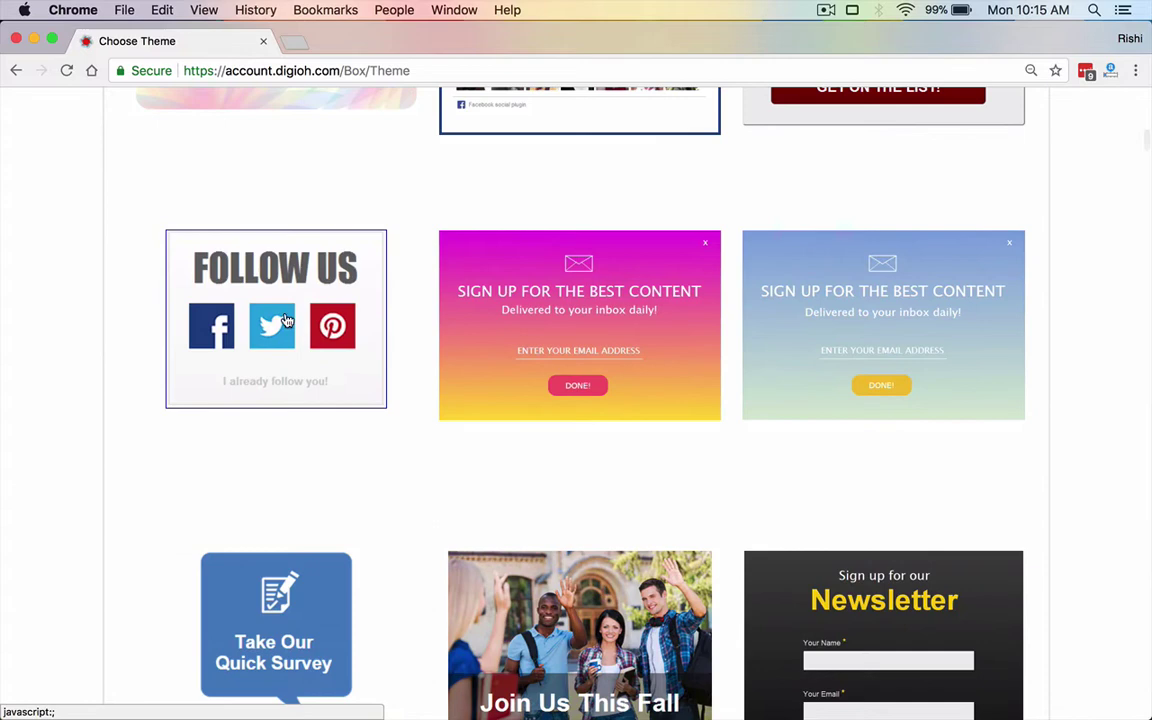
- Examine the survey, contest, sale, holiday, contact form, review and social giveaway themes further down the gallery
{"action": "scroll", "coordinate": [154, 206], "scroll_direction": "down", "scroll_amount": 5}
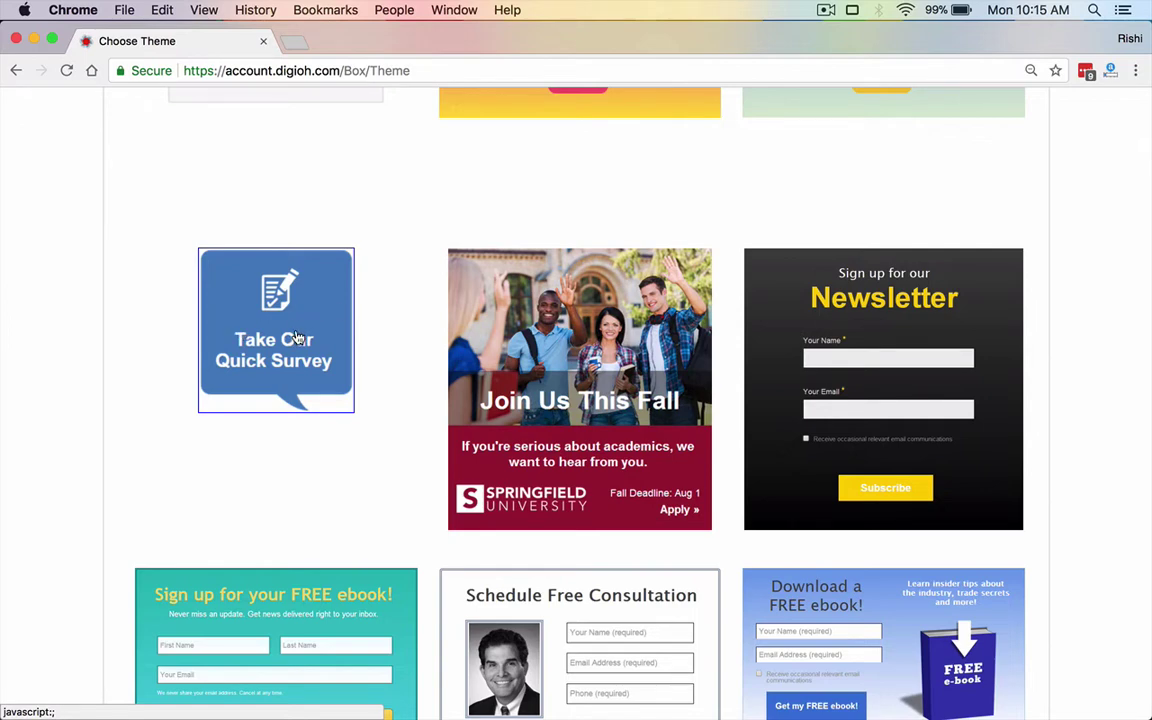
{"action": "scroll", "coordinate": [296, 338], "scroll_direction": "down", "scroll_amount": 10}
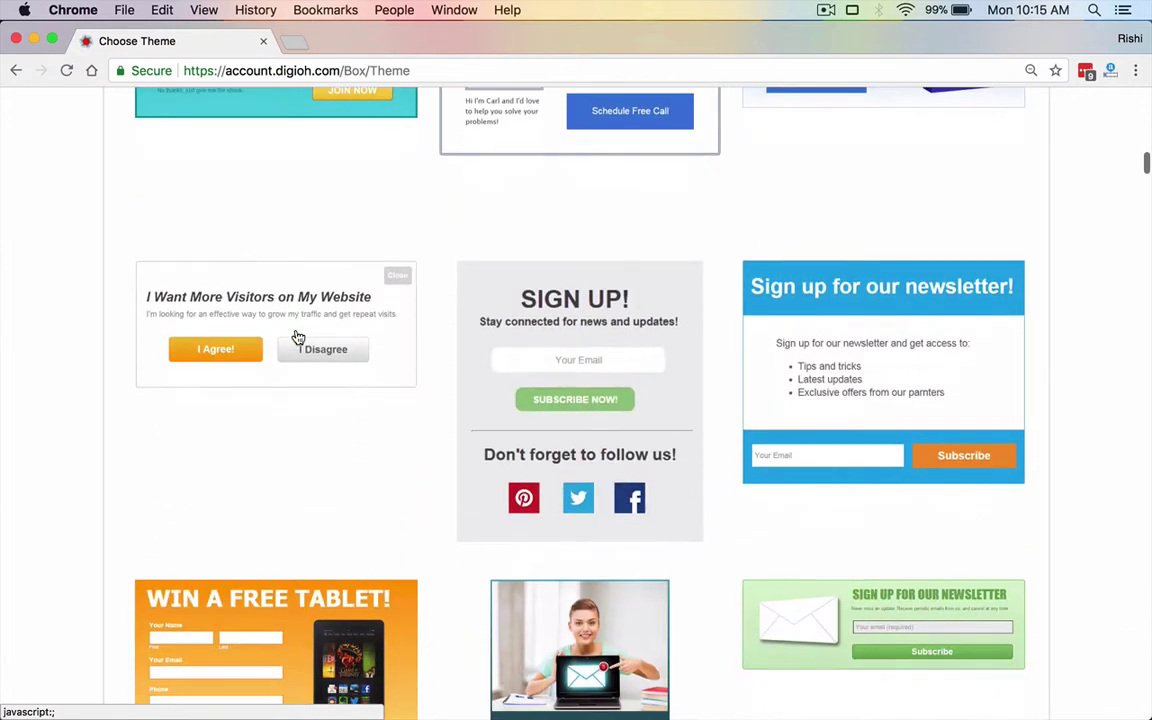
{"action": "scroll", "coordinate": [296, 338], "scroll_direction": "down", "scroll_amount": 5}
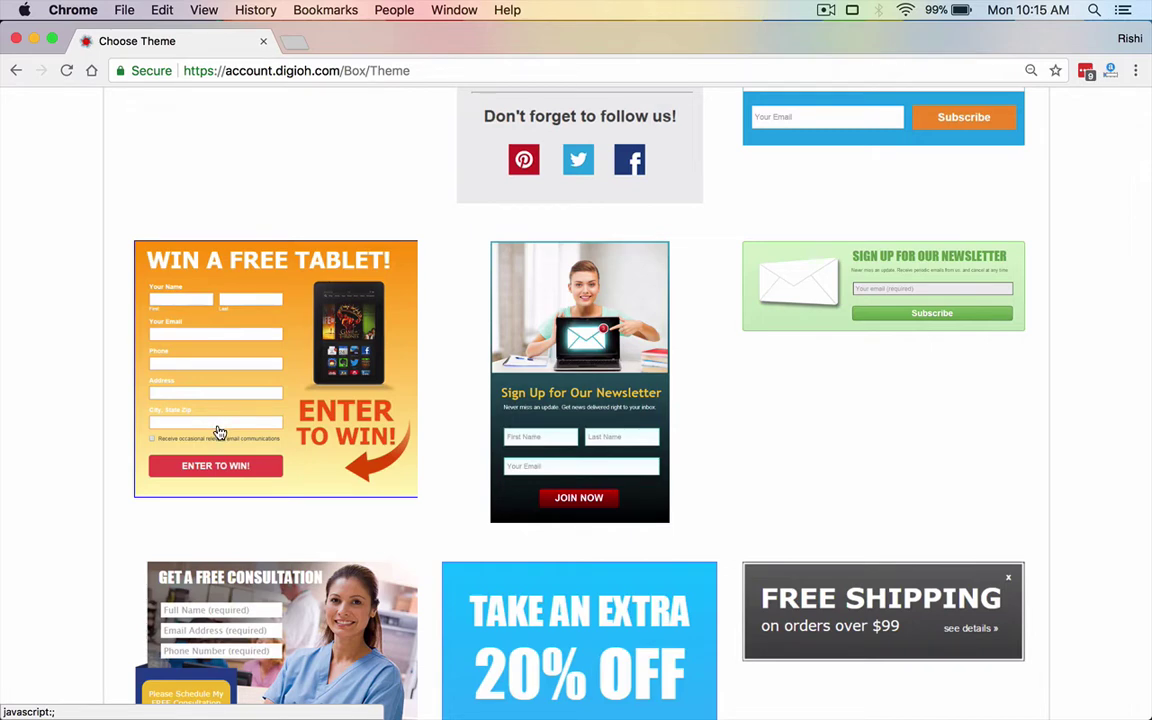
{"action": "scroll", "coordinate": [219, 432], "scroll_direction": "down", "scroll_amount": 15}
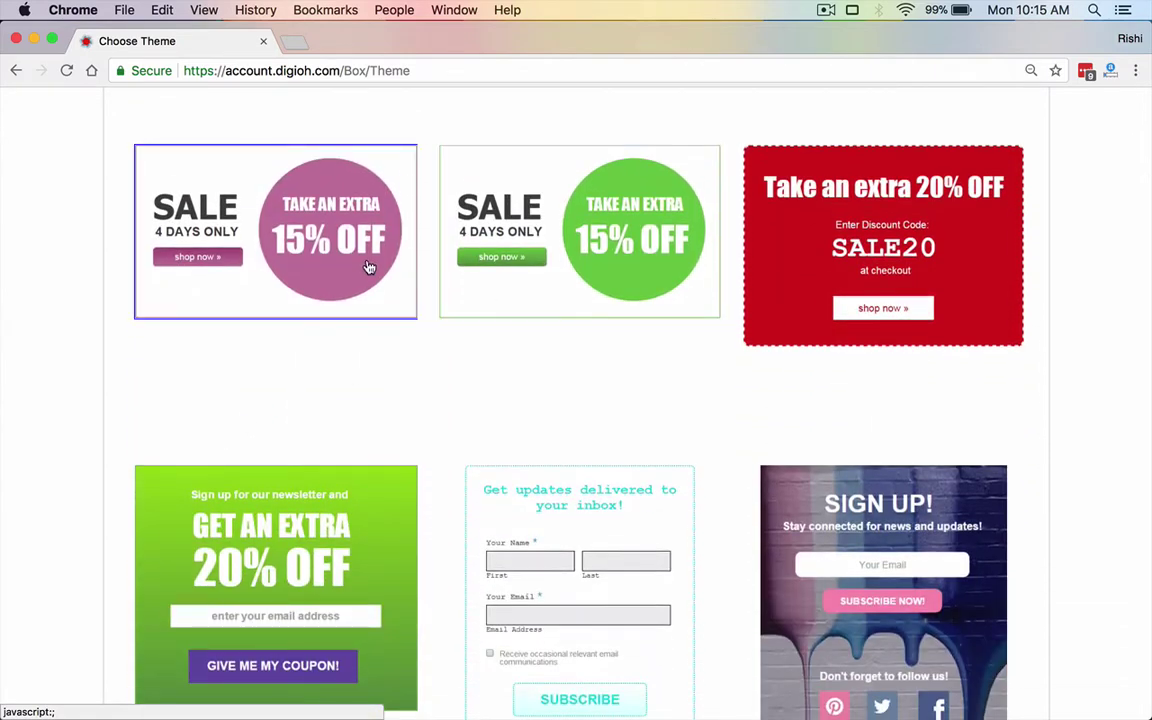
{"action": "scroll", "coordinate": [368, 267], "scroll_direction": "down", "scroll_amount": 16}
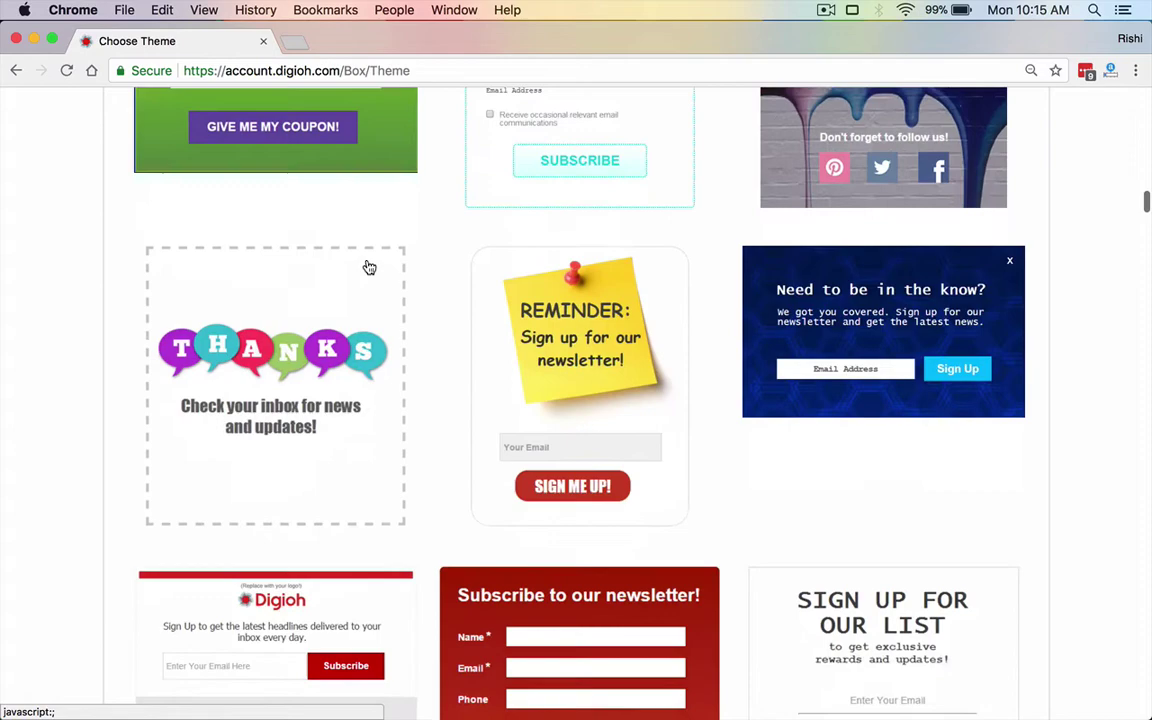
{"action": "scroll", "coordinate": [368, 266], "scroll_direction": "down", "scroll_amount": 4}
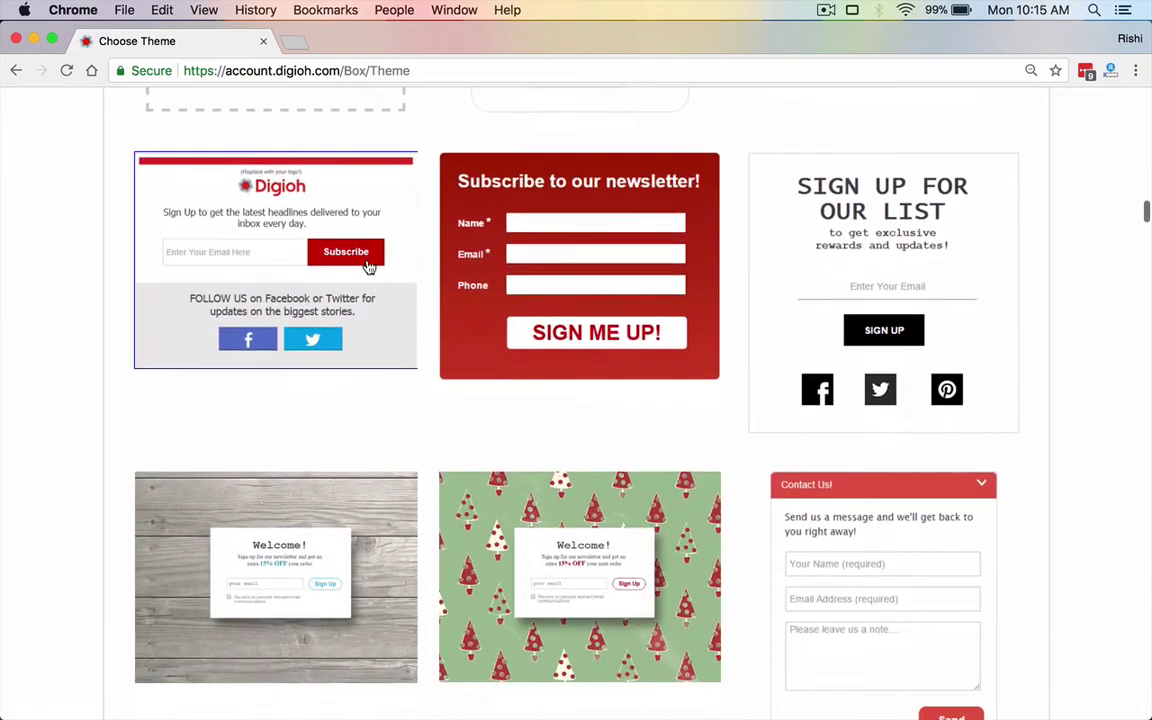
{"action": "scroll", "coordinate": [385, 457], "scroll_direction": "down", "scroll_amount": 5}
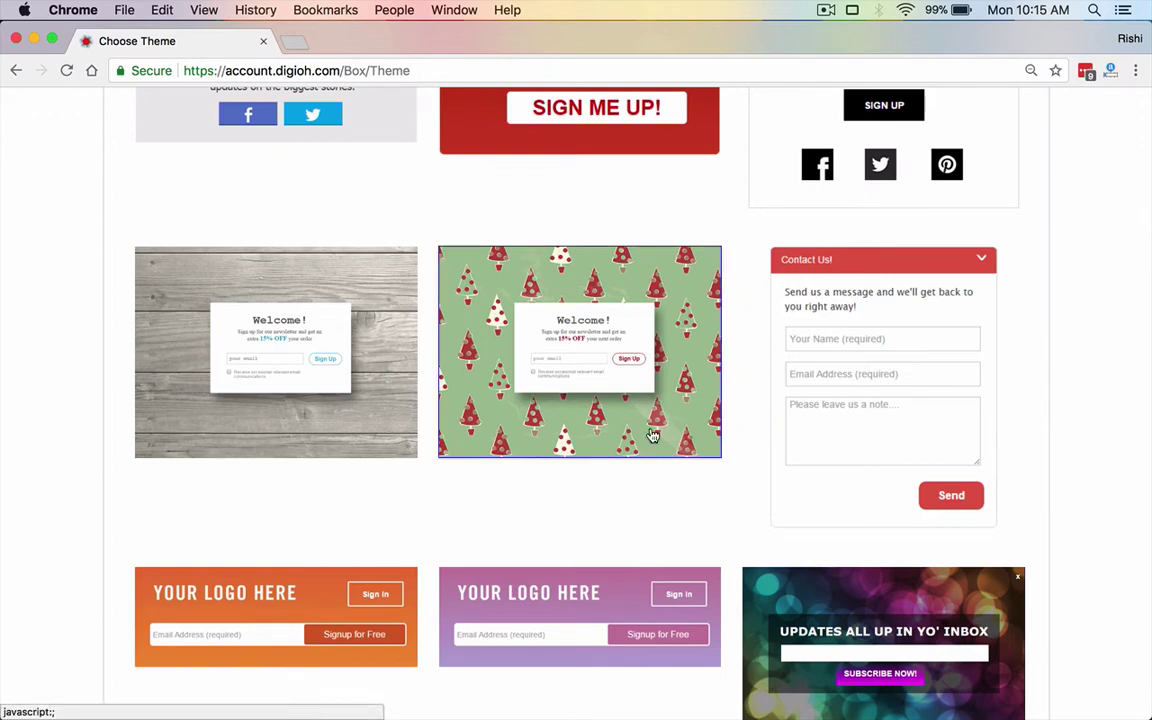
{"action": "scroll", "coordinate": [652, 435], "scroll_direction": "down", "scroll_amount": 20}
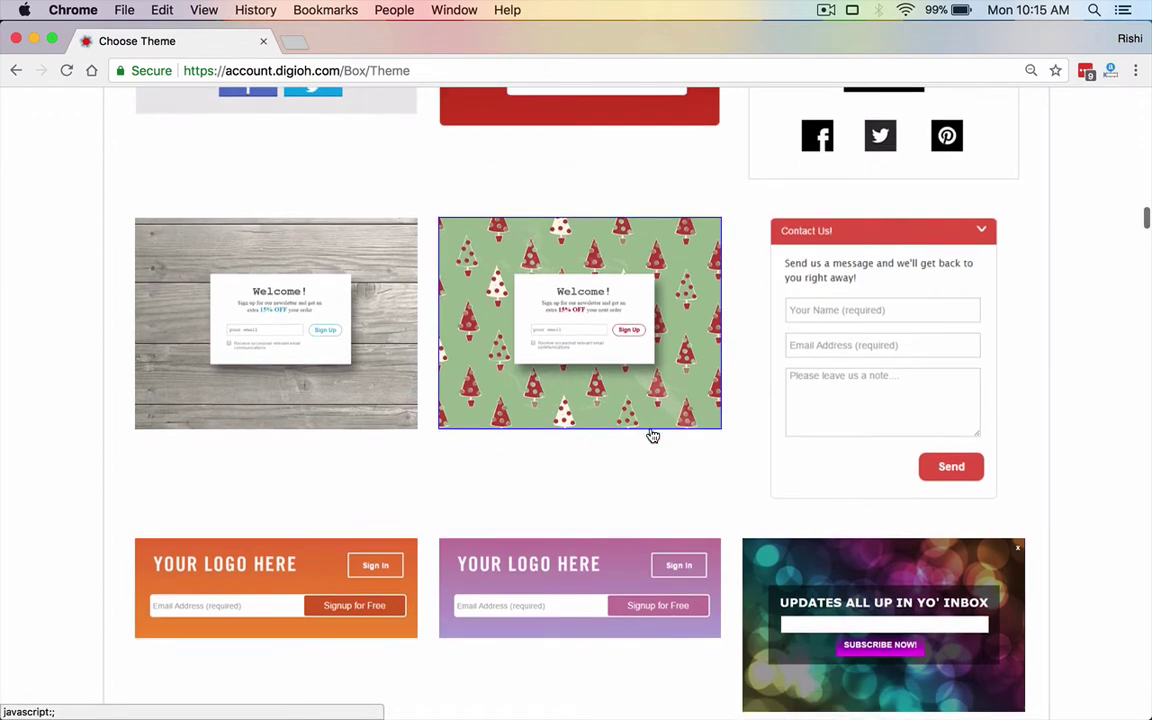
{"action": "scroll", "coordinate": [652, 435], "scroll_direction": "down", "scroll_amount": 15}
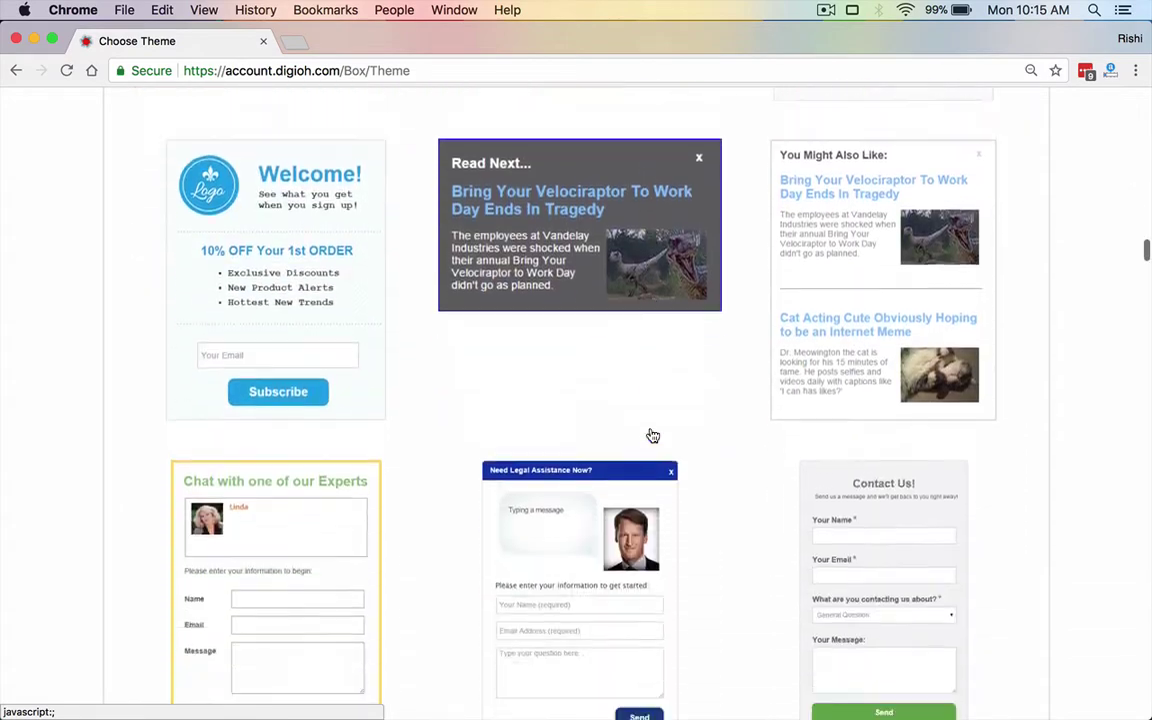
{"action": "scroll", "coordinate": [650, 368], "scroll_direction": "down", "scroll_amount": 20}
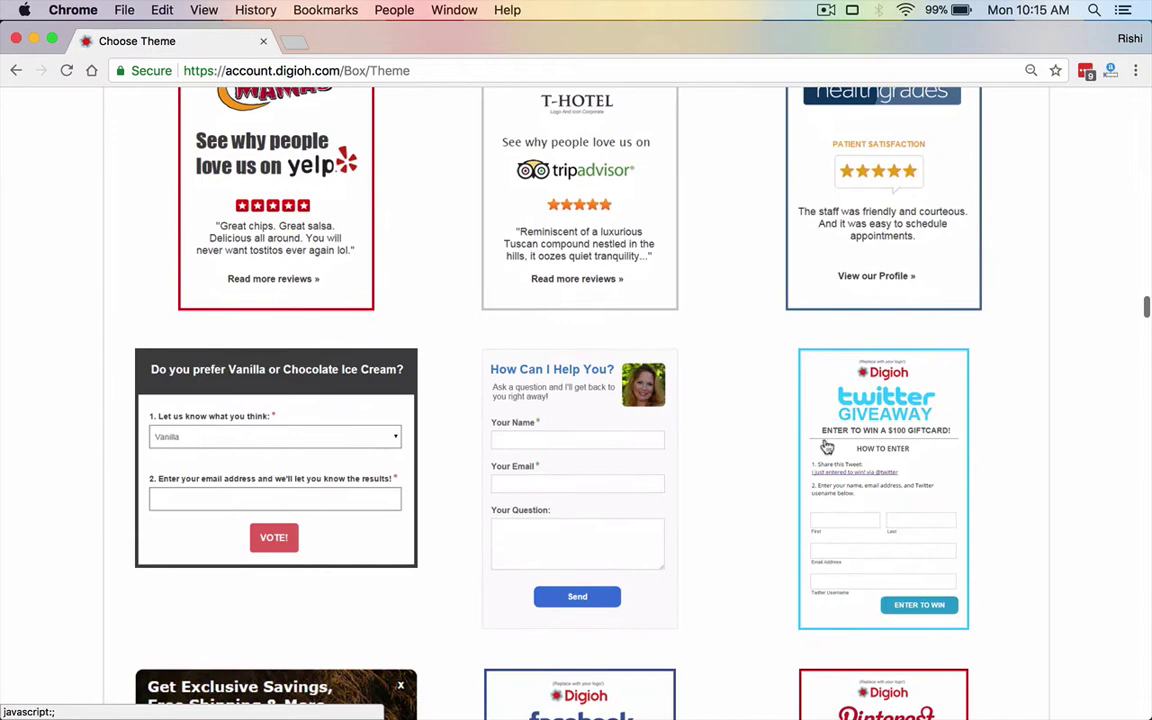
{"action": "scroll", "coordinate": [883, 430], "scroll_direction": "down", "scroll_amount": 2}
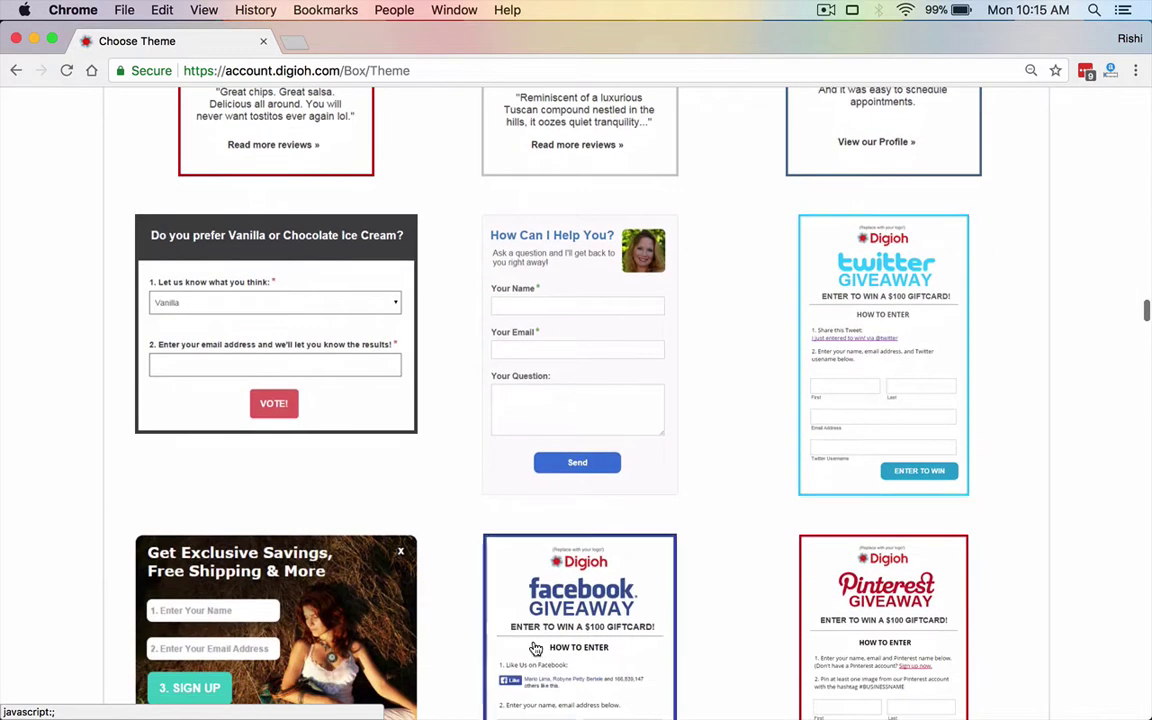
{"action": "scroll", "coordinate": [480, 587], "scroll_direction": "down", "scroll_amount": 3}
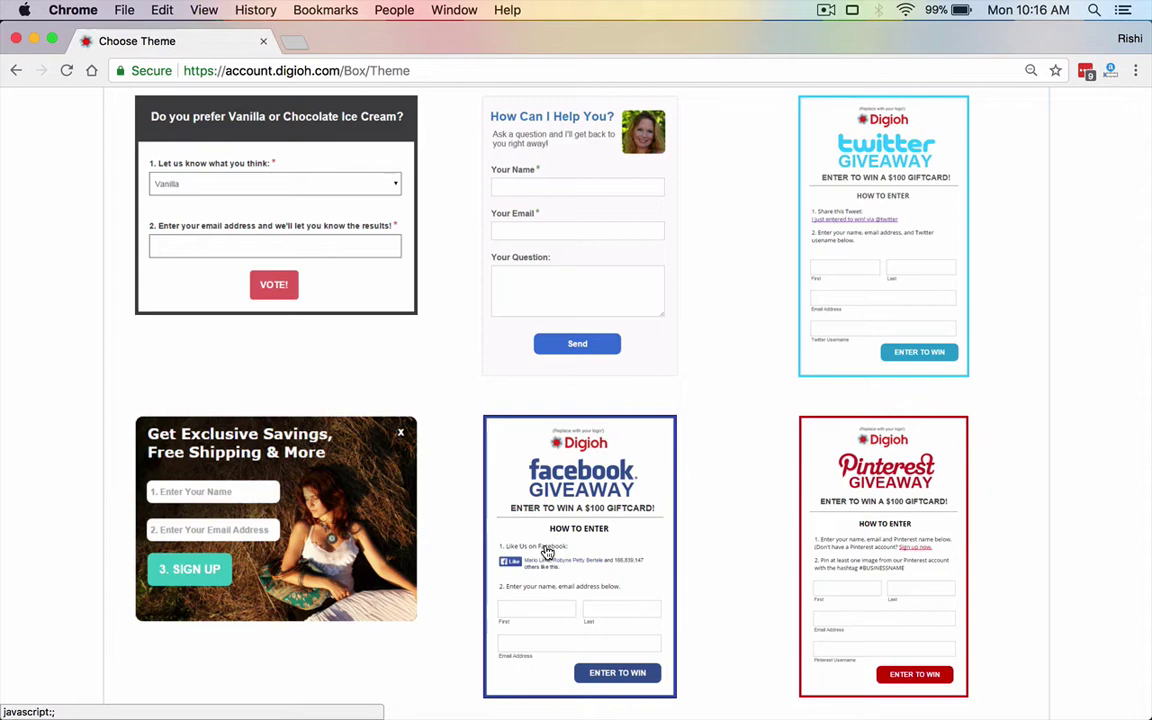
{"action": "scroll", "coordinate": [547, 553], "scroll_direction": "down", "scroll_amount": 5}
{"action": "scroll", "coordinate": [546, 550], "scroll_direction": "down", "scroll_amount": 4}
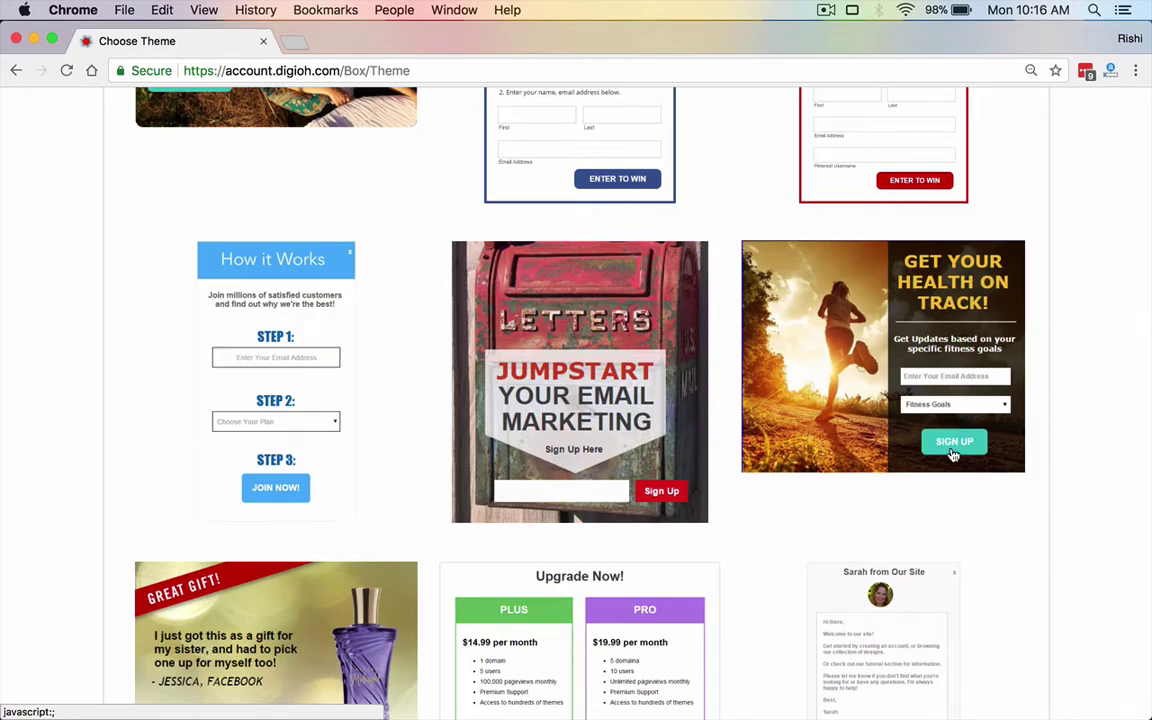
{"action": "scroll", "coordinate": [764, 347], "scroll_direction": "down", "scroll_amount": 10}
- Create a box from the yellow "Join Our Amazing Newsletter!" theme and open it in the editor
{"action": "scroll", "coordinate": [764, 347], "scroll_direction": "up", "scroll_amount": 15}
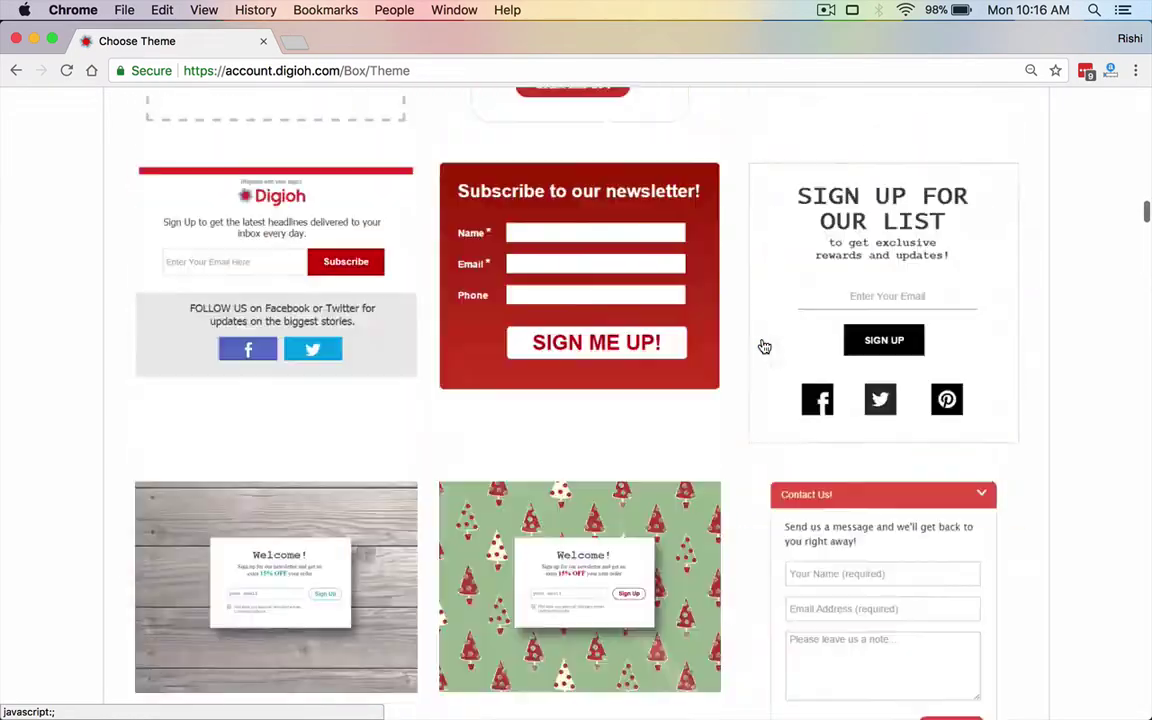
{"action": "scroll", "coordinate": [764, 347], "scroll_direction": "down", "scroll_amount": 4}
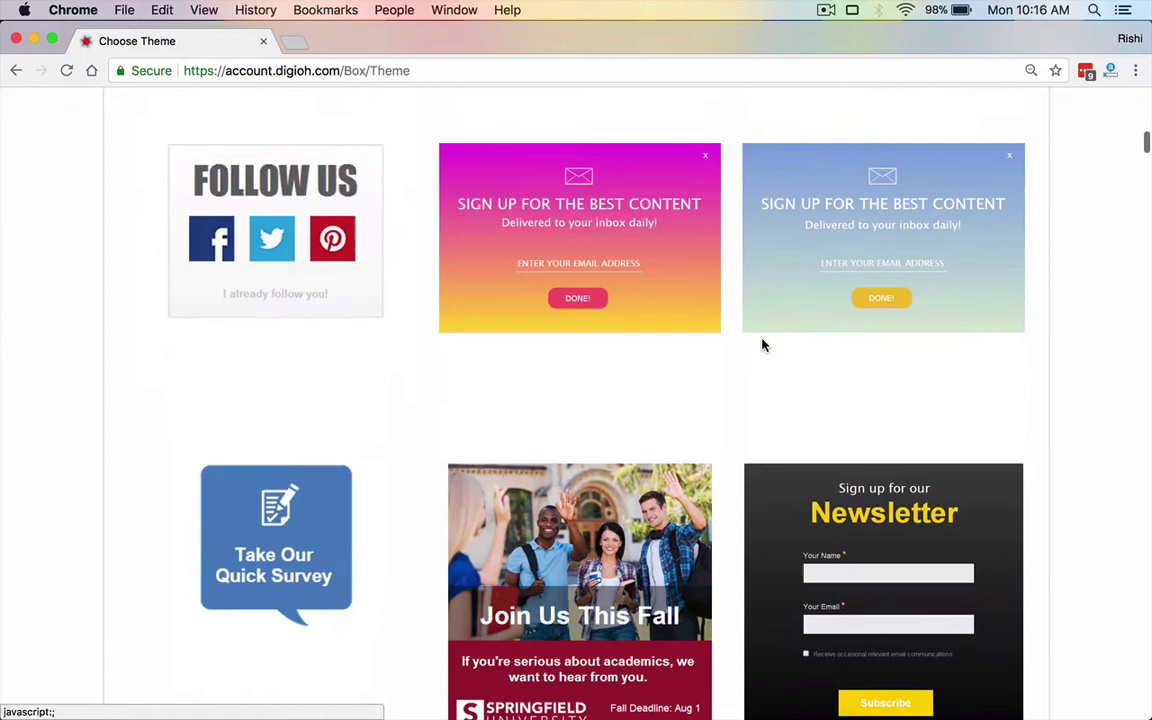
{"action": "scroll", "coordinate": [764, 347], "scroll_direction": "up", "scroll_amount": 15}
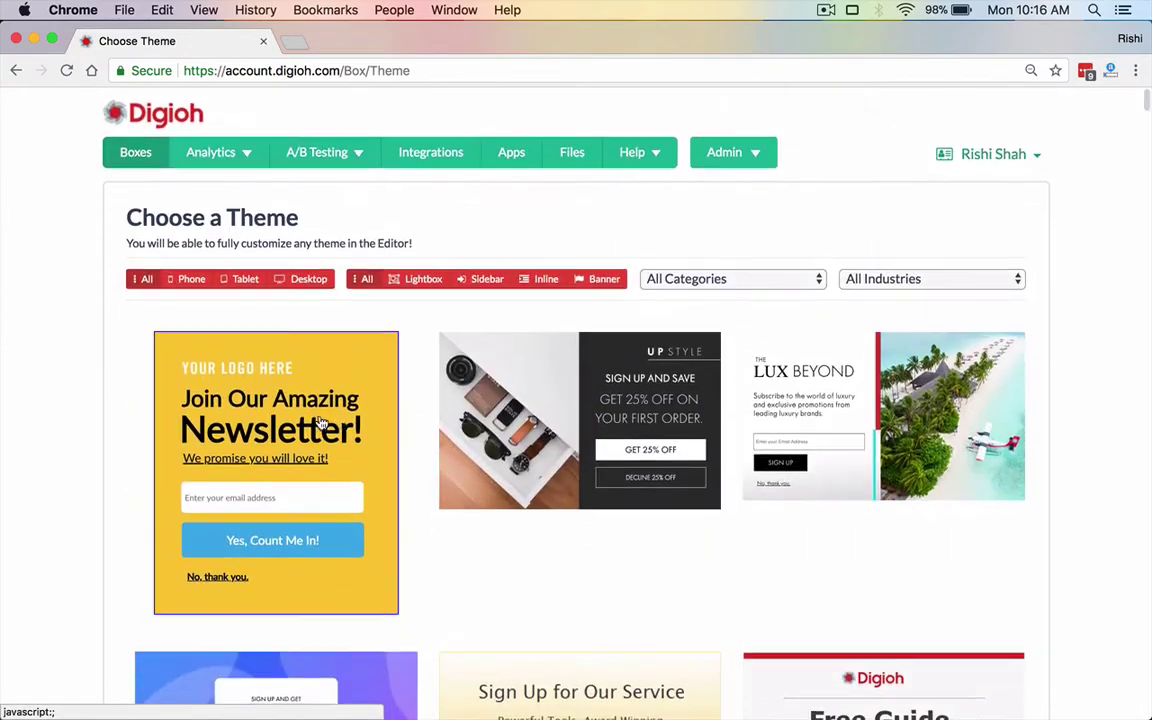
{"action": "left_click", "coordinate": [265, 378]}
{"action": "left_click", "coordinate": [733, 172]}
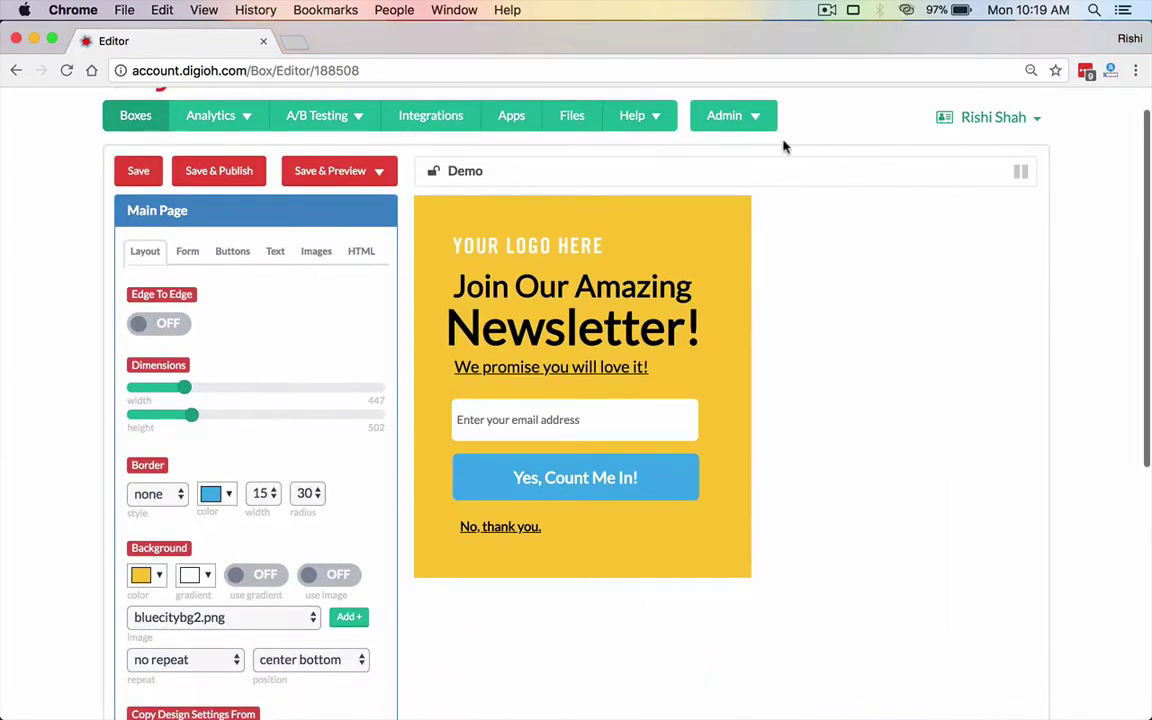
- Move the "Yes, Count Me In!" button slightly down, toward the "No, thank you." link
{"action": "scroll", "coordinate": [640, 300], "scroll_direction": "down", "scroll_amount": 2}
{"action": "mouse_move", "coordinate": [565, 415]}
{"action": "left_mouse_down"}
{"action": "mouse_move", "coordinate": [589, 378]}
{"action": "mouse_move", "coordinate": [540, 188]}
{"action": "mouse_move", "coordinate": [578, 398]}
{"action": "mouse_move", "coordinate": [559, 414]}
{"action": "left_mouse_up"}
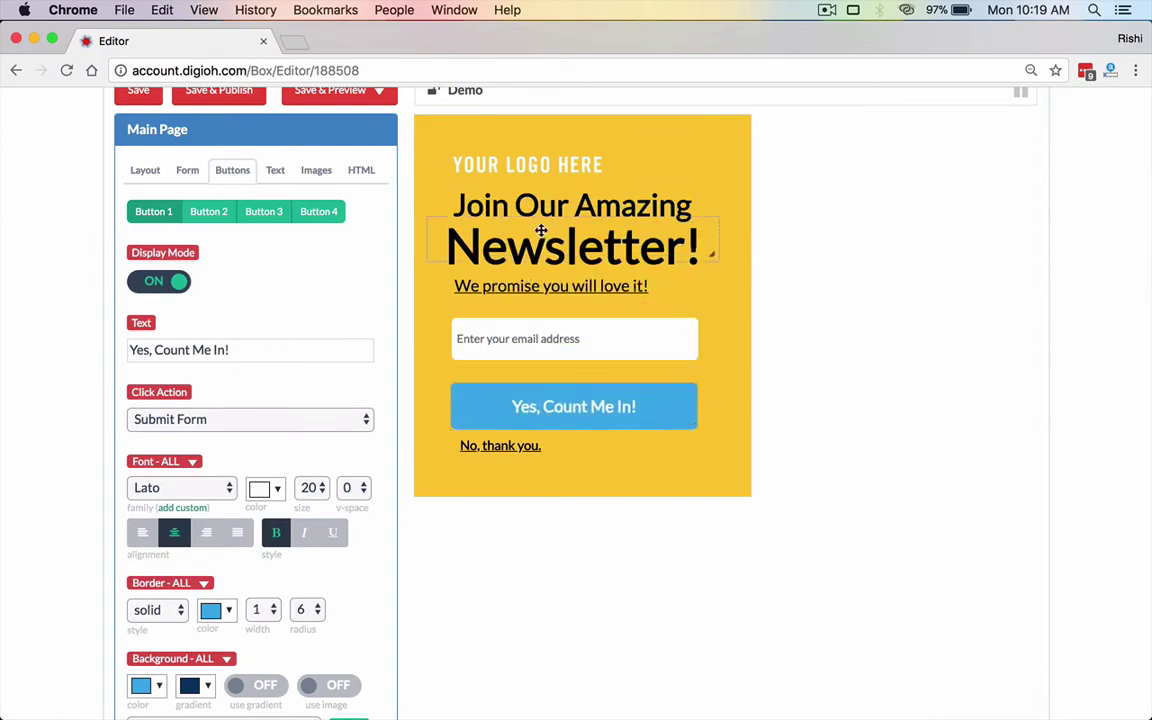
- Hide the logo image and move the "Join Our Amazing" heading up into its place
{"action": "left_click", "coordinate": [462, 165]}
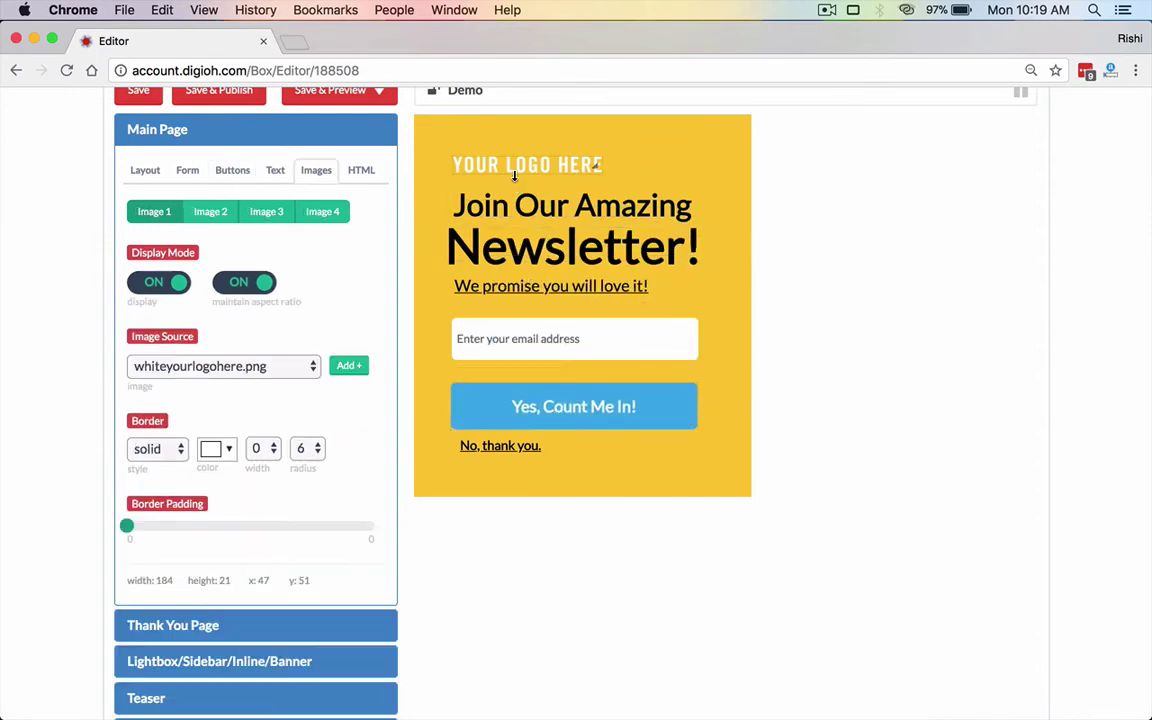
{"action": "left_click", "coordinate": [162, 288]}
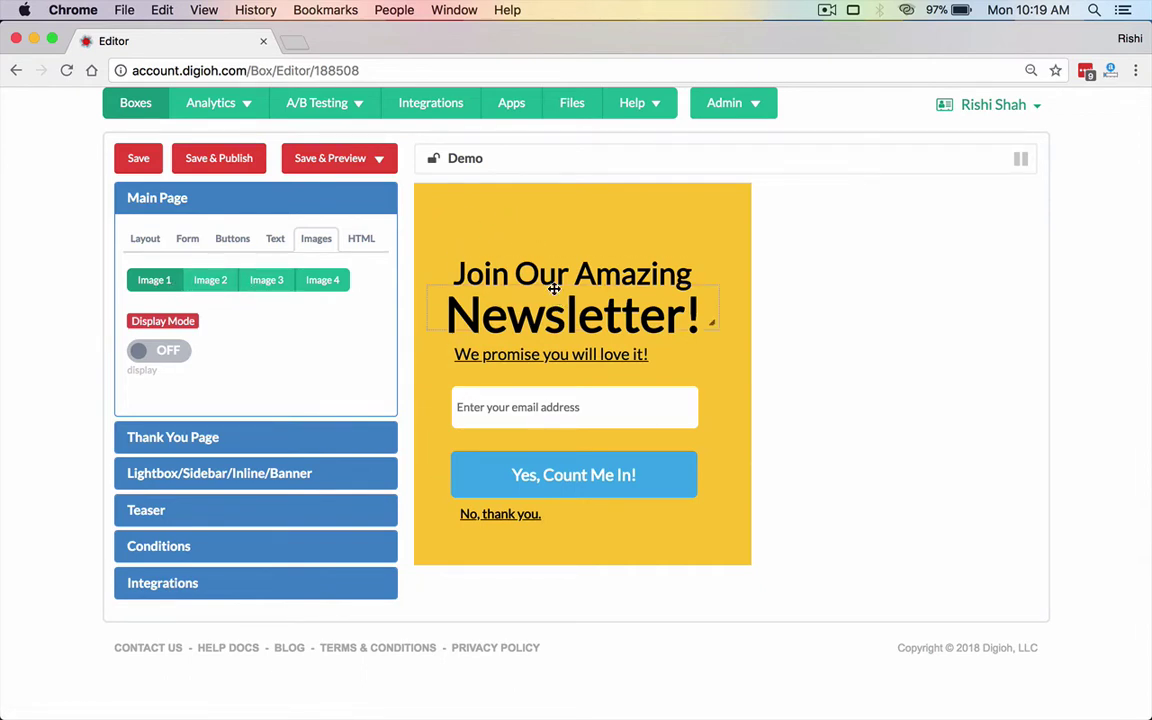
{"action": "left_click_drag", "start_coordinate": [553, 285], "coordinate": [552, 162]}
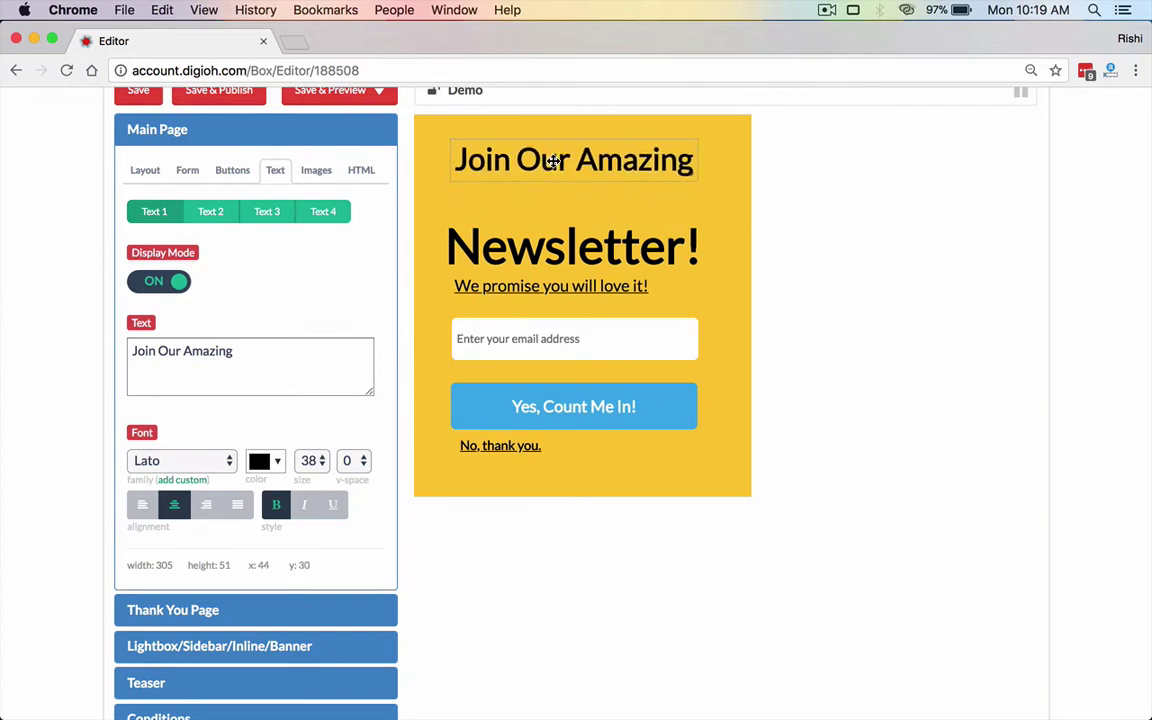
- Replace the "Join Our Amazing" heading text with "Get On Our Newsletter Now!"
{"action": "triple_click", "coordinate": [311, 345]}
{"action": "type", "text": "Get O"}
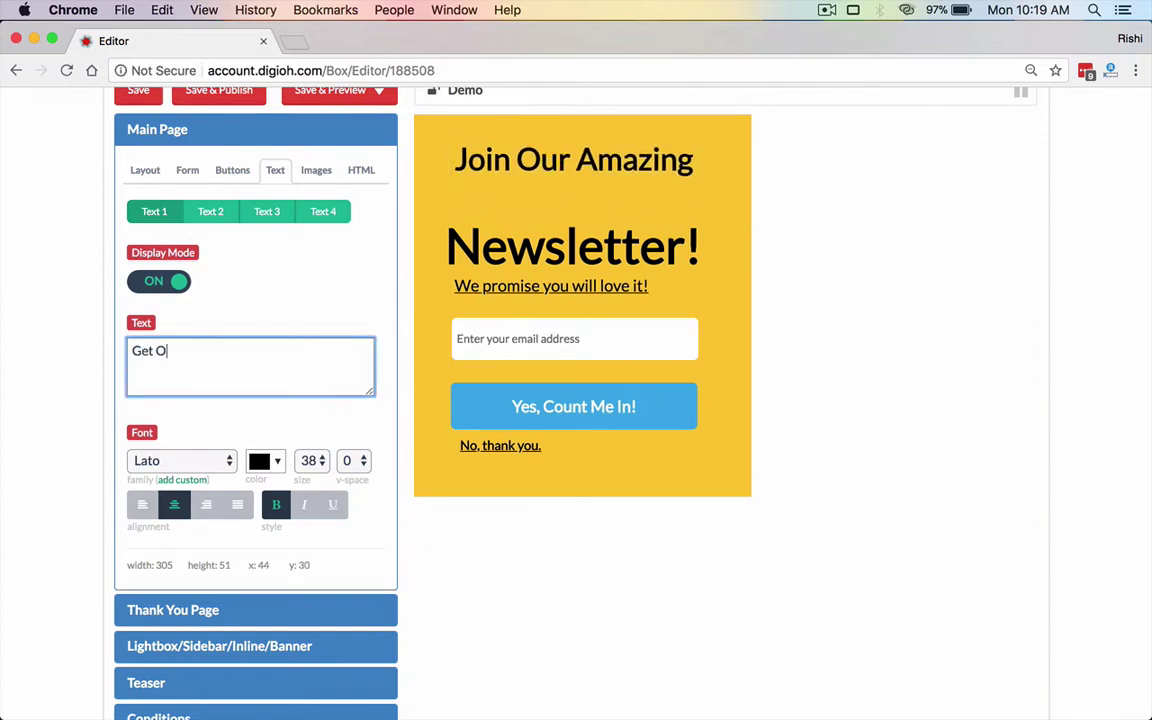
{"action": "type", "text": "n Our Newsl"}
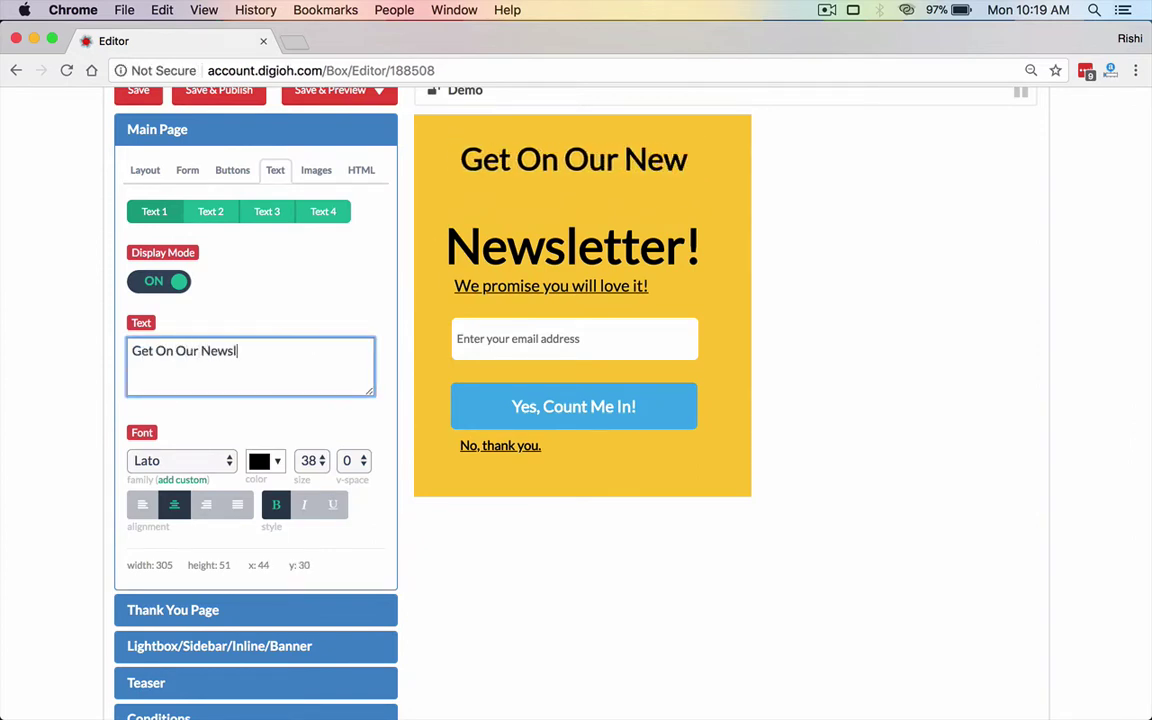
{"action": "type", "text": "etter No"}
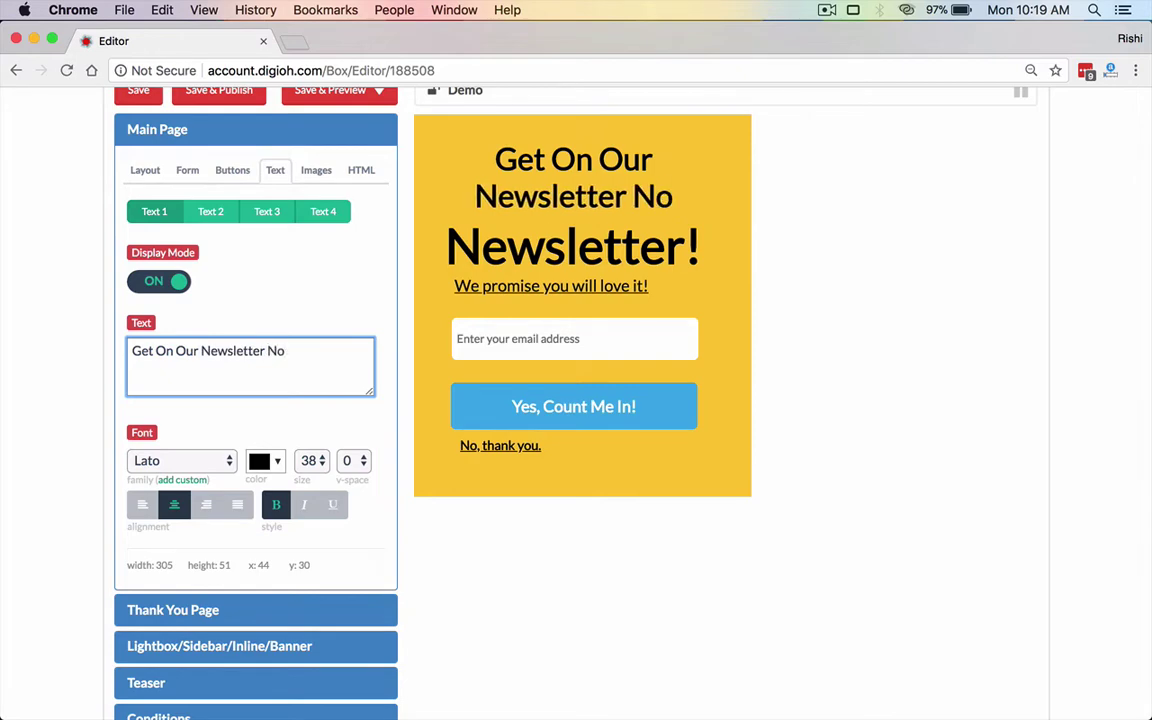
{"action": "type", "text": "w!"}
- Hide the "Newsletter!" and "We promise you will love it!" text elements on the main page
{"action": "left_click", "coordinate": [267, 211]}
{"action": "left_click", "coordinate": [158, 284]}
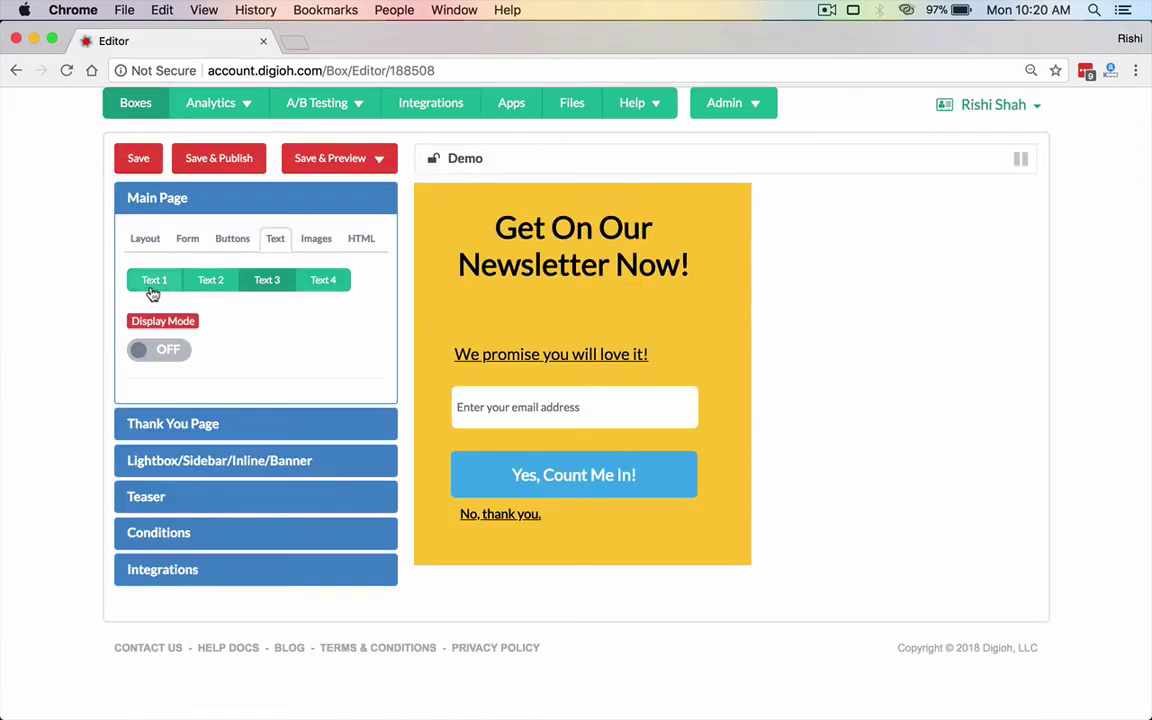
{"action": "left_click", "coordinate": [206, 278]}
{"action": "left_click", "coordinate": [152, 283]}
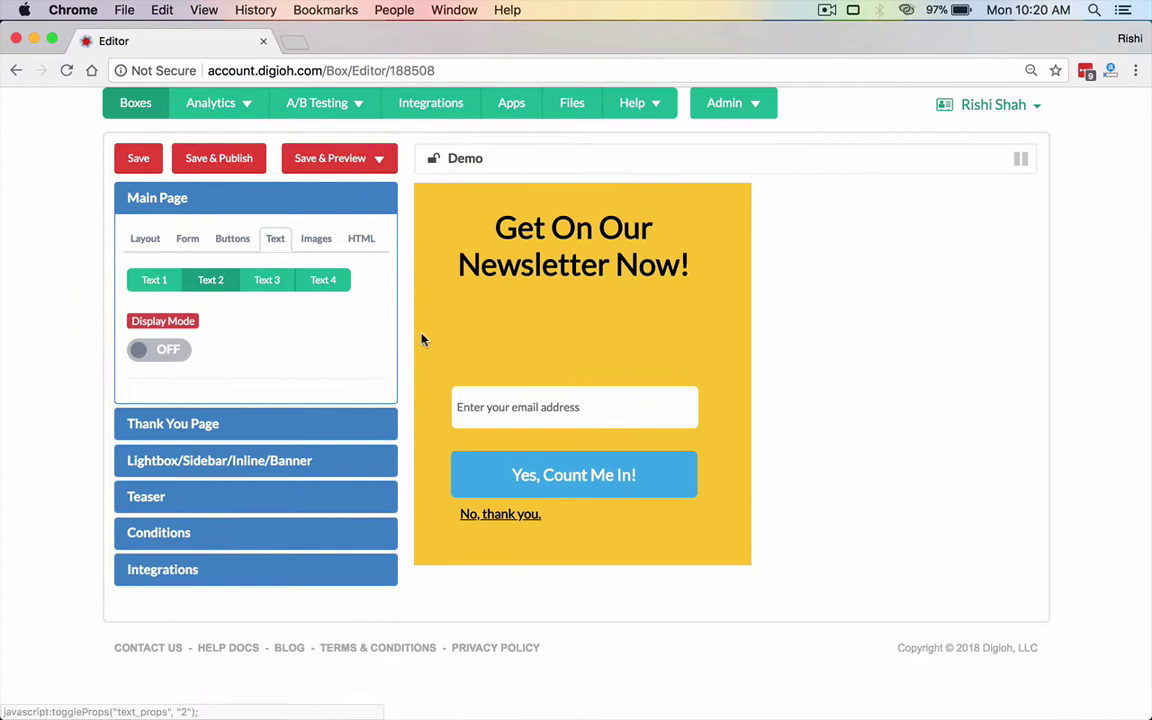
- Move the email field, the "Yes, Count Me In!" button and the "No, thank you." link up beneath the heading
{"action": "left_click", "coordinate": [501, 378]}
{"action": "left_click_drag", "start_coordinate": [508, 324], "coordinate": [503, 232]}
{"action": "left_click", "coordinate": [218, 221]}
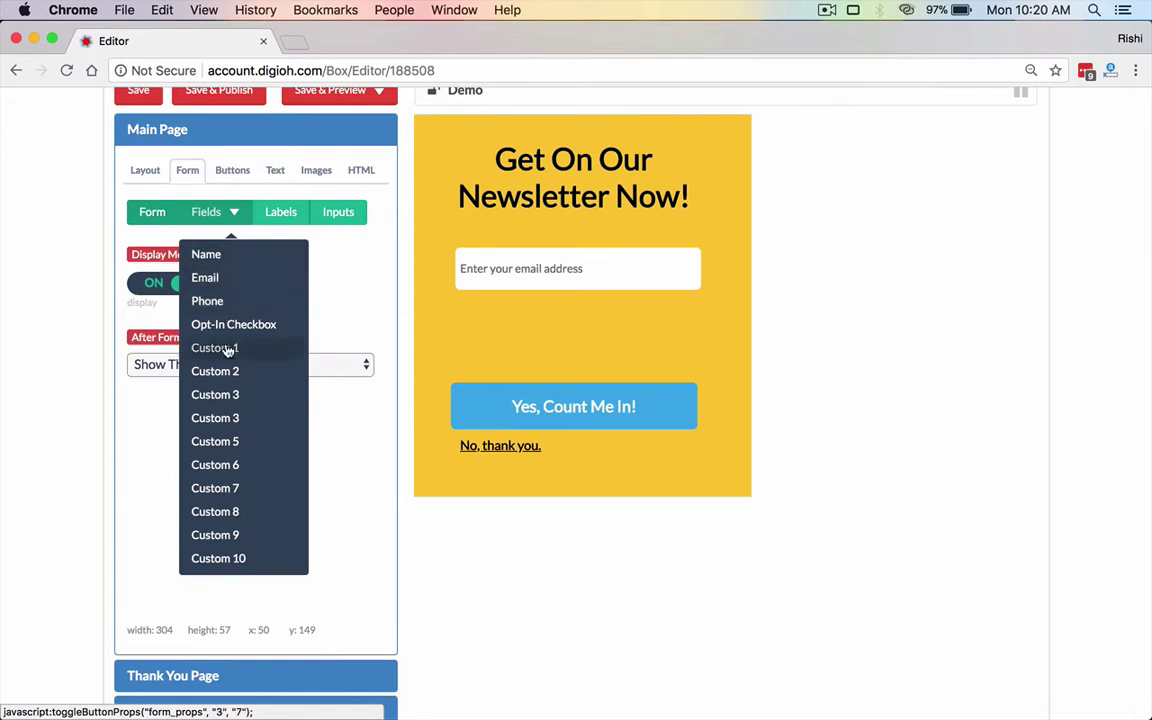
{"action": "left_click_drag", "start_coordinate": [571, 404], "coordinate": [581, 324]}
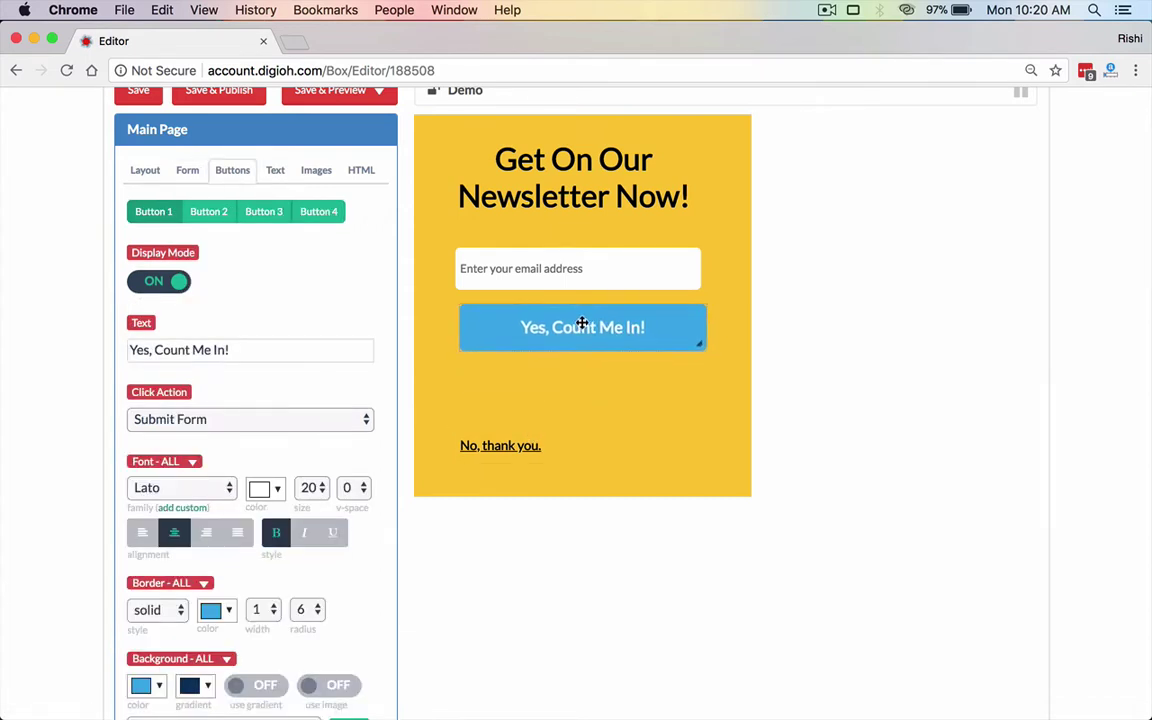
{"action": "left_click_drag", "start_coordinate": [527, 452], "coordinate": [532, 372]}
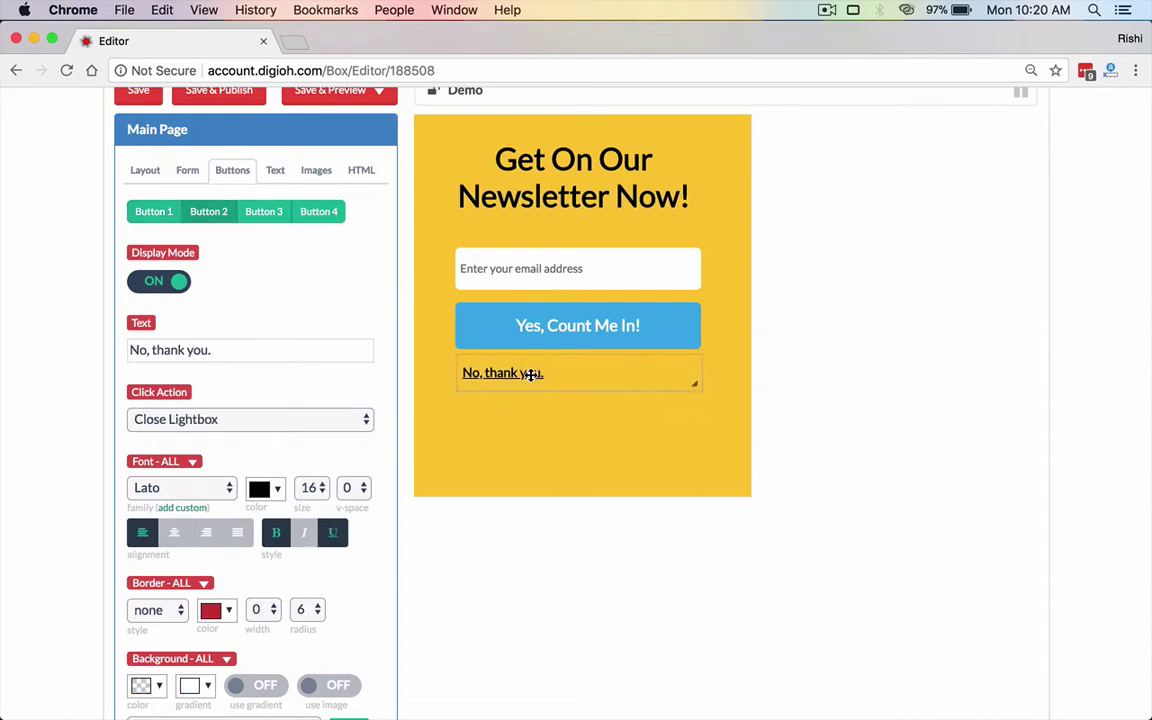
- Reduce the main page height to 389 and change its background to a lighter yellow
{"action": "left_click", "coordinate": [145, 169]}
{"action": "left_click_drag", "start_coordinate": [190, 336], "coordinate": [177, 336]}
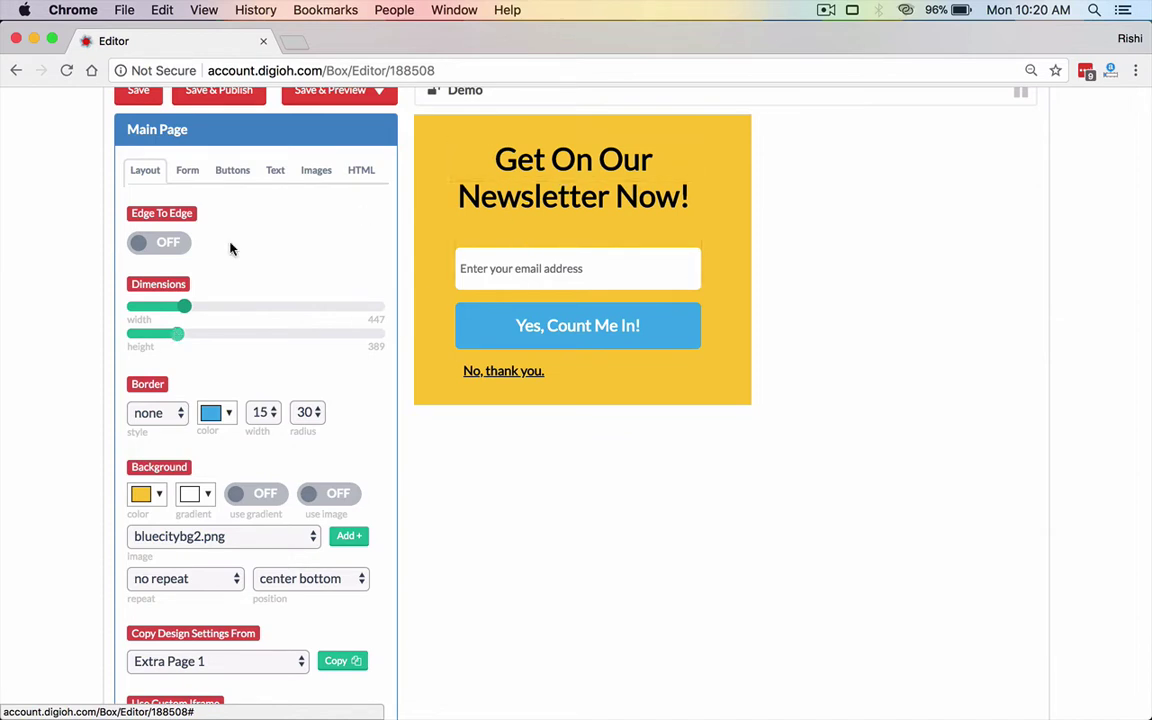
{"action": "left_click", "coordinate": [155, 495]}
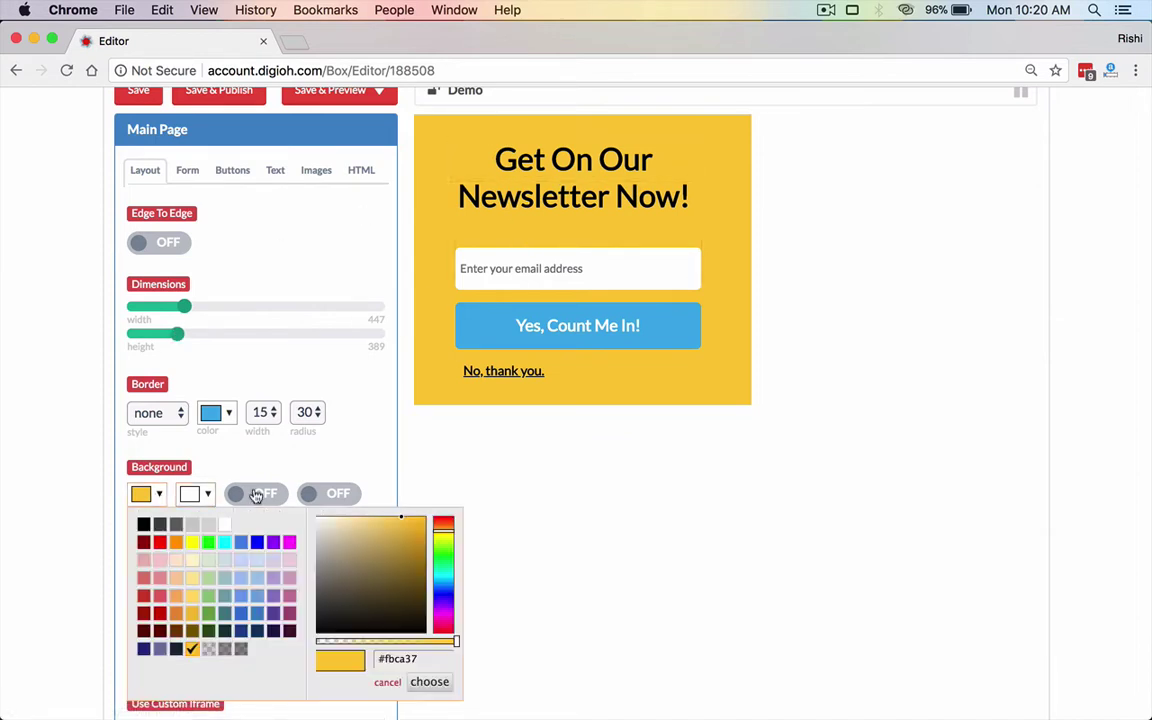
{"action": "left_click", "coordinate": [193, 597]}
- Look over the Thank You Page design and the Lightbox/Sidebar/Inline/Banner settings
{"action": "scroll", "coordinate": [195, 599], "scroll_direction": "down", "scroll_amount": 5}
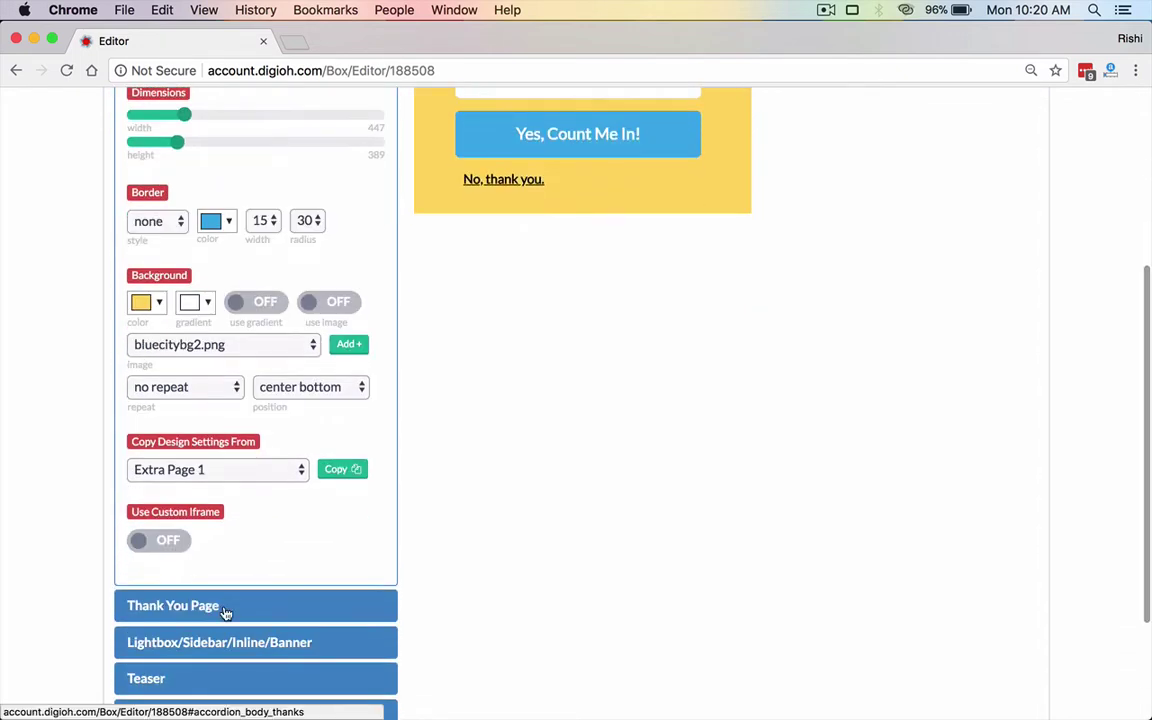
{"action": "left_click", "coordinate": [226, 606]}
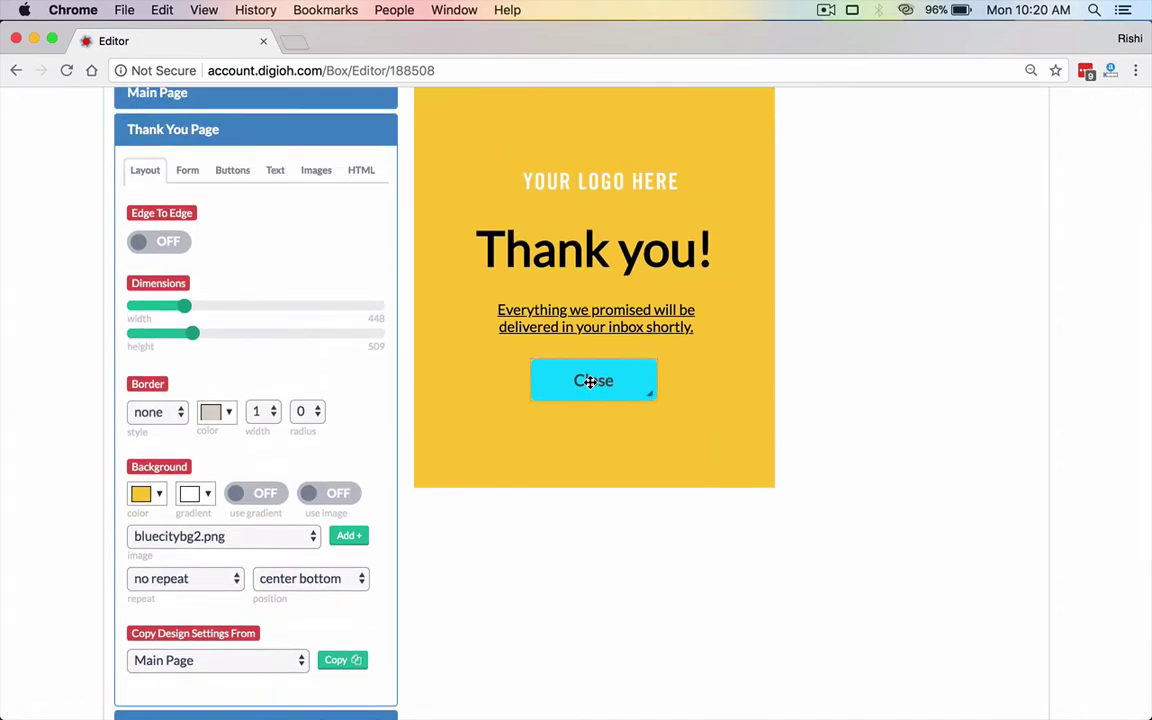
{"action": "scroll", "coordinate": [267, 445], "scroll_direction": "down", "scroll_amount": 5}
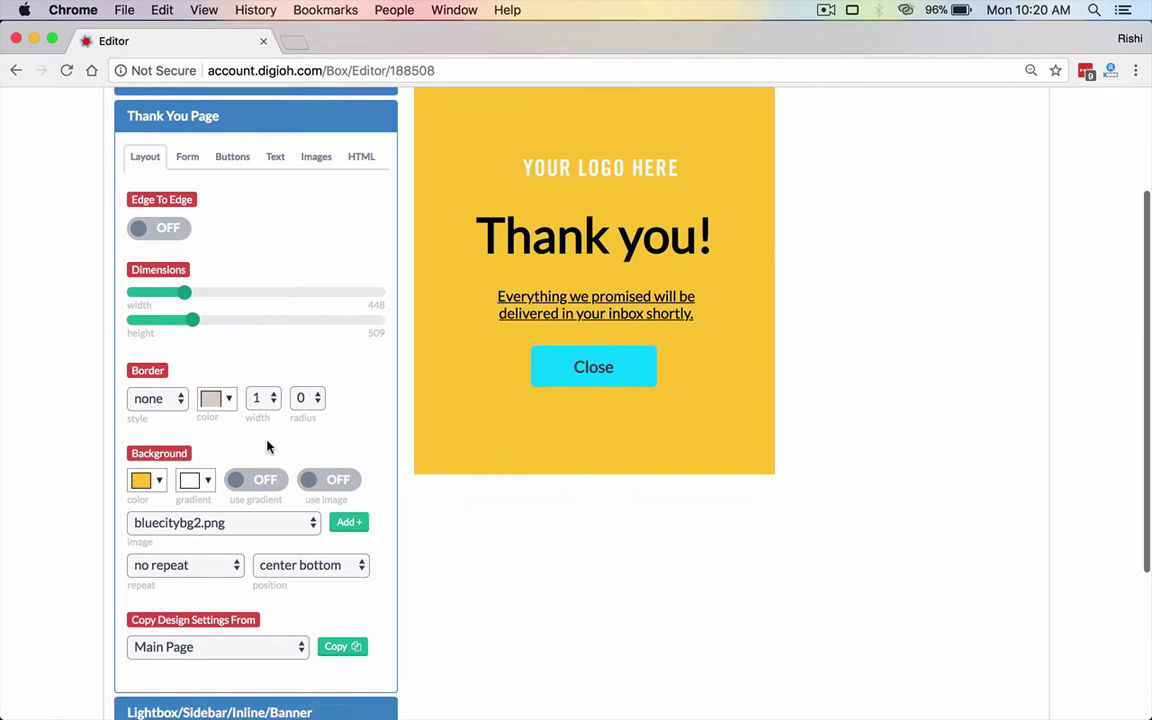
{"action": "left_click", "coordinate": [265, 478]}
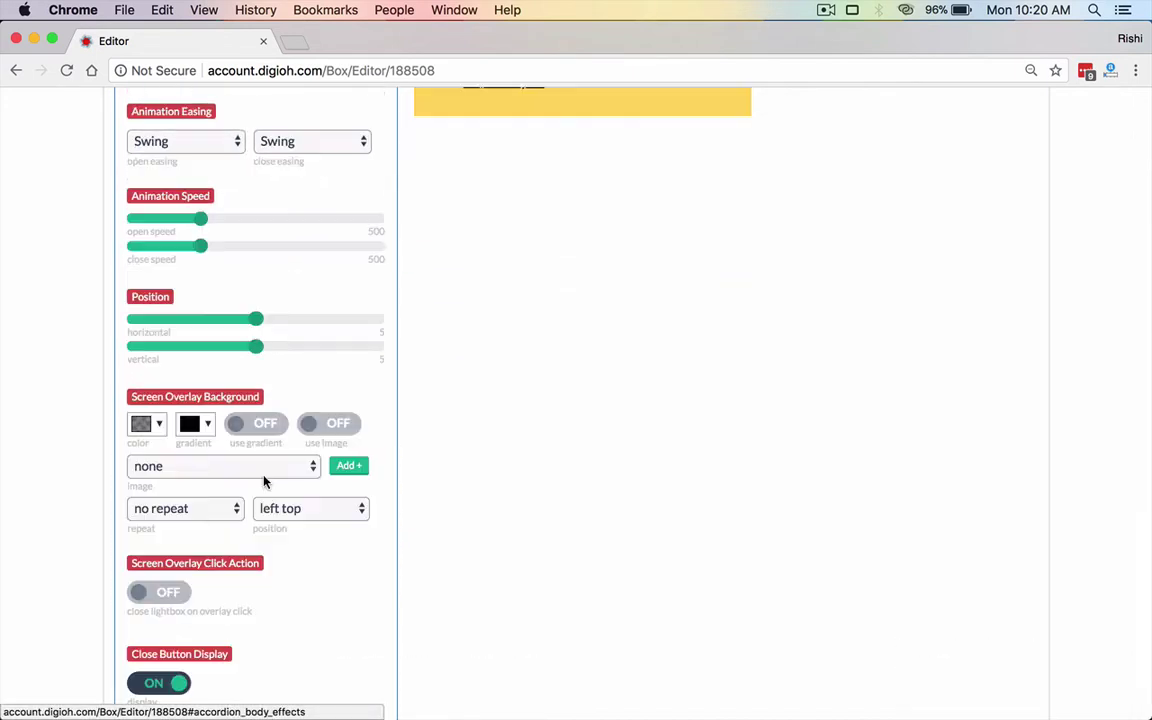
- Save the box and preview it as a lightbox on a blank site, closing the preview when done
{"action": "scroll", "coordinate": [237, 427], "scroll_direction": "up", "scroll_amount": 6}
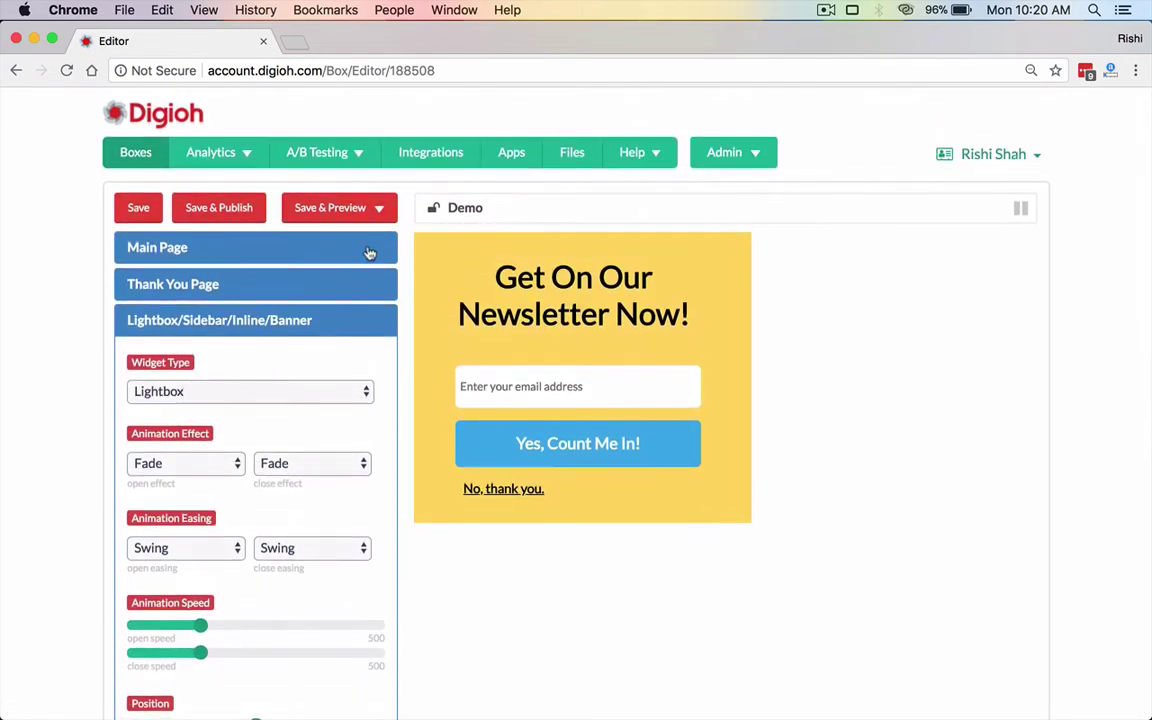
{"action": "left_click", "coordinate": [335, 209]}
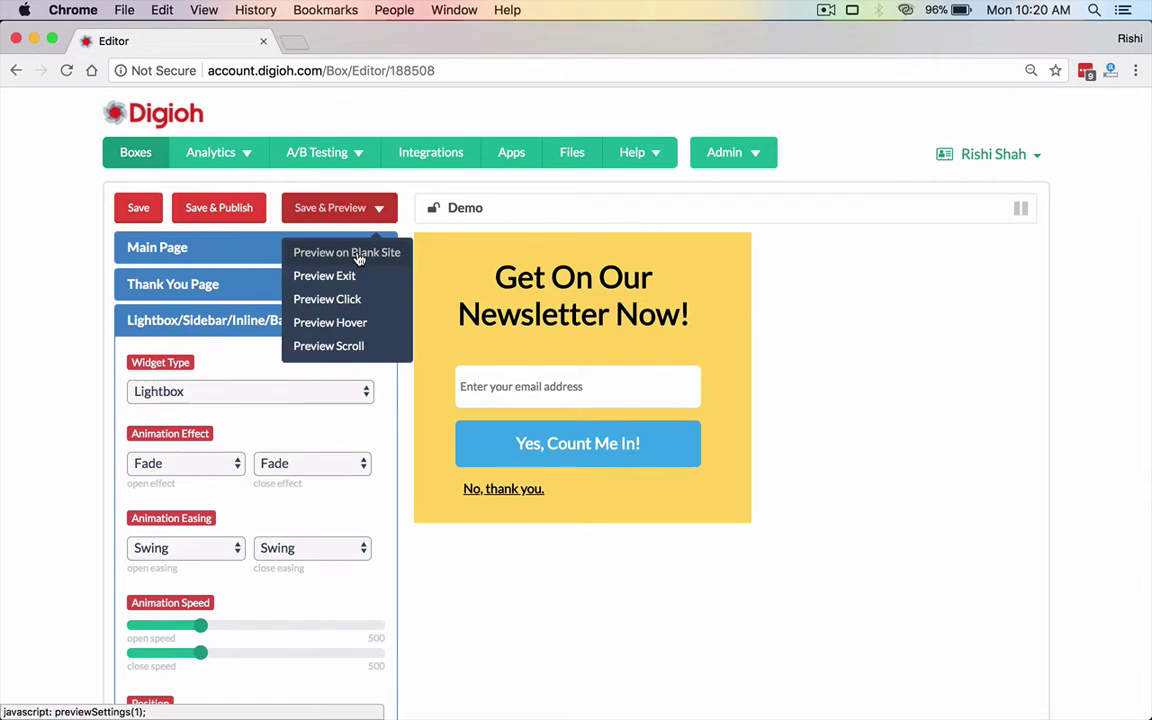
{"action": "left_click", "coordinate": [357, 256]}
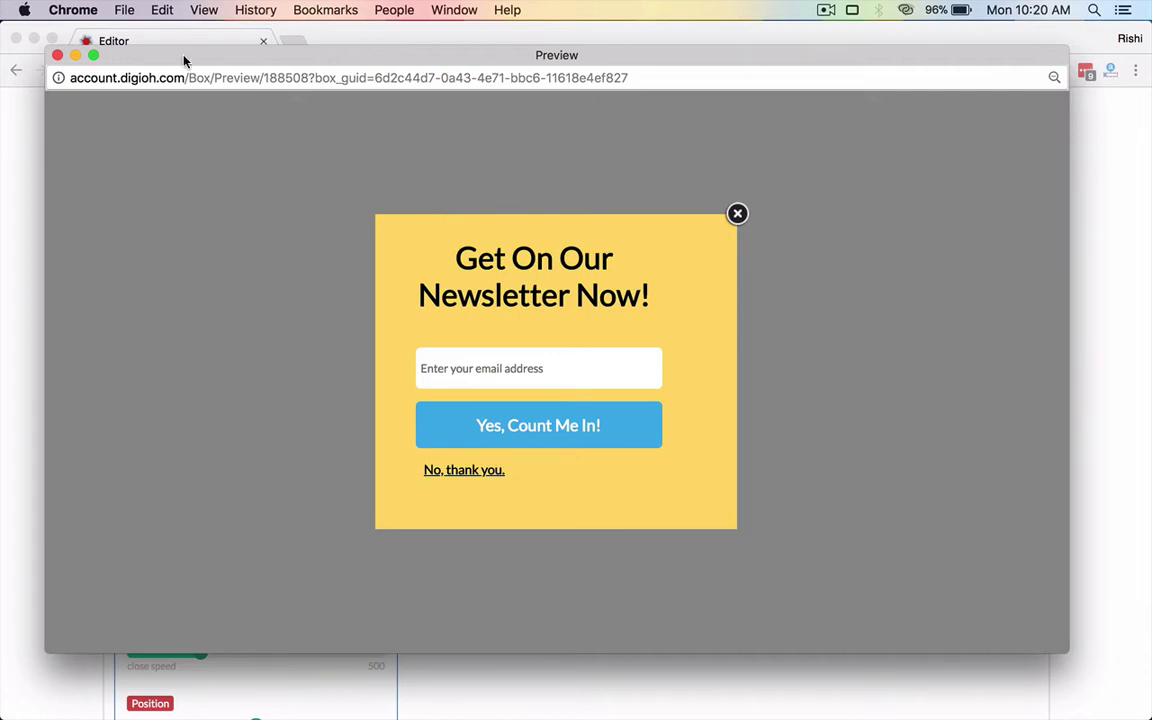
{"action": "left_click", "coordinate": [57, 55]}
- Set the widget type to Sidebar and its position to Bottom Left
{"action": "left_click", "coordinate": [176, 393]}
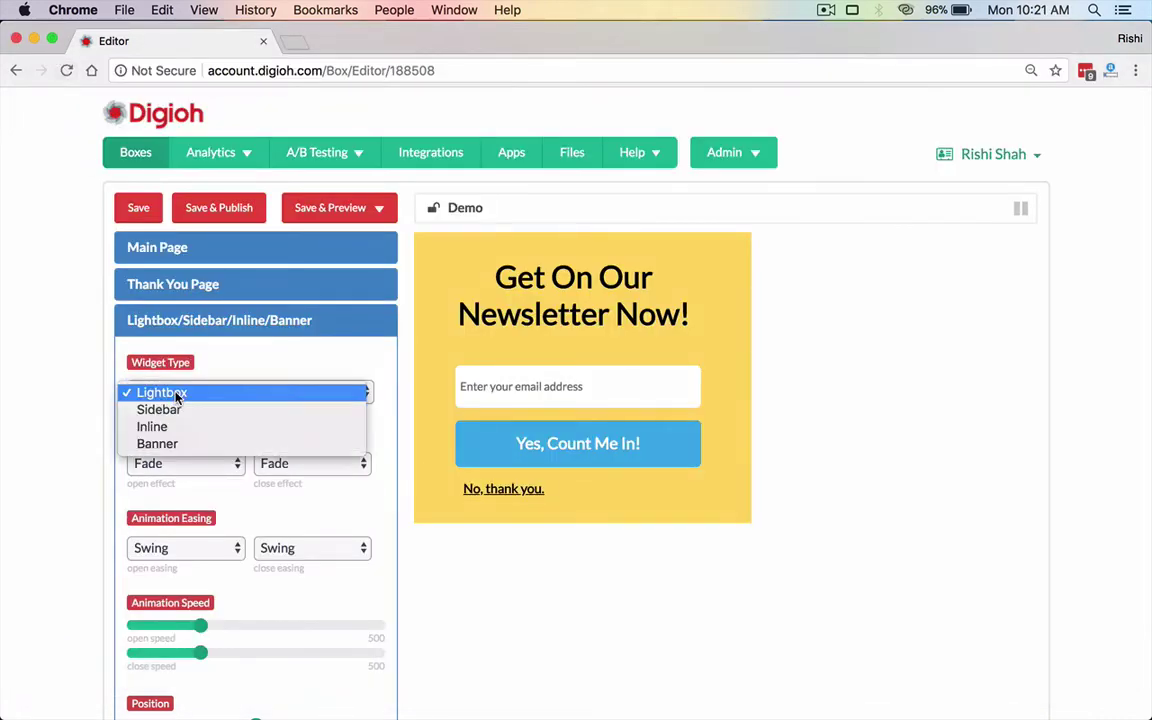
{"action": "left_click", "coordinate": [177, 410]}
{"action": "scroll", "coordinate": [208, 408], "scroll_direction": "down", "scroll_amount": 2}
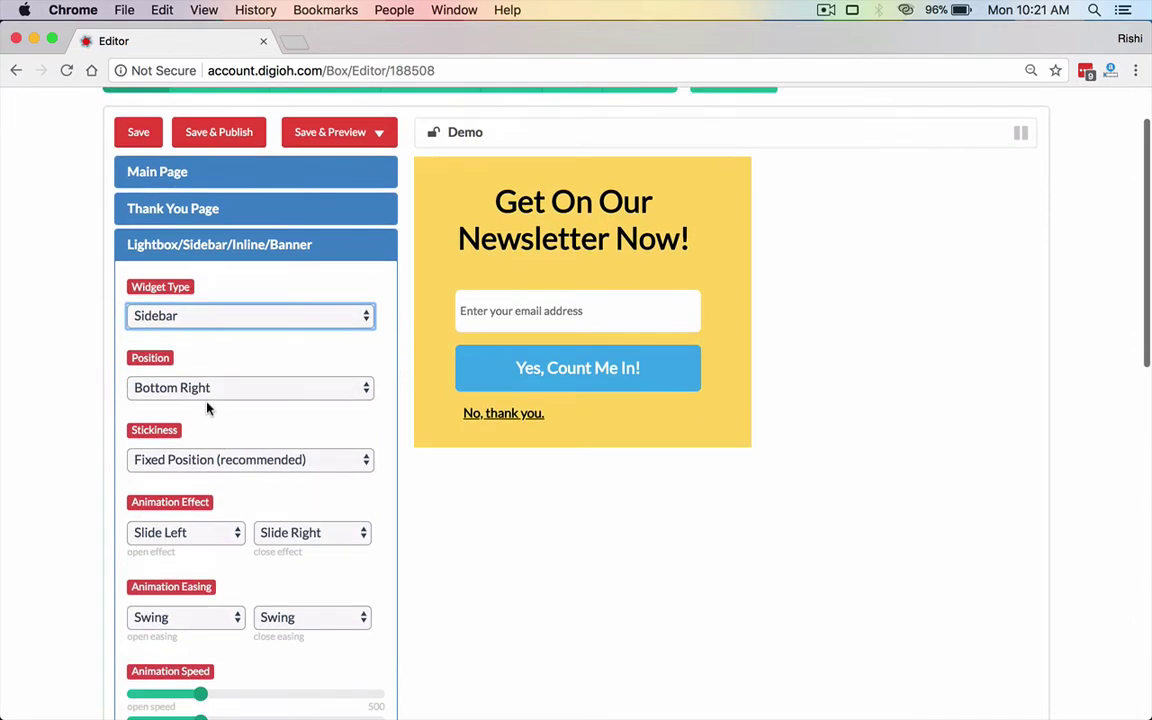
{"action": "left_click", "coordinate": [200, 391]}
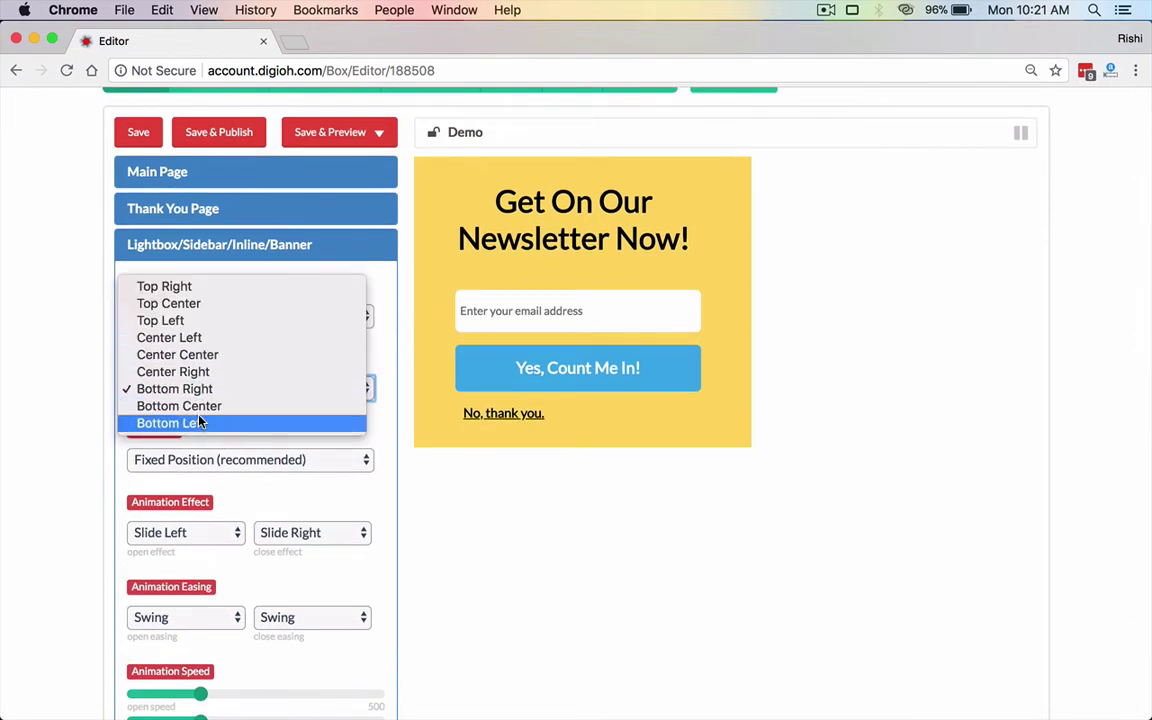
{"action": "left_click", "coordinate": [199, 423]}
- Set the sidebar's open animation effect to Slide Right and its close effect to Slide Left
{"action": "scroll", "coordinate": [199, 424], "scroll_direction": "down", "scroll_amount": 1}
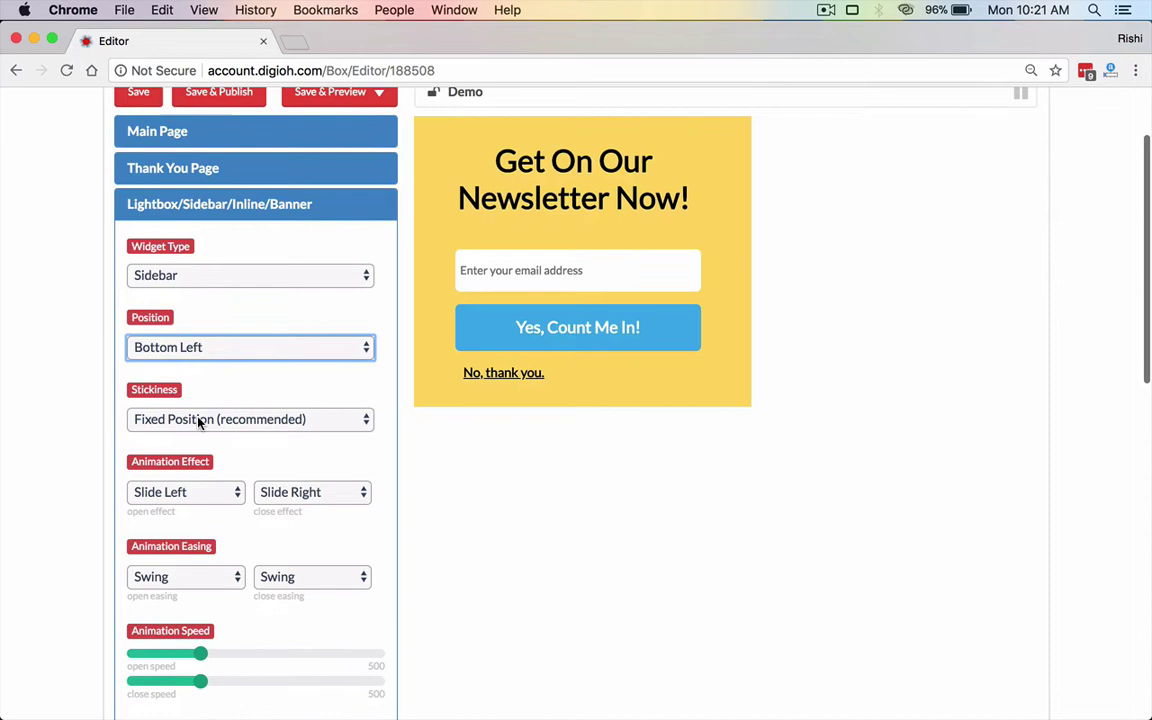
{"action": "left_click", "coordinate": [200, 495]}
{"action": "left_click", "coordinate": [197, 511]}
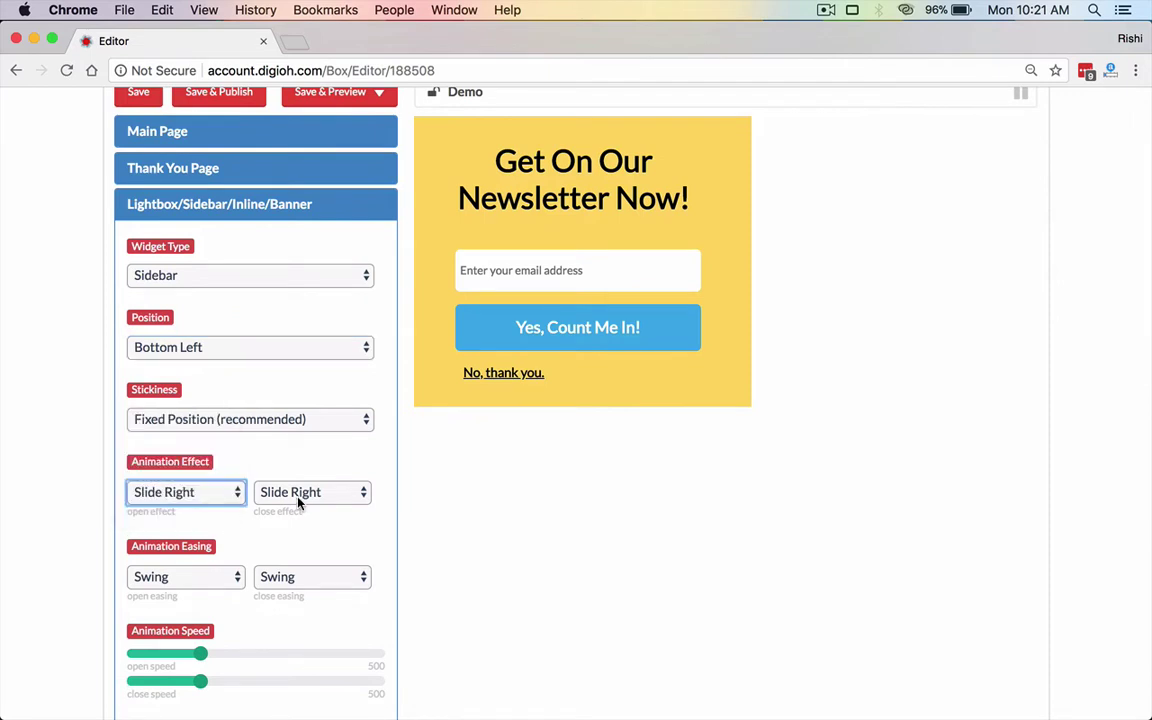
{"action": "left_click", "coordinate": [298, 495]}
{"action": "left_click", "coordinate": [300, 476]}
- Turn off the close button display for the sidebar
{"action": "scroll", "coordinate": [350, 468], "scroll_direction": "up", "scroll_amount": 3}
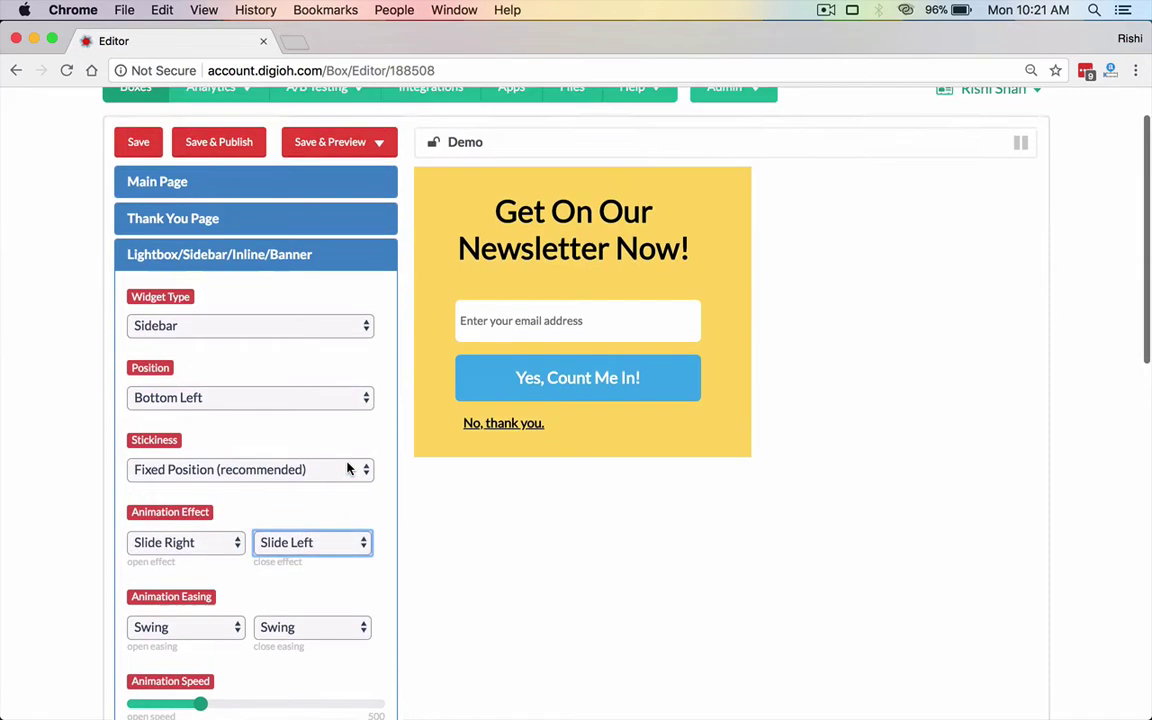
{"action": "left_click", "coordinate": [355, 210]}
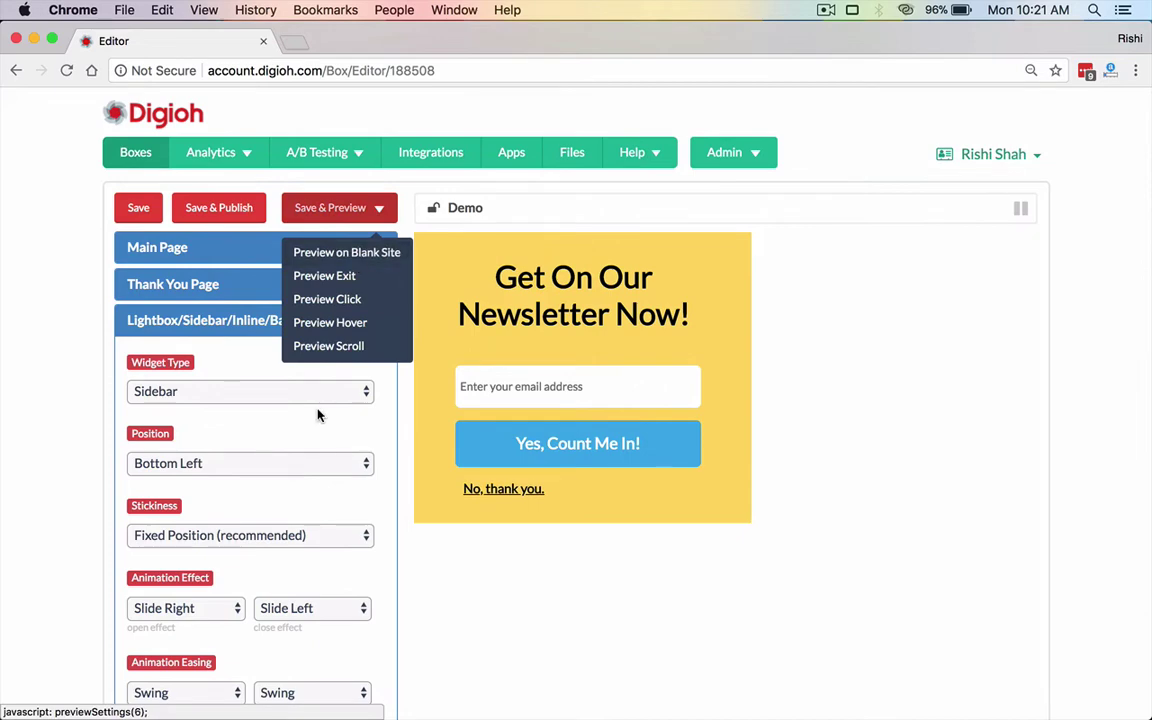
{"action": "scroll", "coordinate": [319, 411], "scroll_direction": "down", "scroll_amount": 10}
{"action": "left_click", "coordinate": [150, 402]}
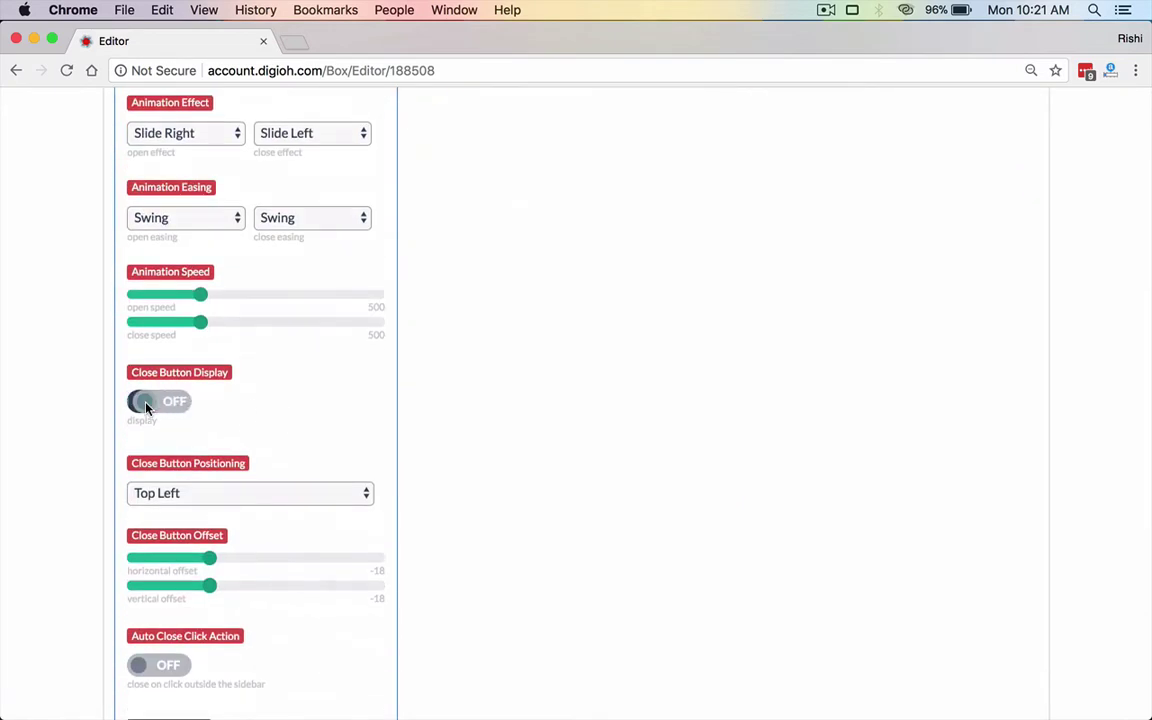
- Save the sidebar version of the box and check it in a blank-site preview, closing the preview when done
{"action": "scroll", "coordinate": [147, 406], "scroll_direction": "up", "scroll_amount": 10}
{"action": "left_click", "coordinate": [377, 212]}
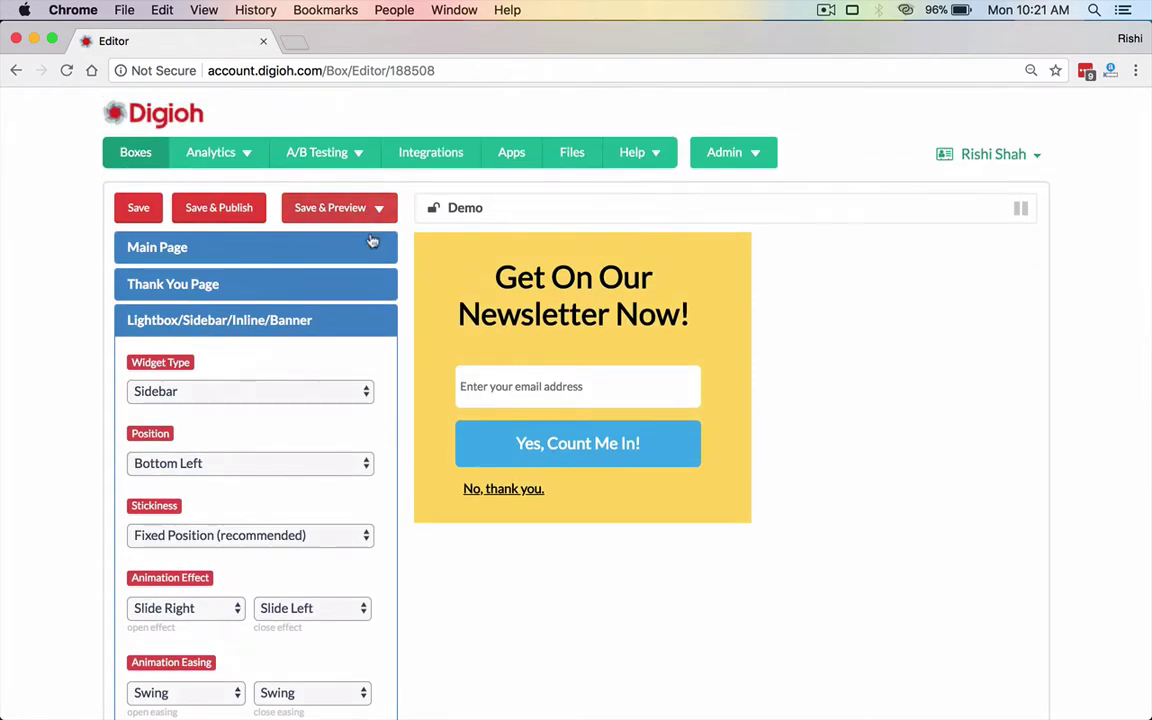
{"action": "left_click", "coordinate": [376, 268]}
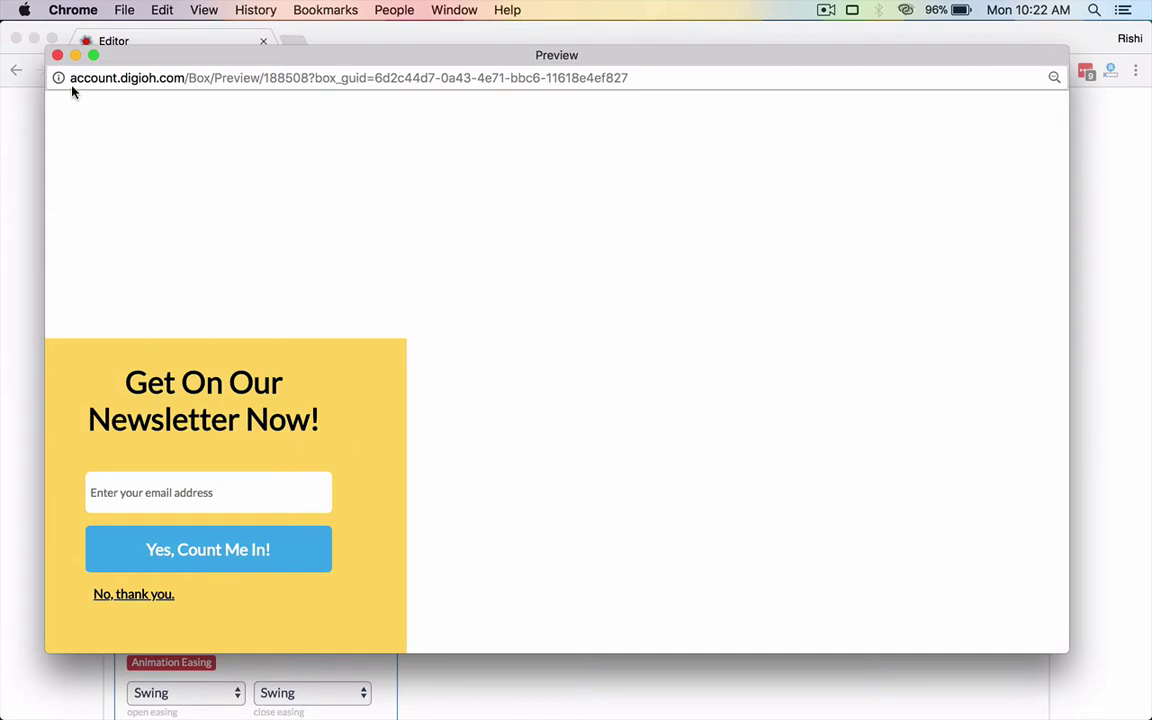
{"action": "left_click", "coordinate": [57, 56]}
- Set the widget type to Inline and select the whole Smart Tag HTML code used for positioning
{"action": "left_click", "coordinate": [200, 393]}
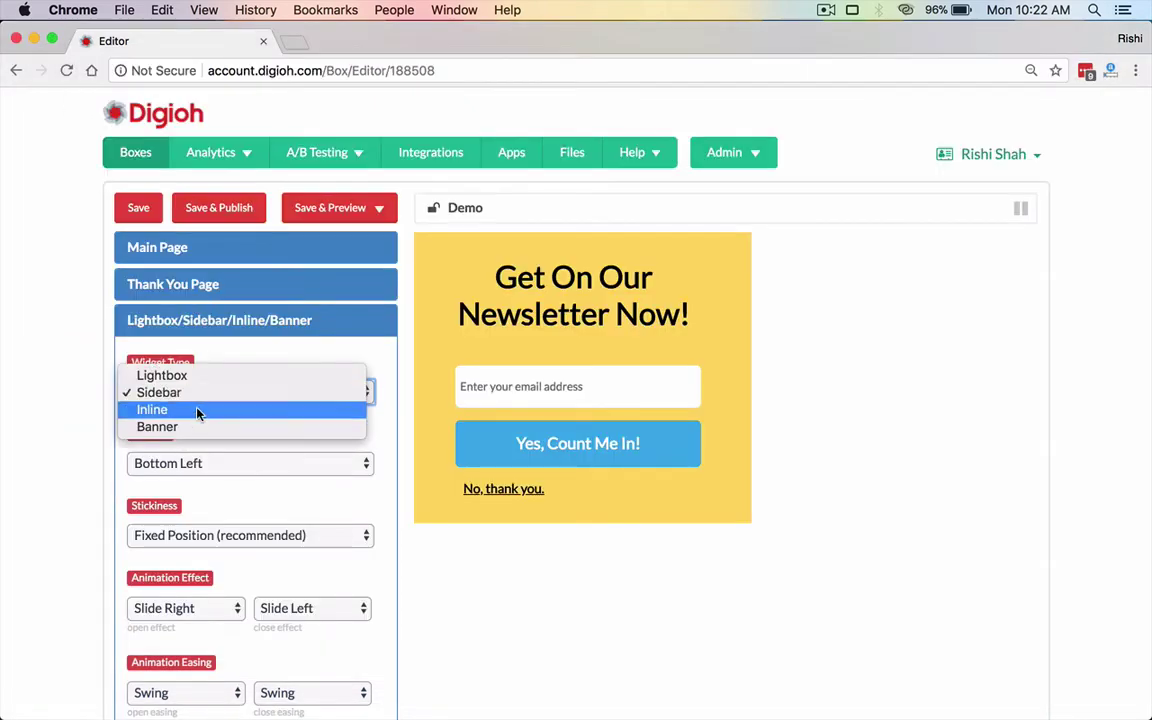
{"action": "left_click", "coordinate": [198, 411]}
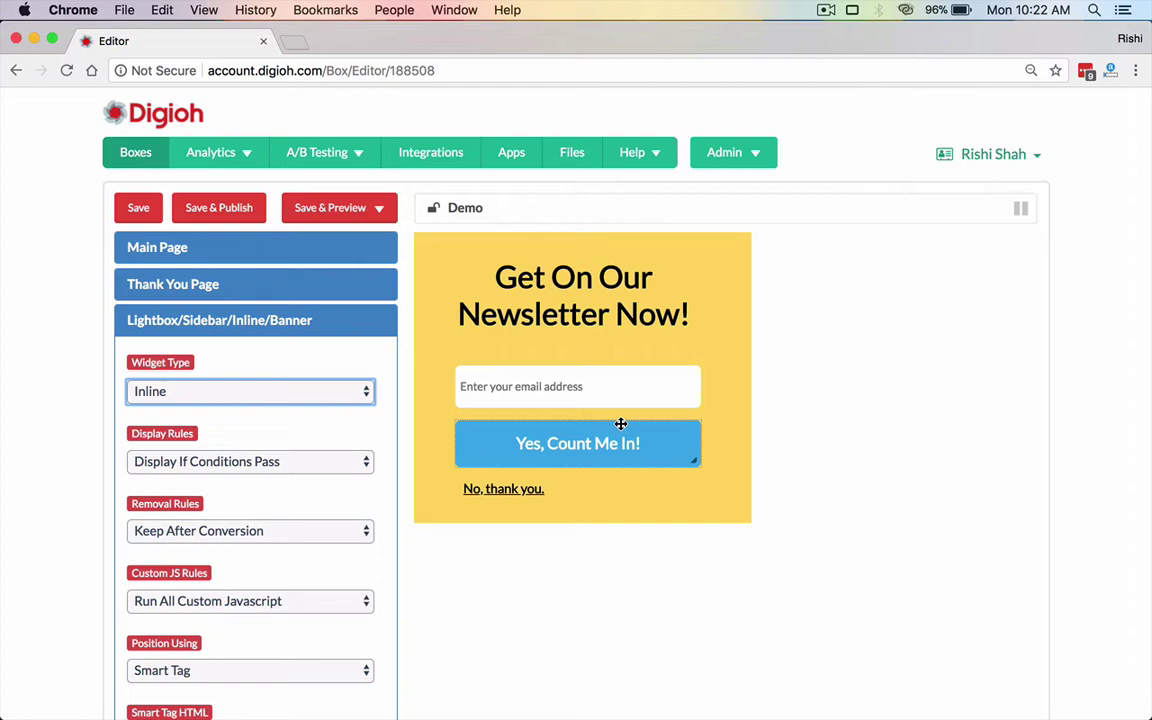
{"action": "scroll", "coordinate": [620, 424], "scroll_direction": "down", "scroll_amount": 3}
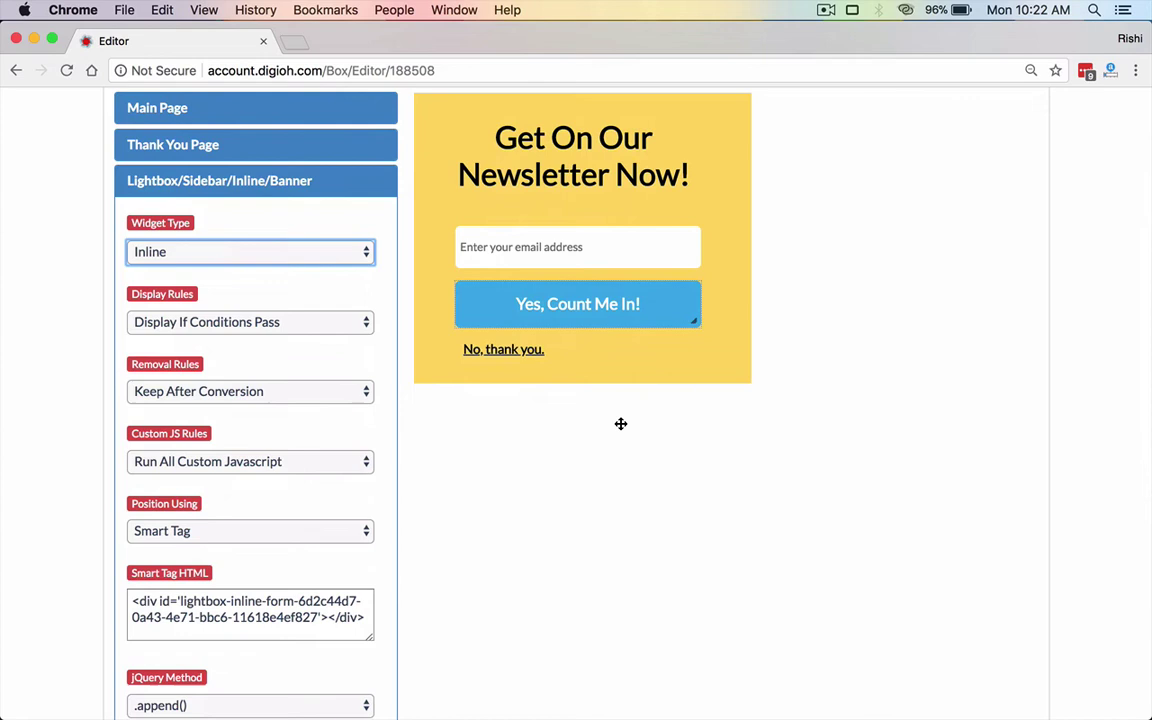
{"action": "scroll", "coordinate": [240, 530], "scroll_direction": "down", "scroll_amount": 1}
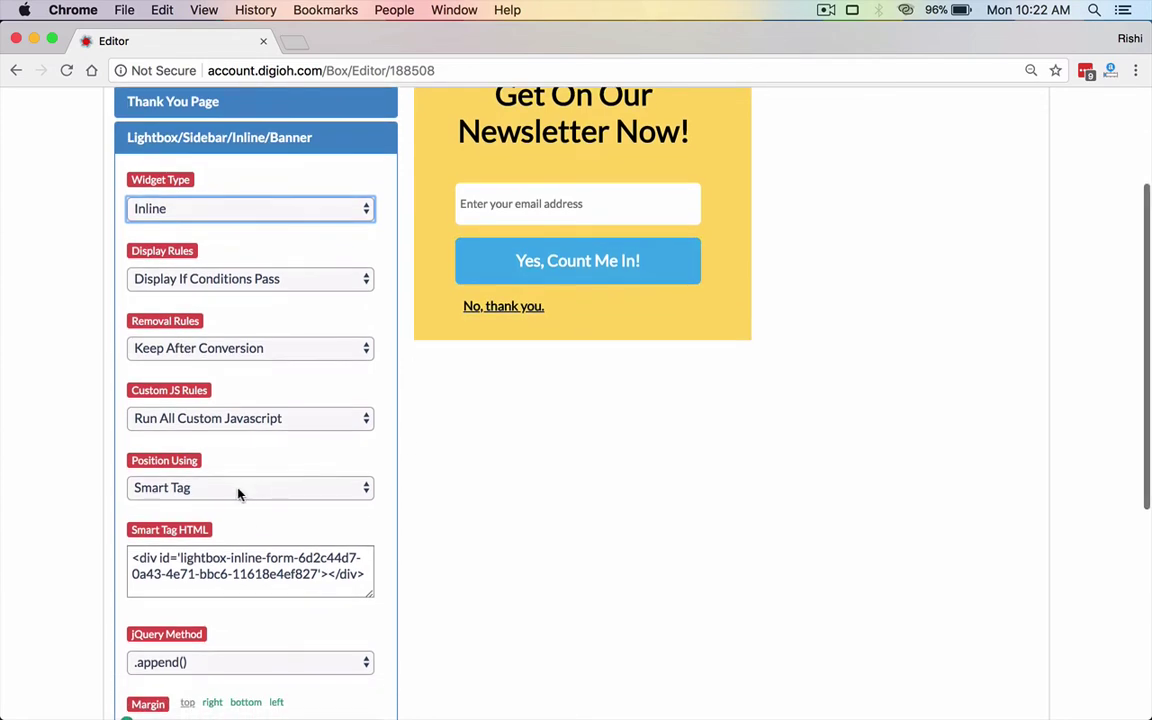
{"action": "scroll", "coordinate": [245, 493], "scroll_direction": "down", "scroll_amount": 2}
{"action": "triple_click", "coordinate": [208, 524]}
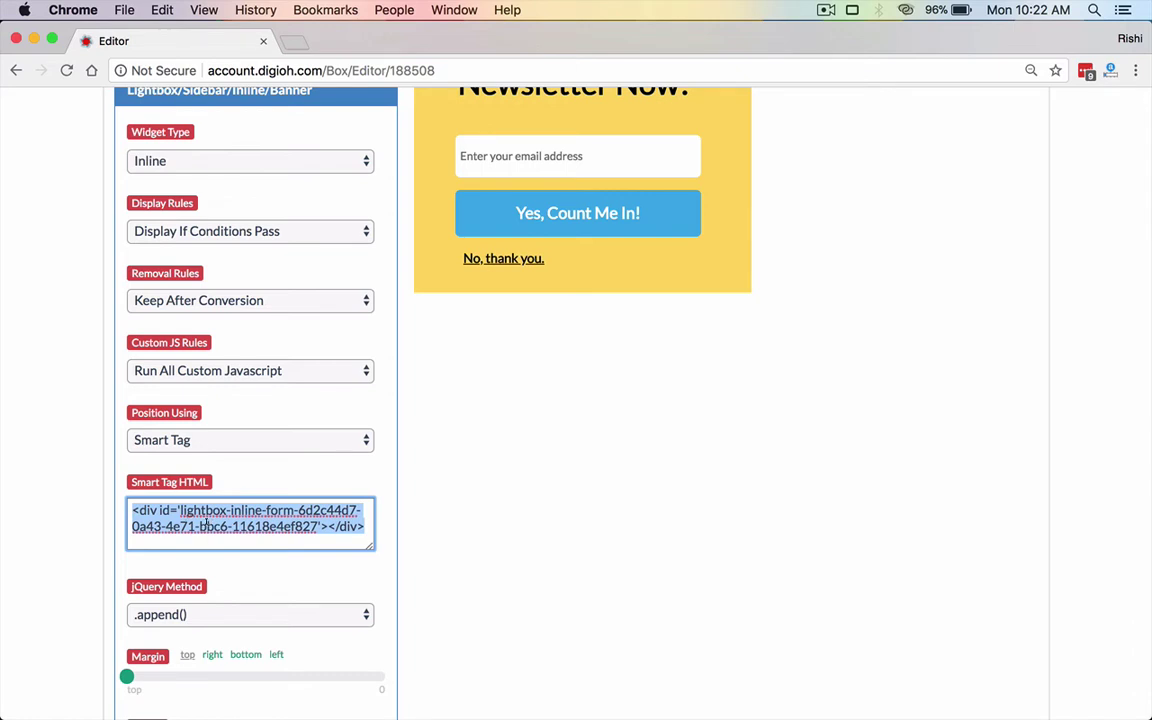
- Position the inline box using jQuery Selector and review the available jQuery methods, keeping .append()
{"action": "left_click", "coordinate": [240, 435]}
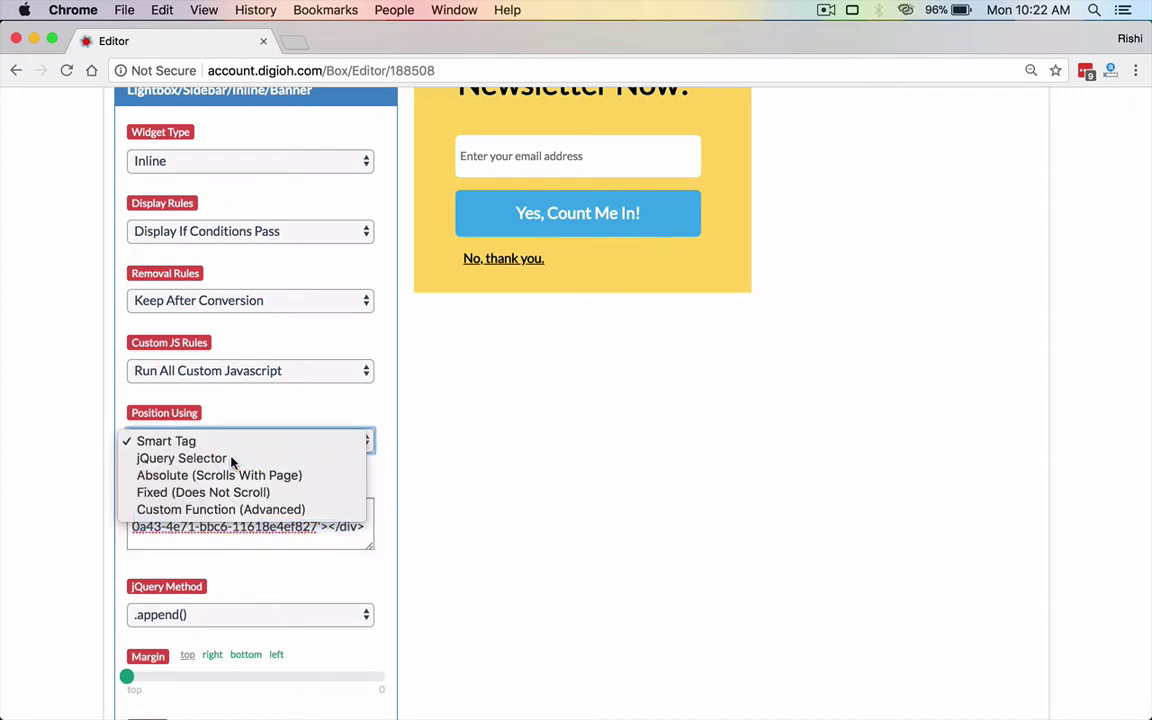
{"action": "left_click", "coordinate": [200, 458]}
{"action": "scroll", "coordinate": [401, 546], "scroll_direction": "down", "scroll_amount": 1}
{"action": "scroll", "coordinate": [401, 546], "scroll_direction": "down", "scroll_amount": 1}
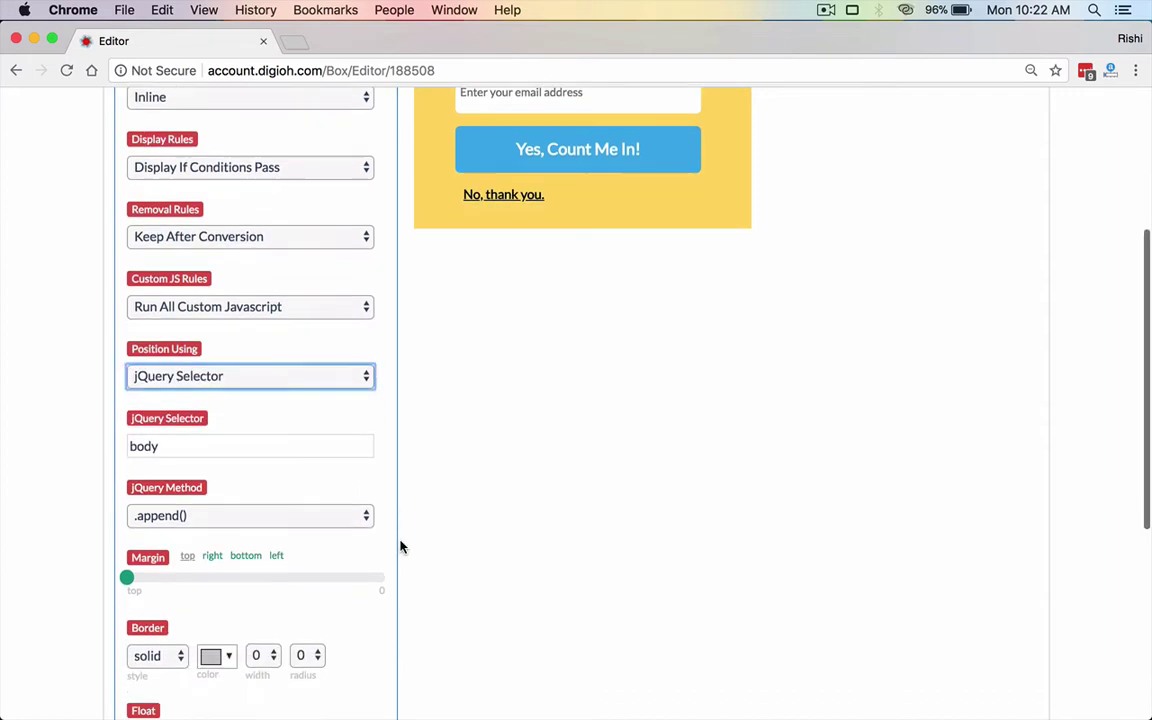
{"action": "left_click", "coordinate": [353, 514]}
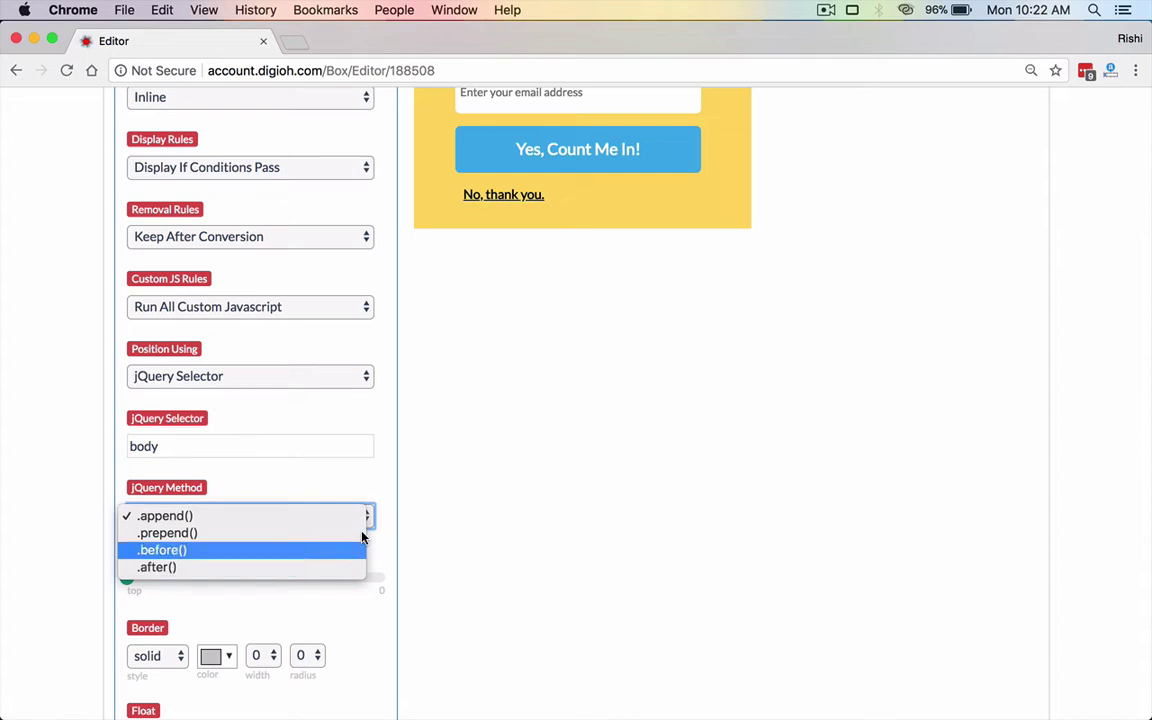
{"action": "left_click", "coordinate": [476, 510]}
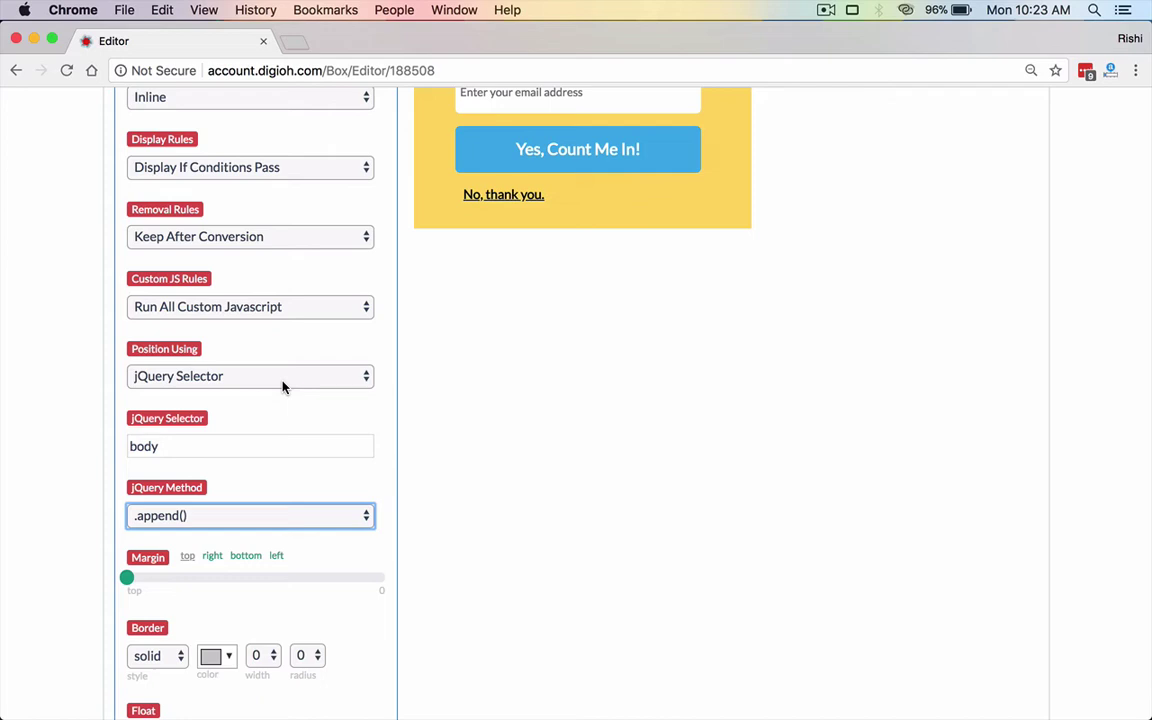
- Change the box's widget type to Banner
{"action": "scroll", "coordinate": [283, 387], "scroll_direction": "down", "scroll_amount": 2}
{"action": "scroll", "coordinate": [283, 387], "scroll_direction": "up", "scroll_amount": 6}
{"action": "left_click", "coordinate": [180, 308]}
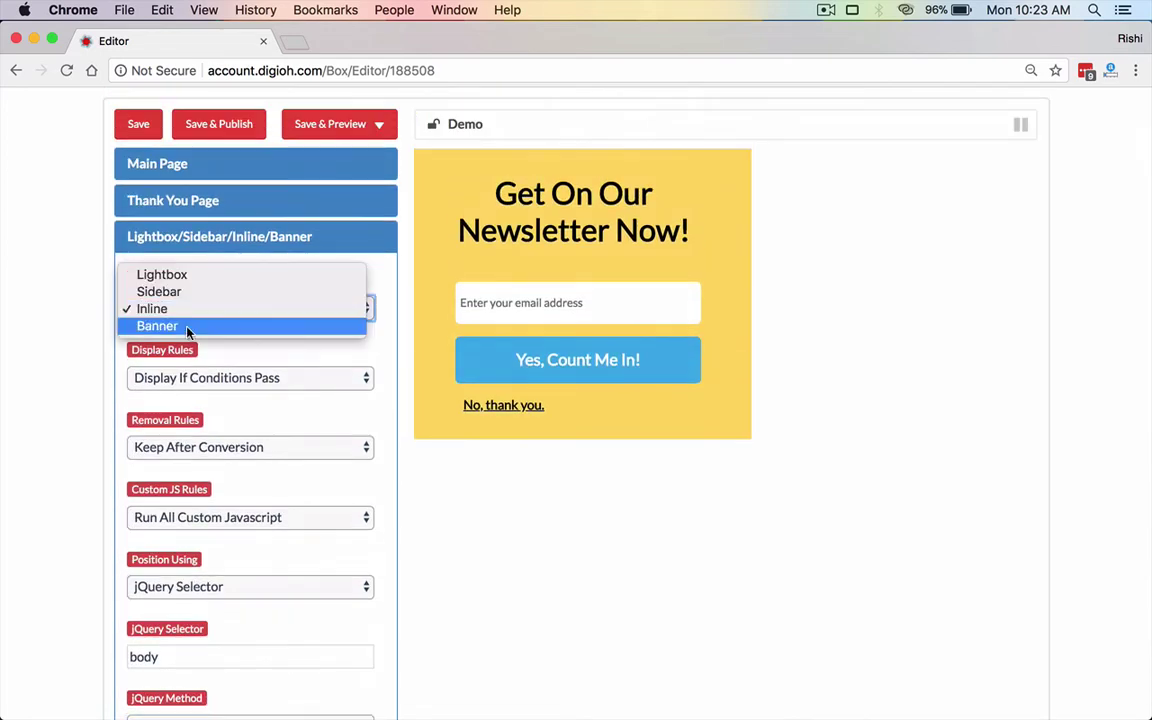
{"action": "left_click", "coordinate": [186, 329]}
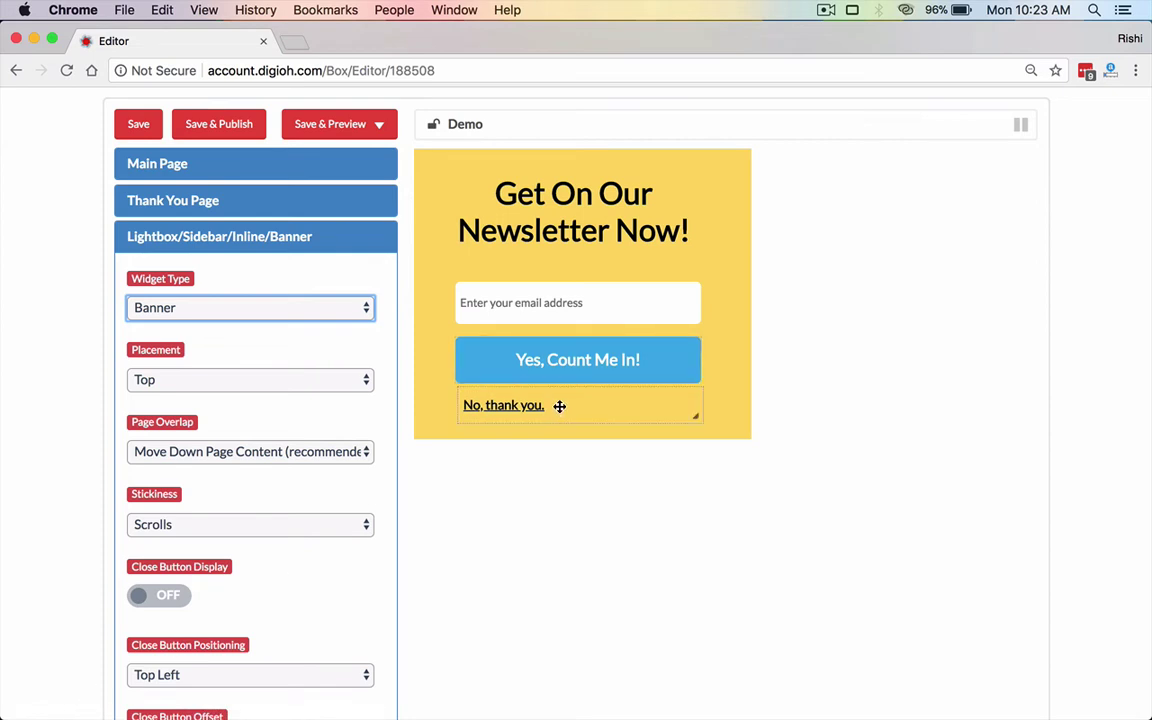
- Look over the main page's layout settings and return to the banner settings
{"action": "left_click", "coordinate": [278, 164]}
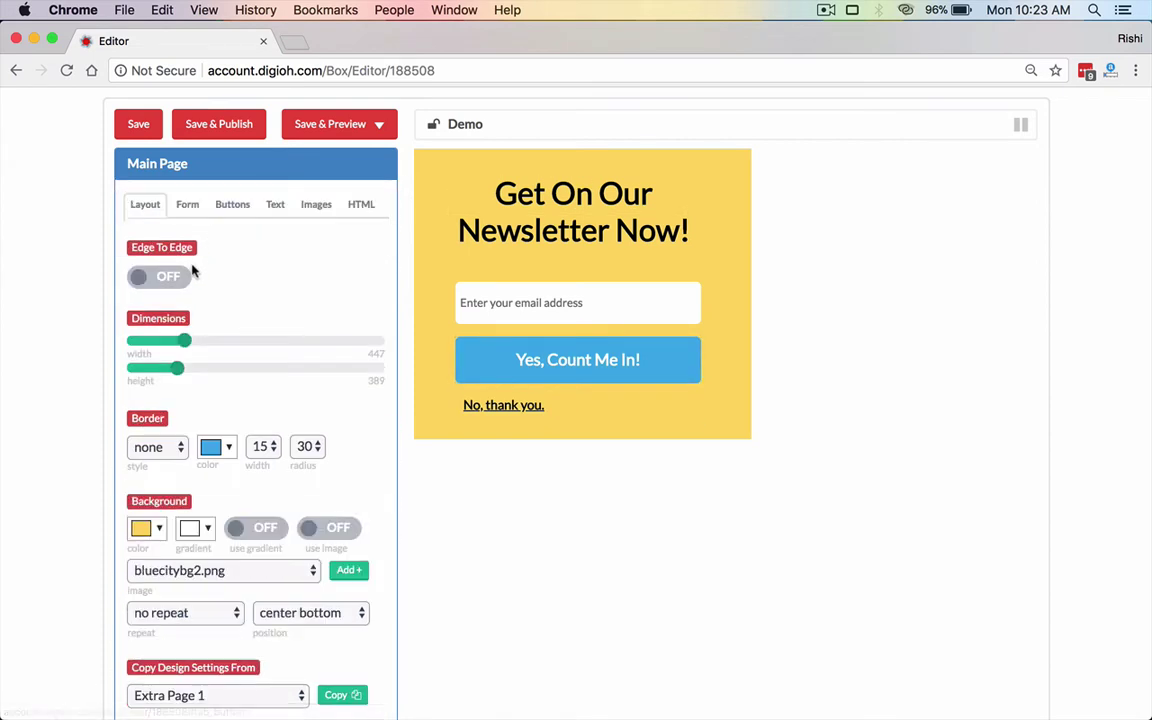
{"action": "scroll", "coordinate": [181, 397], "scroll_direction": "down", "scroll_amount": 5}
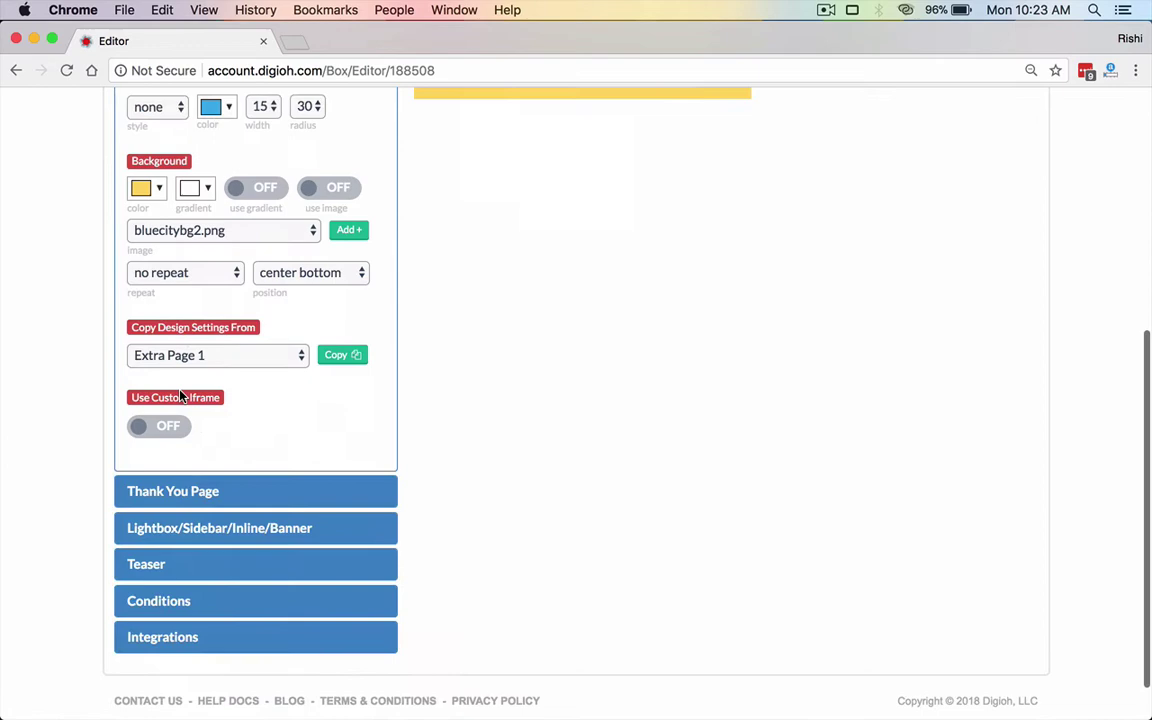
{"action": "left_click", "coordinate": [217, 485]}
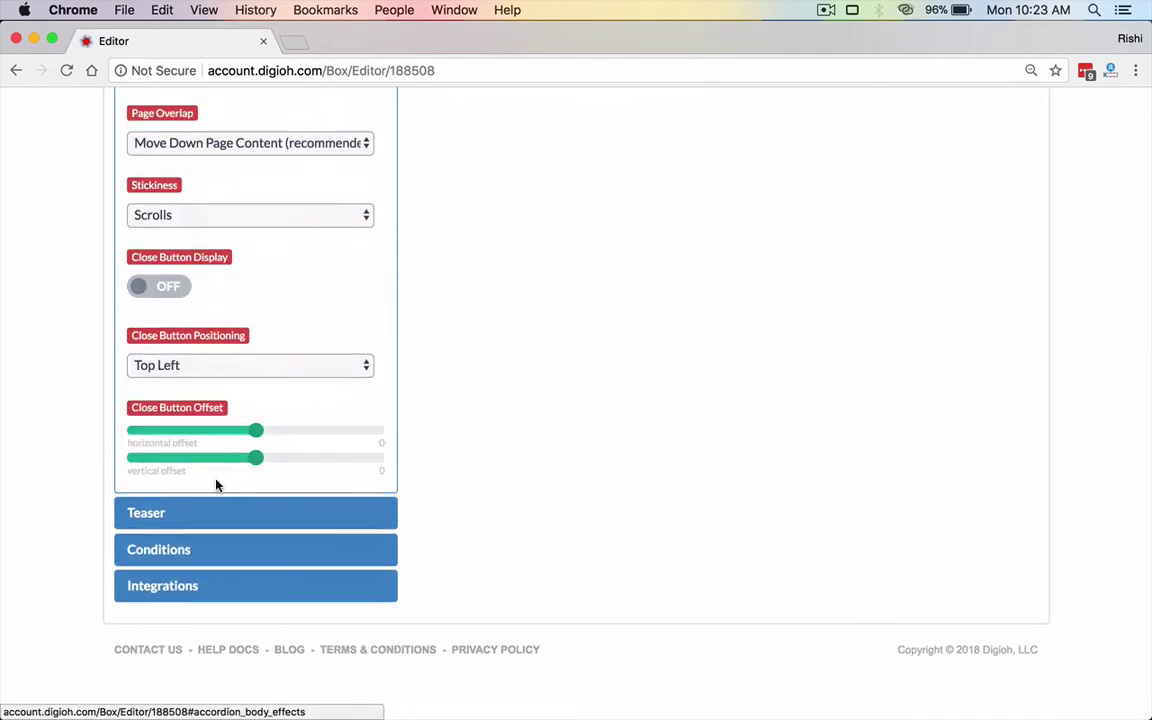
{"action": "scroll", "coordinate": [216, 485], "scroll_direction": "up", "scroll_amount": 5}
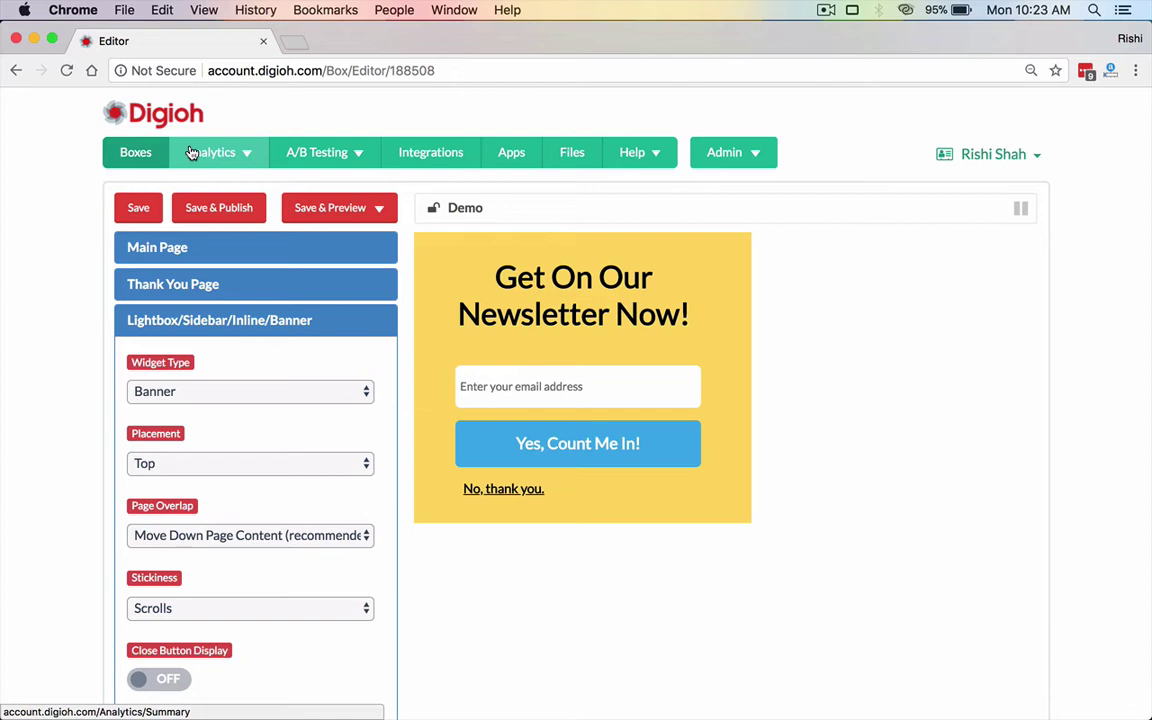
- Review the banner's placement, page overlap and widget type options, keeping Top, Move Down Page Content (recommended) and Banner
{"action": "scroll", "coordinate": [190, 152], "scroll_direction": "down", "scroll_amount": 2}
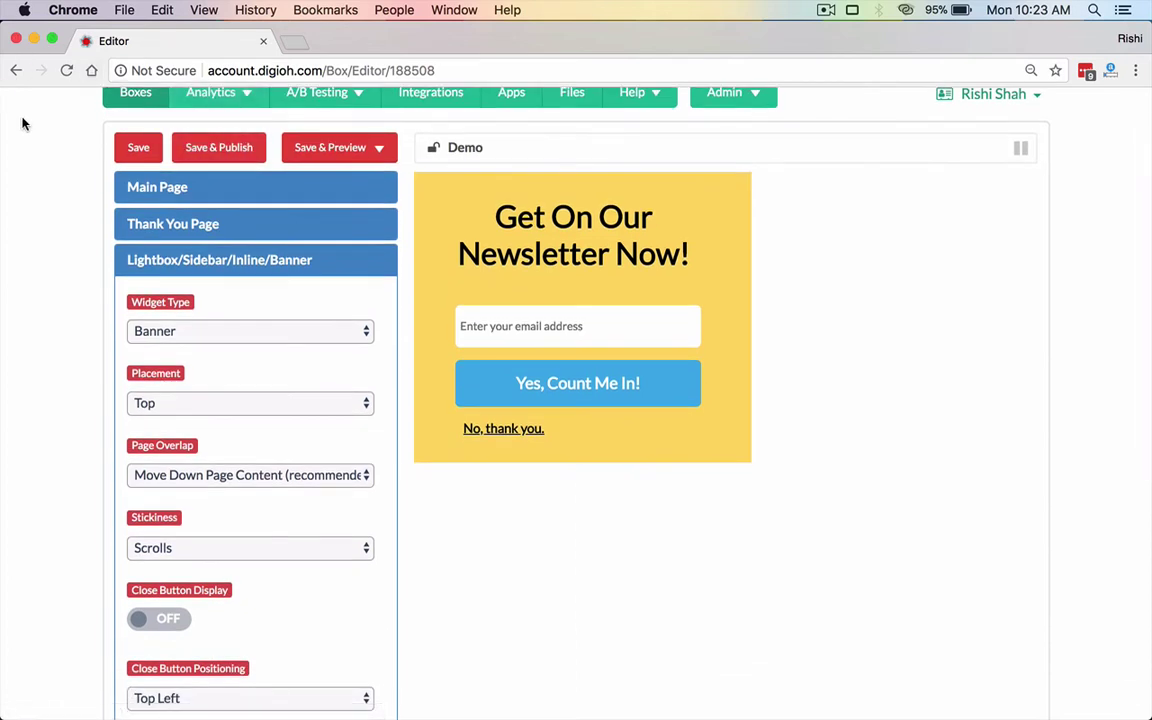
{"action": "scroll", "coordinate": [90, 343], "scroll_direction": "down", "scroll_amount": 3}
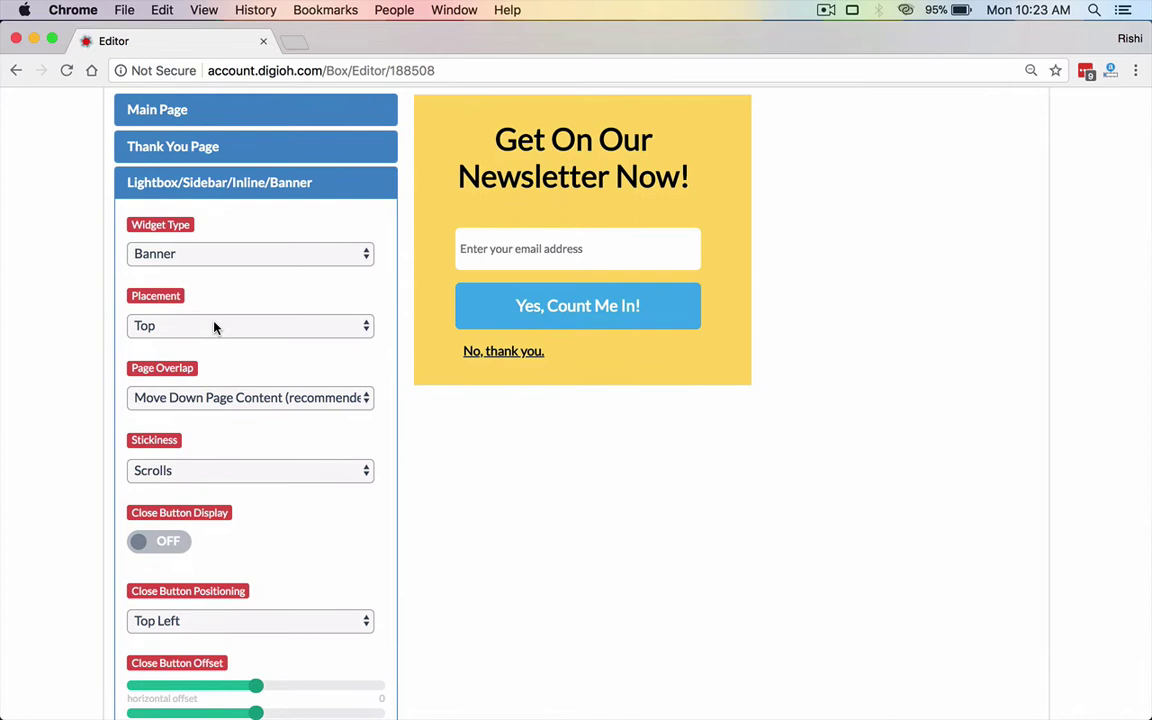
{"action": "left_click", "coordinate": [213, 326]}
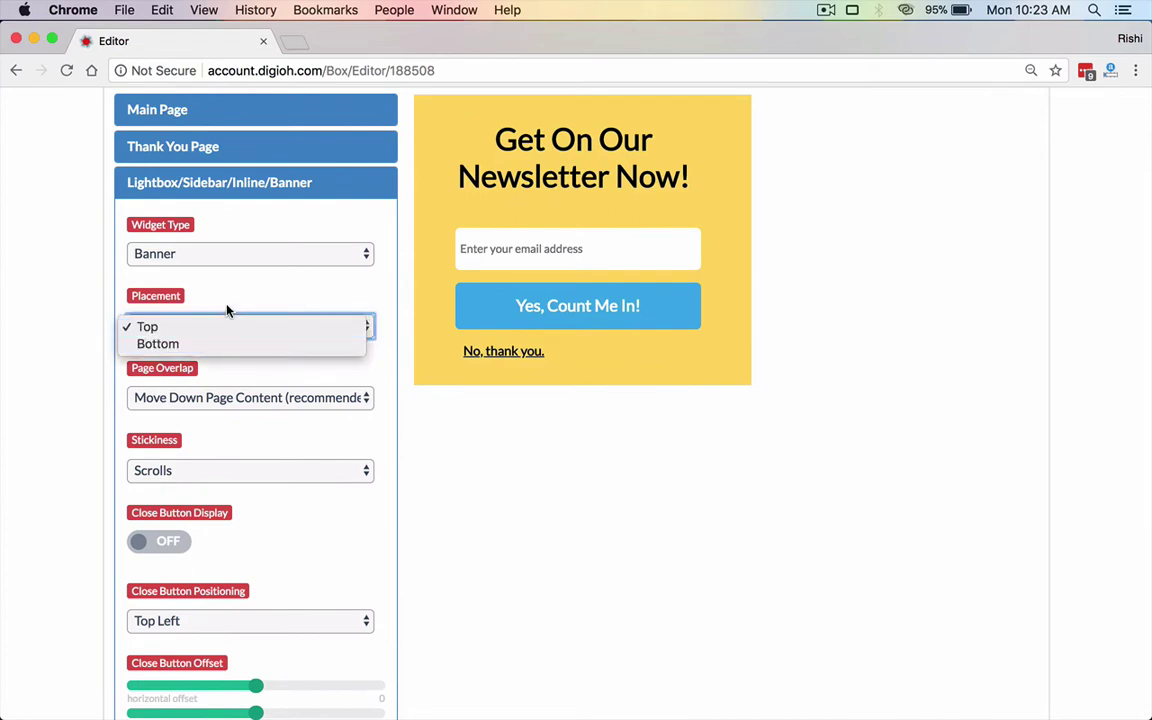
{"action": "left_click", "coordinate": [229, 327]}
{"action": "left_click", "coordinate": [232, 398]}
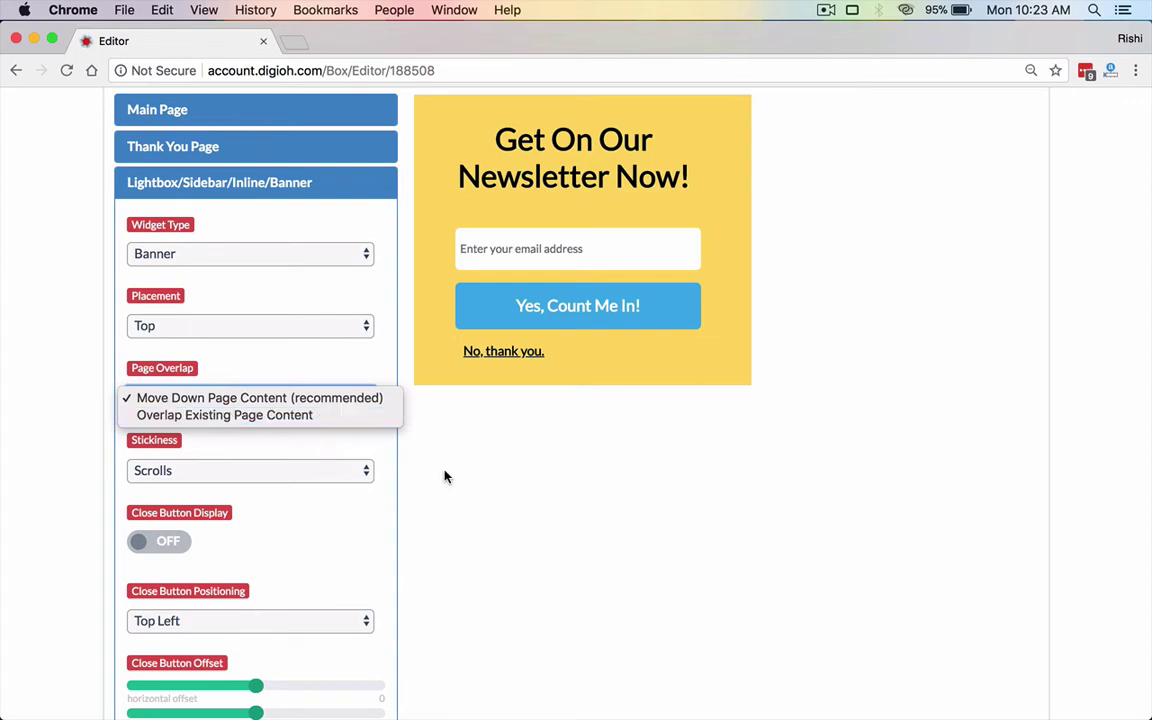
{"action": "left_click", "coordinate": [491, 498]}
{"action": "scroll", "coordinate": [480, 480], "scroll_direction": "down", "scroll_amount": 1}
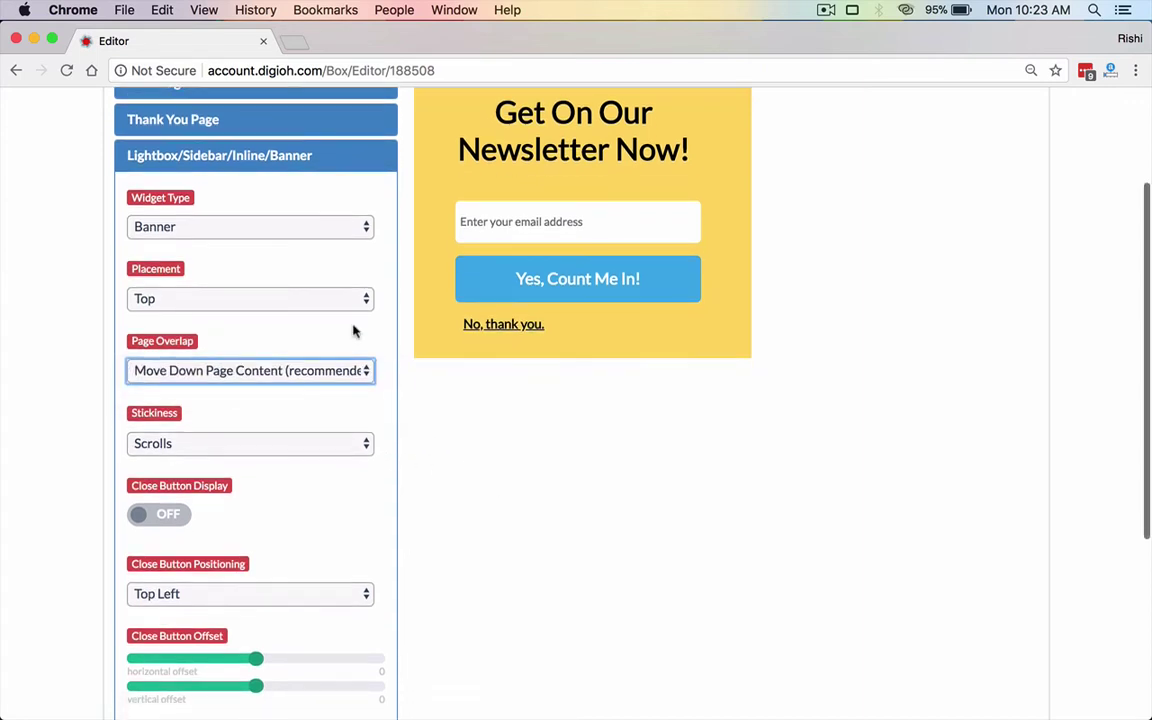
{"action": "left_click", "coordinate": [244, 228]}
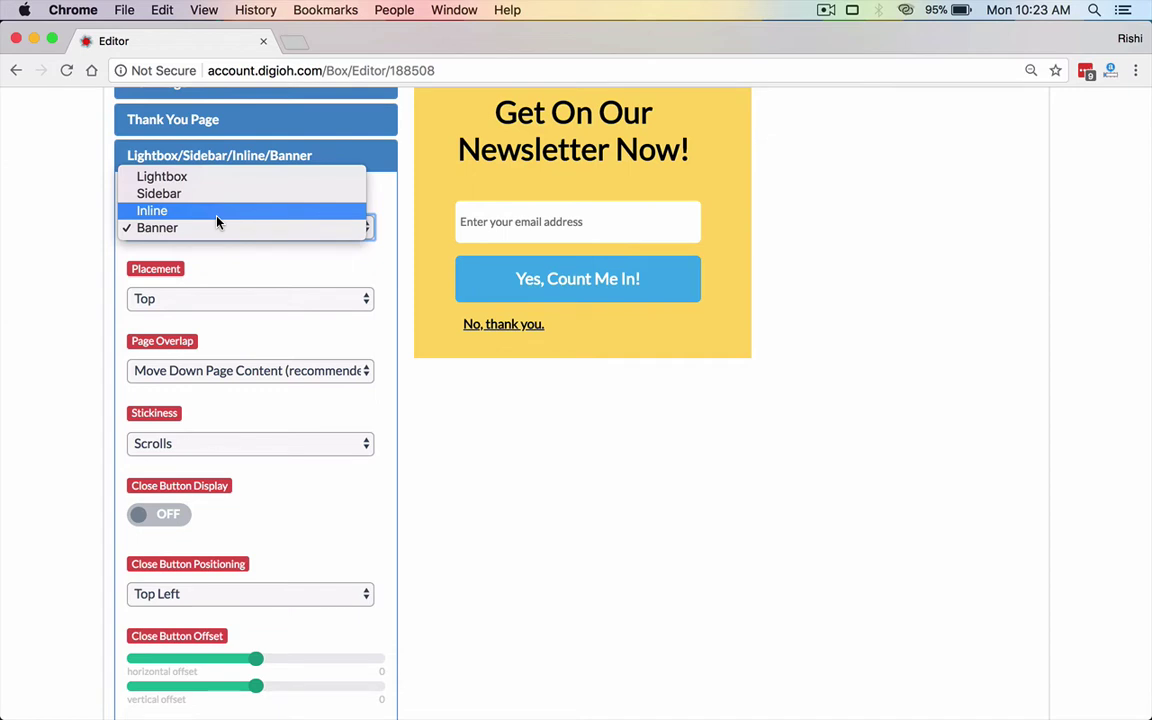
{"action": "left_click", "coordinate": [380, 535]}
- Open the box's display conditions for editing and add a first condition group
{"action": "scroll", "coordinate": [380, 535], "scroll_direction": "down", "scroll_amount": 5}
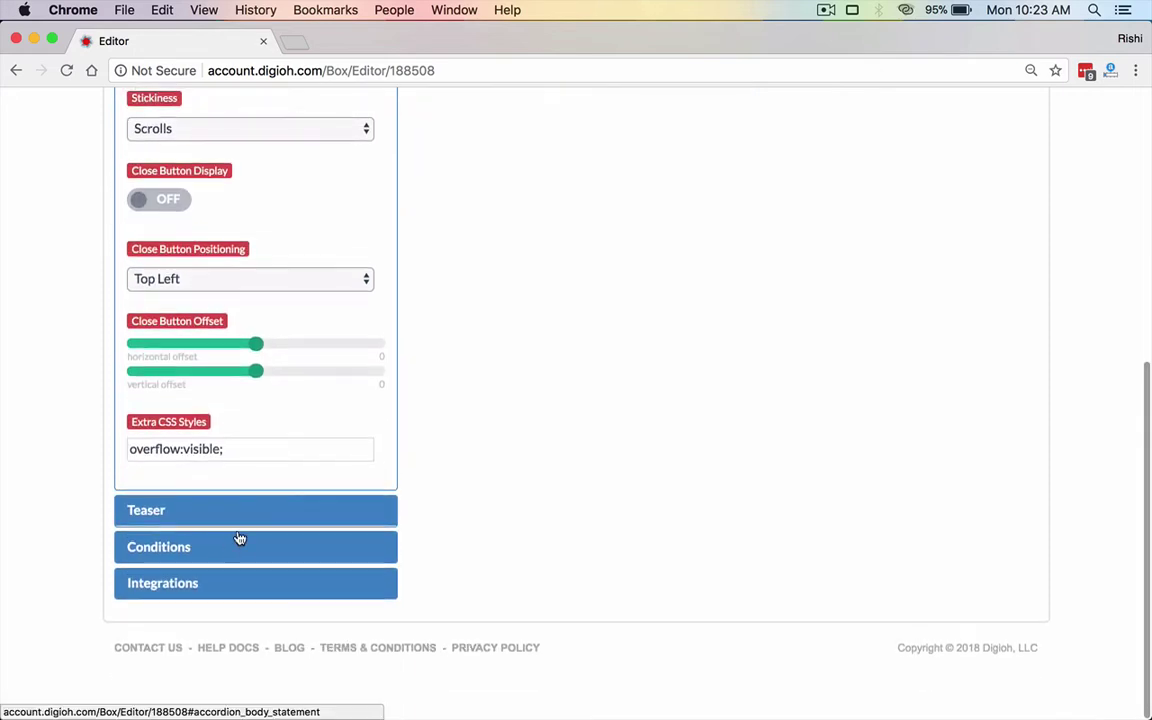
{"action": "left_click", "coordinate": [222, 548]}
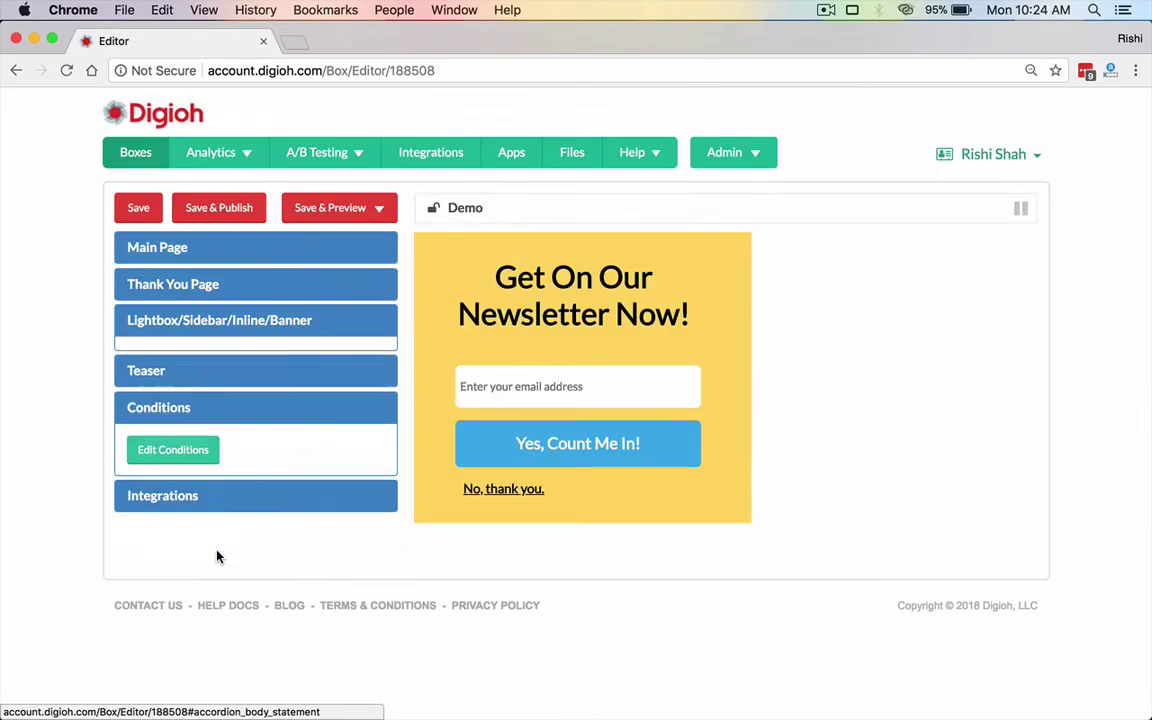
{"action": "left_click", "coordinate": [175, 437]}
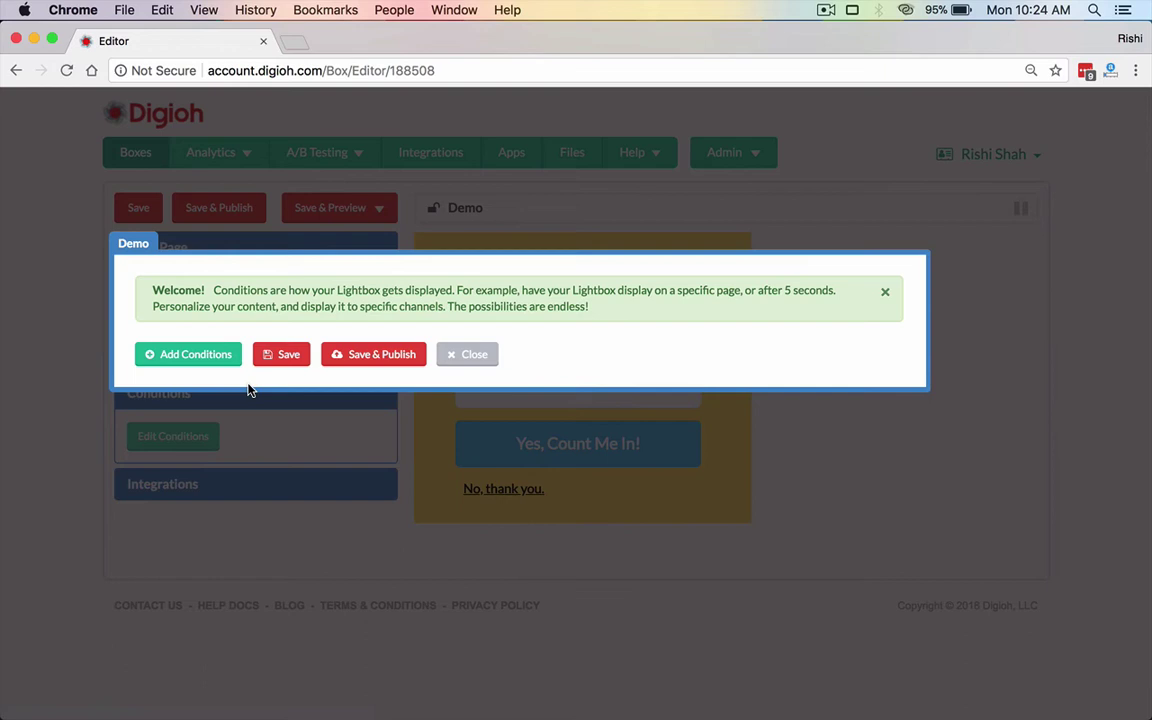
{"action": "left_click", "coordinate": [208, 360]}
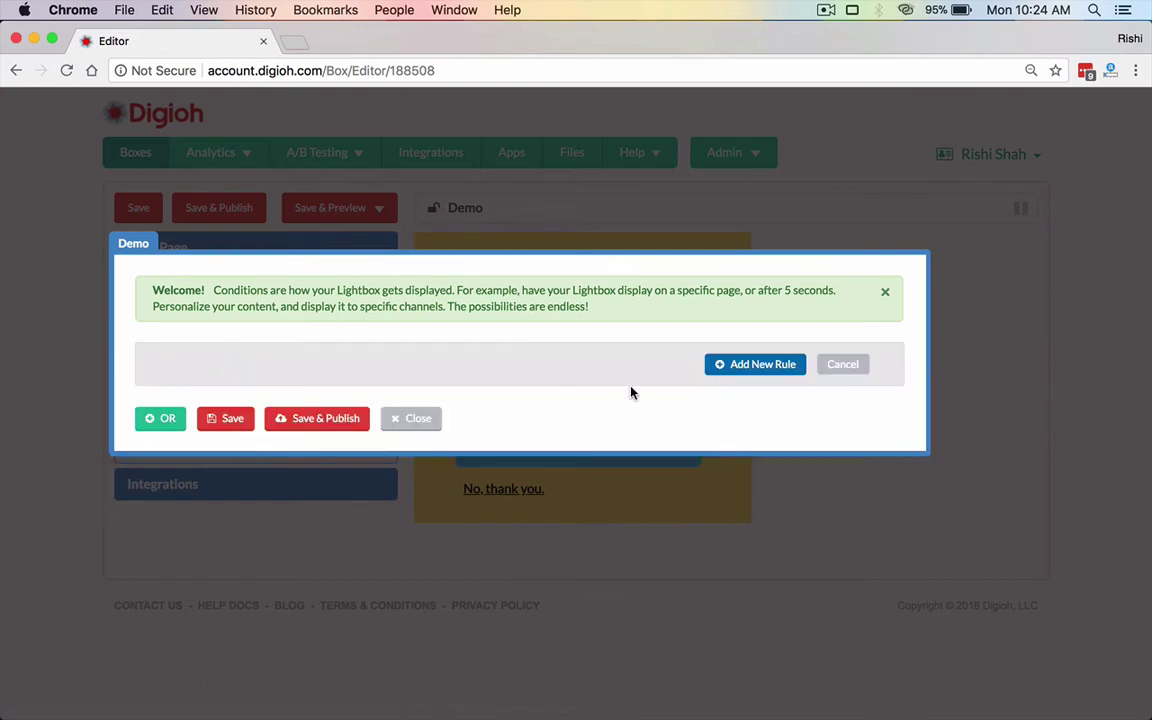
- Add a Display Until rule with the event set to This Lightbox form is submitted
{"action": "left_click", "coordinate": [777, 376]}
{"action": "left_click", "coordinate": [699, 364]}
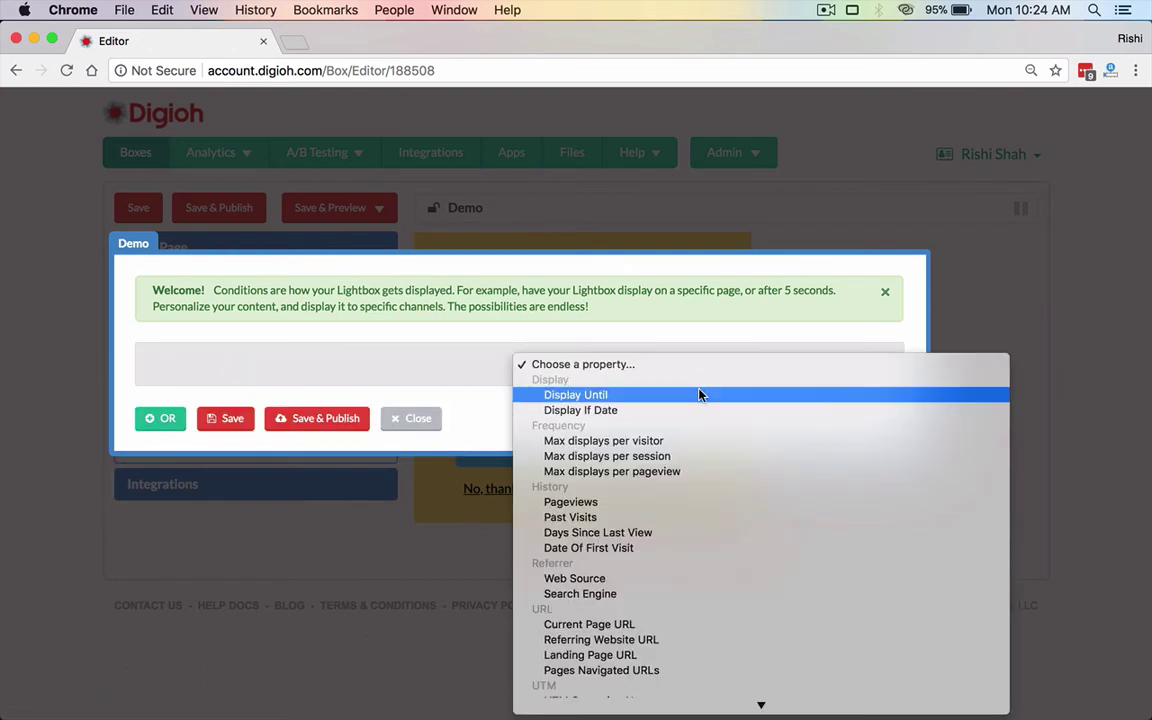
{"action": "left_click", "coordinate": [699, 395]}
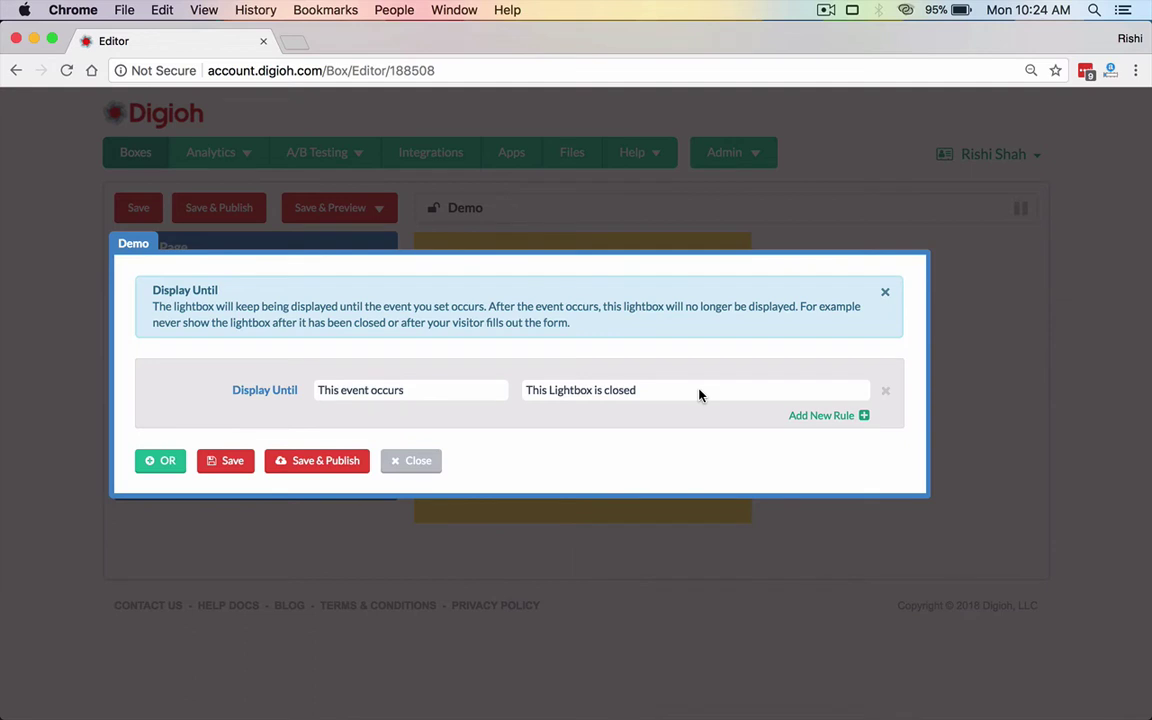
{"action": "left_click", "coordinate": [699, 392]}
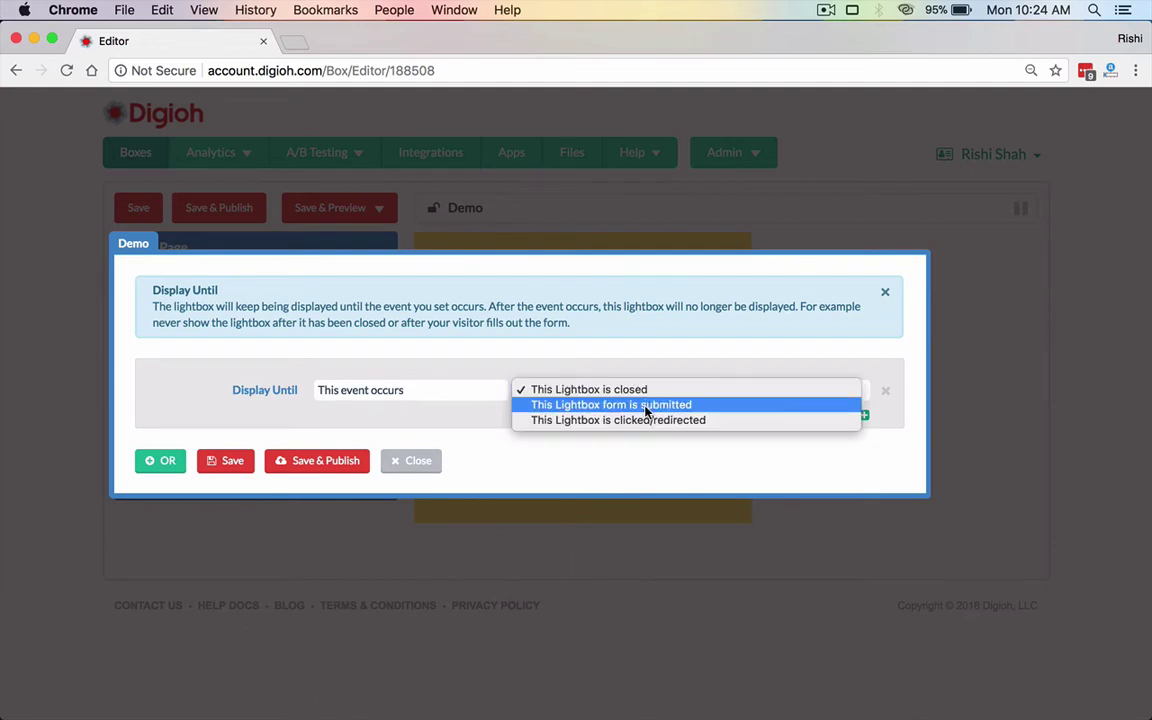
{"action": "left_click", "coordinate": [647, 404]}
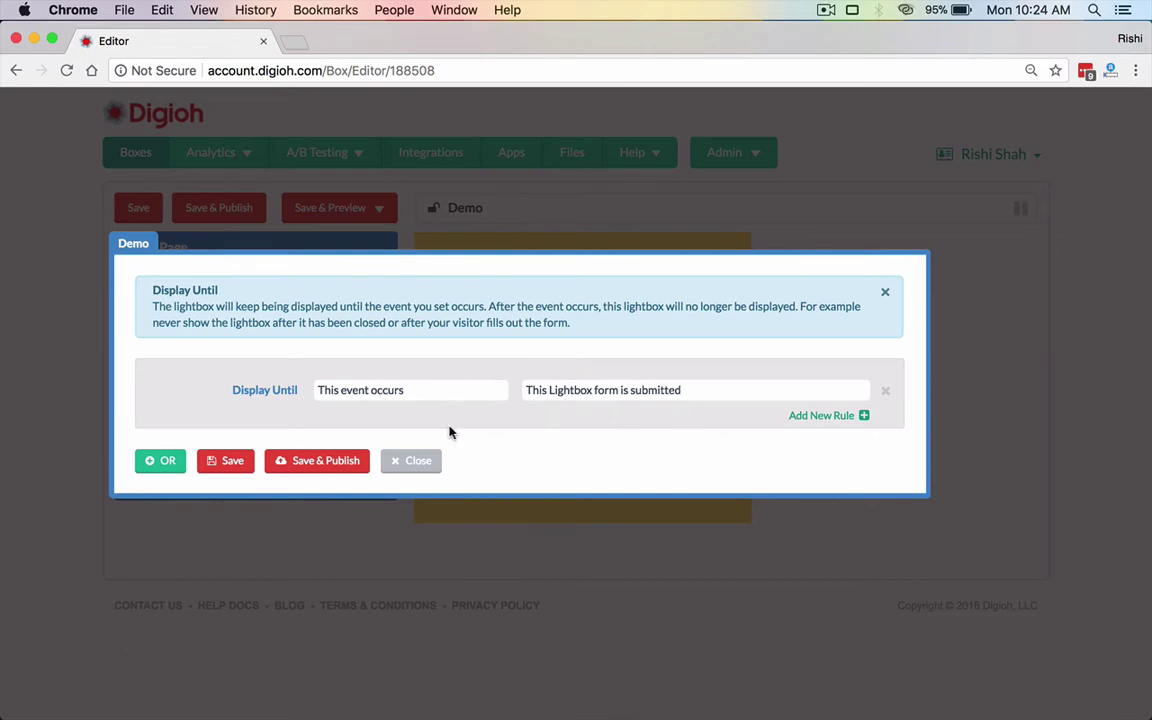
- Add a Max displays per session rule to the condition group, keeping it at Equals 1
{"action": "left_click", "coordinate": [830, 416]}
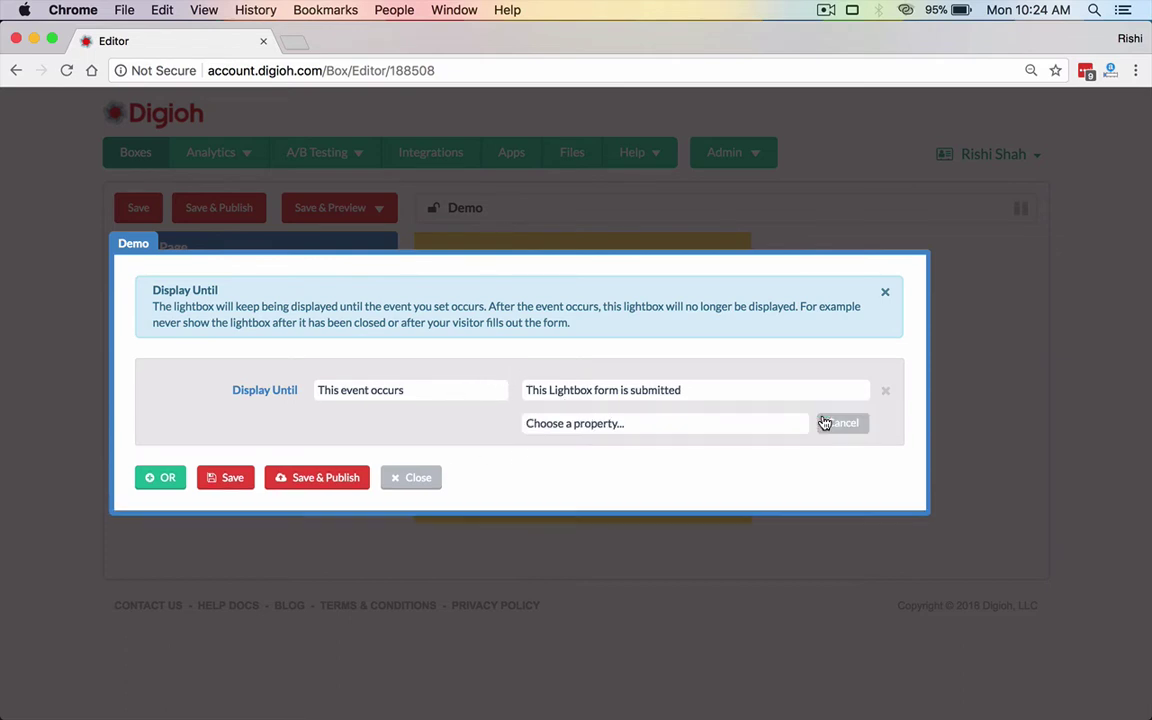
{"action": "left_click", "coordinate": [694, 425]}
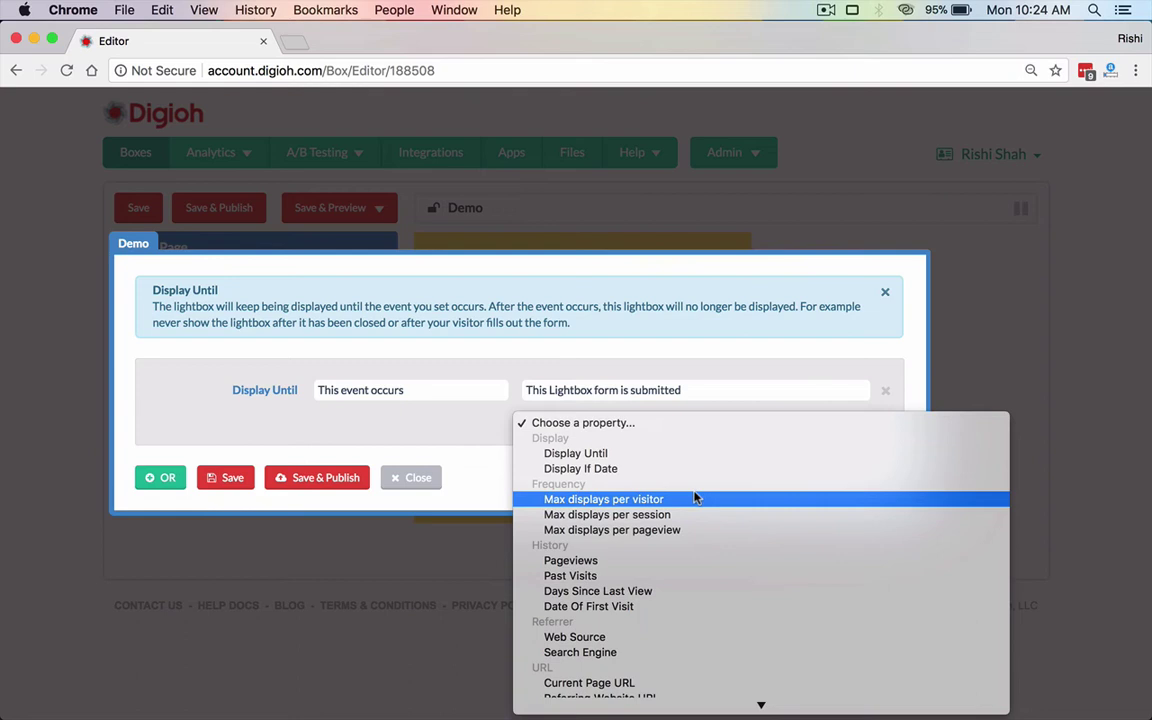
{"action": "left_click", "coordinate": [672, 515]}
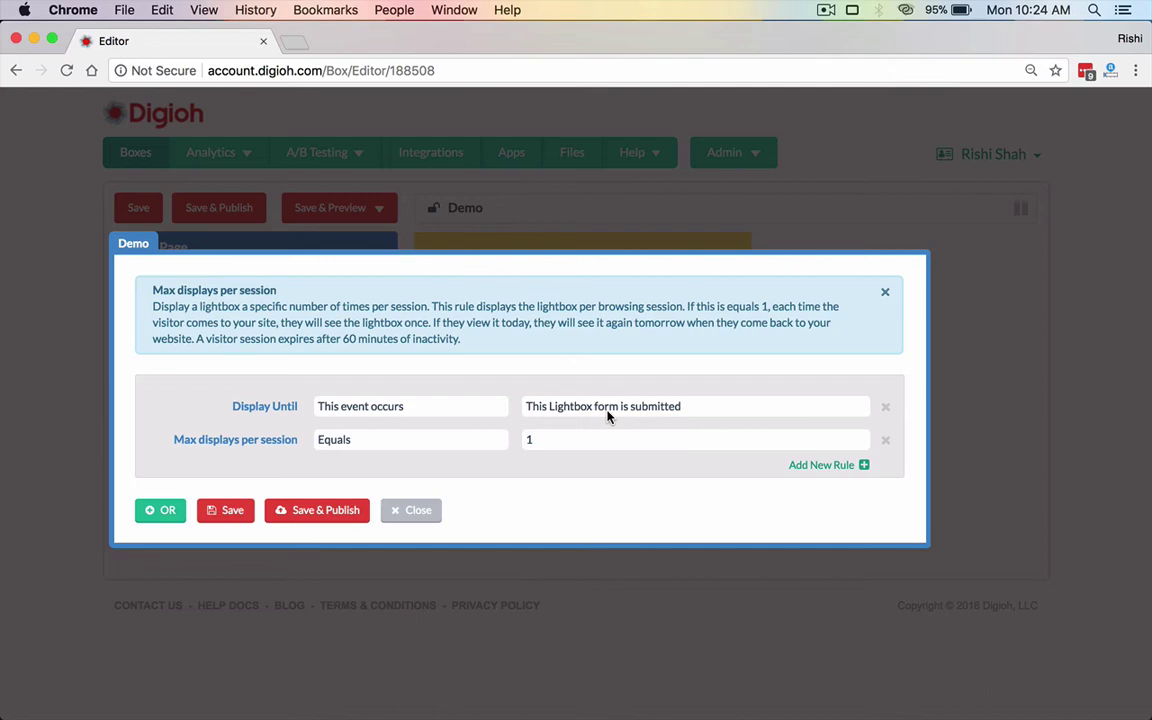
- Add a Country rule to the condition group, keeping it at Equals United States
{"action": "left_click", "coordinate": [812, 467]}
{"action": "left_click", "coordinate": [669, 477]}
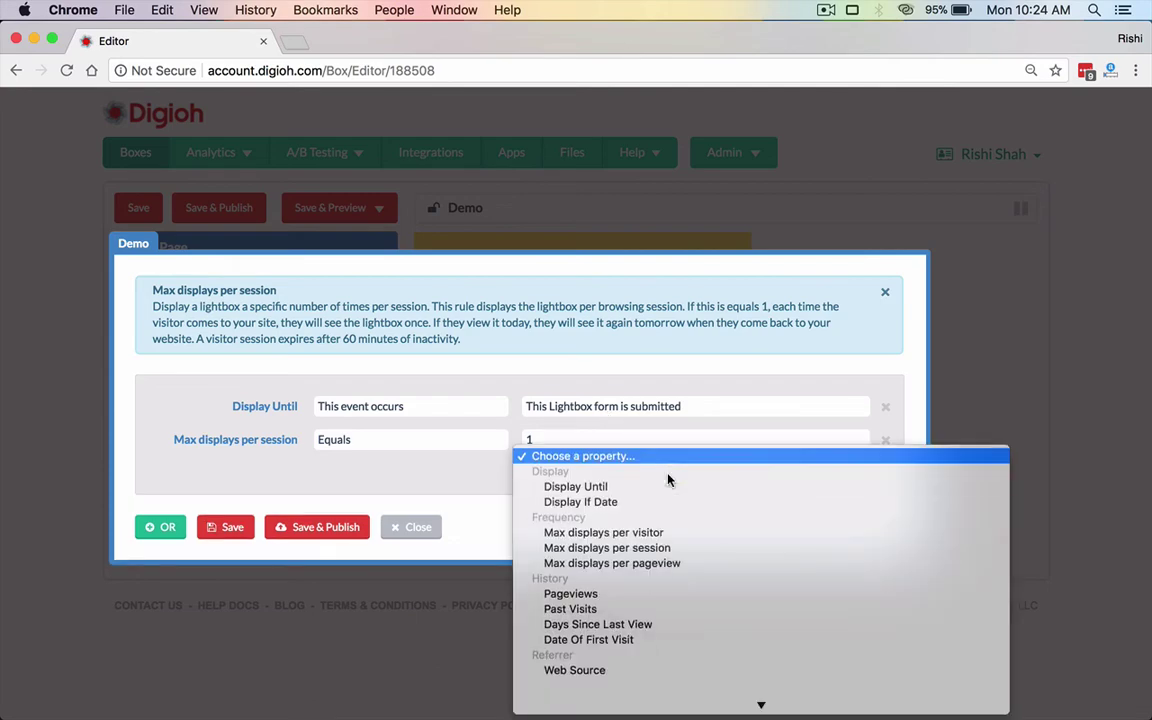
{"action": "scroll", "coordinate": [669, 480], "scroll_direction": "down", "scroll_amount": 10}
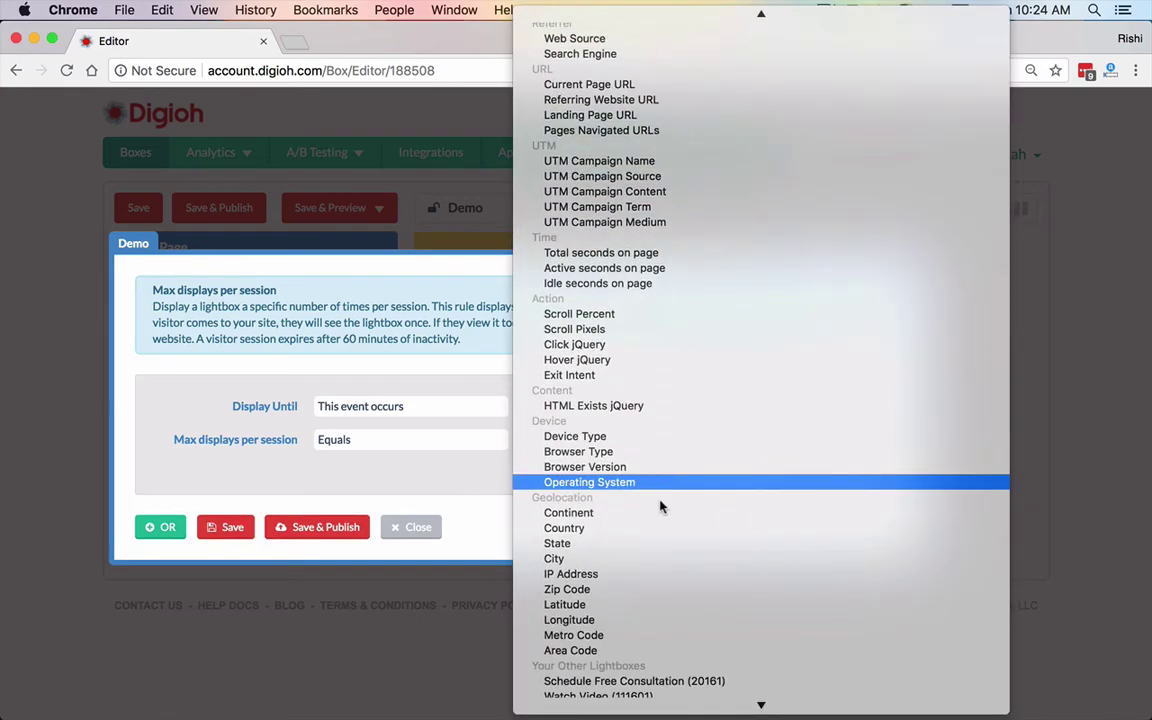
{"action": "left_click", "coordinate": [646, 527]}
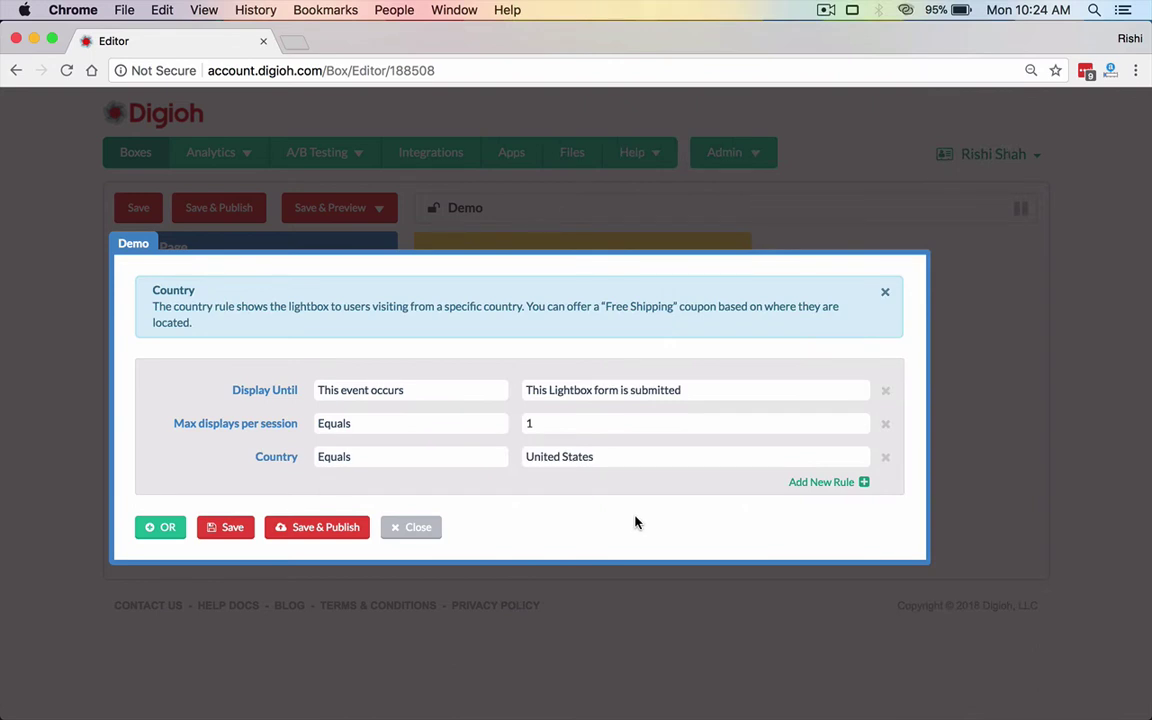
- Add a Past Visits rule to the condition group and set it to Less than 1
{"action": "left_click", "coordinate": [820, 482]}
{"action": "left_click", "coordinate": [686, 490]}
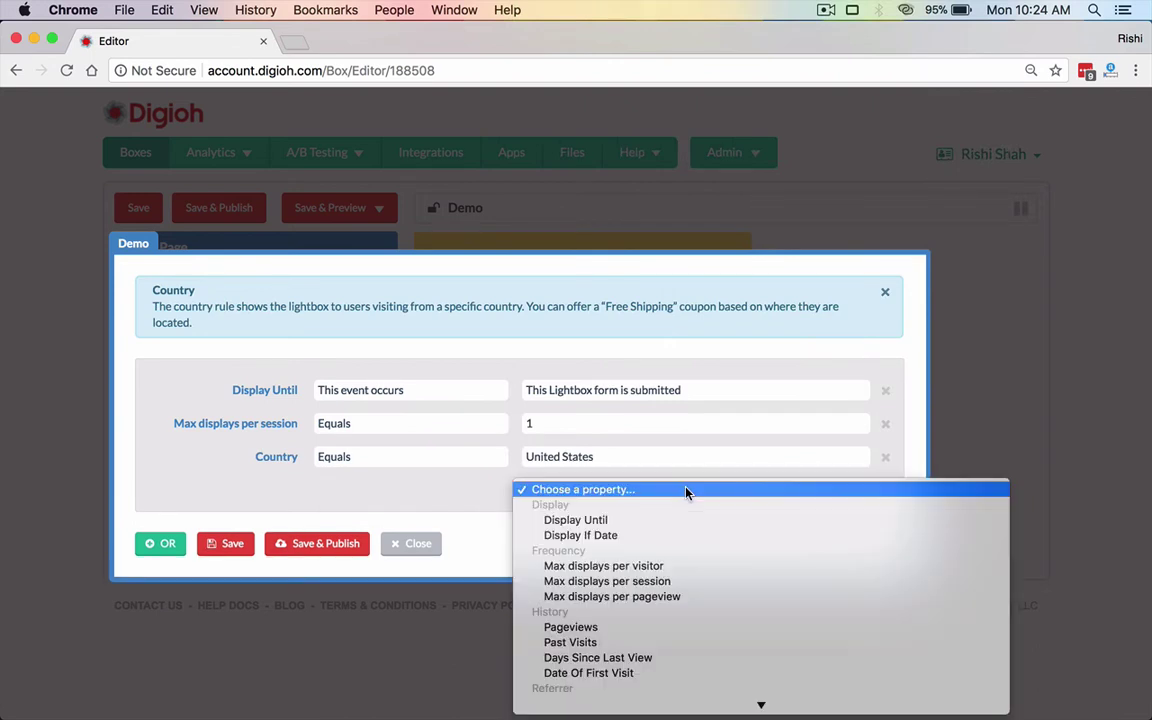
{"action": "scroll", "coordinate": [686, 491], "scroll_direction": "down", "scroll_amount": 5}
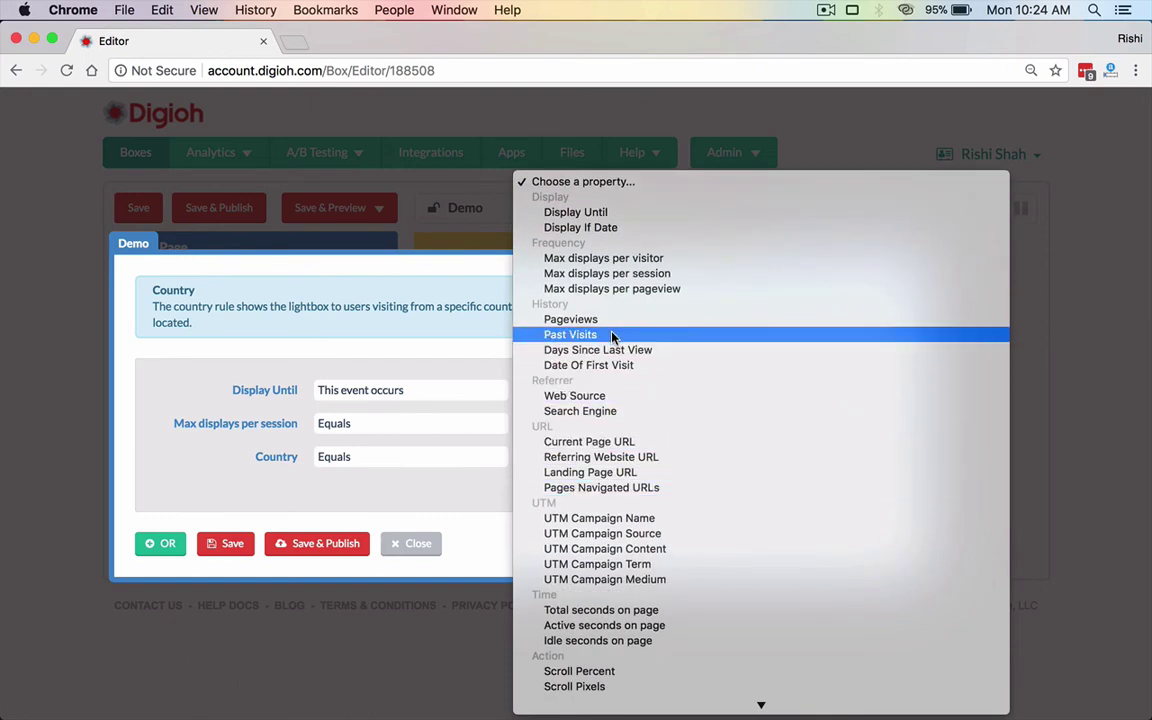
{"action": "left_click", "coordinate": [612, 335]}
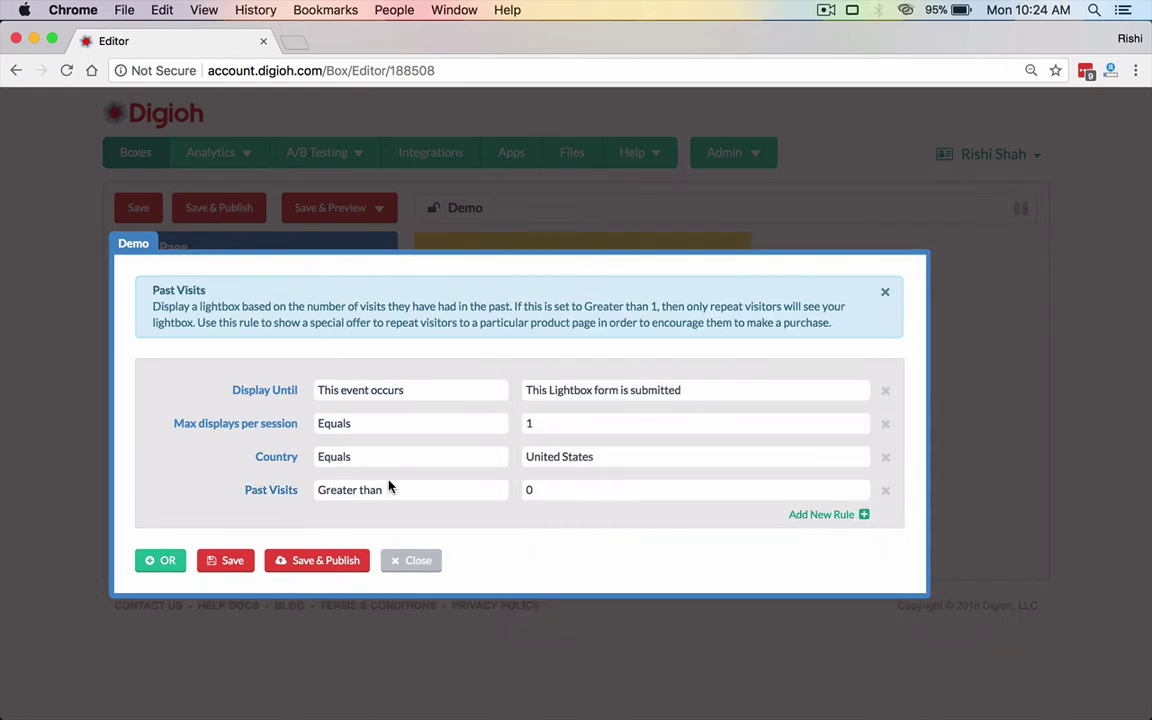
{"action": "left_click", "coordinate": [389, 487]}
{"action": "left_click", "coordinate": [389, 507]}
{"action": "left_click", "coordinate": [541, 497]}
{"action": "left_click", "coordinate": [544, 510]}
- Remove the Max displays per session and Past Visits rules from the condition group
{"action": "left_click", "coordinate": [885, 424]}
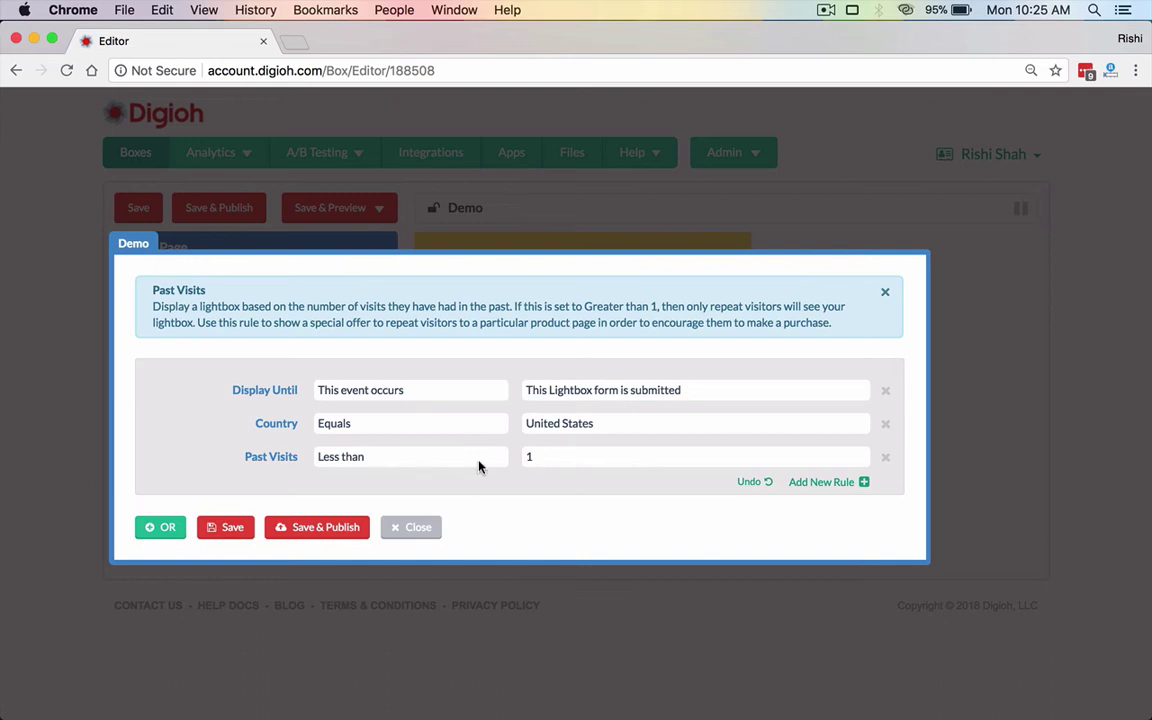
{"action": "left_click", "coordinate": [885, 457]}
- Add a Max displays per session rule after the Country rule, keeping it at Equals 1
{"action": "left_click", "coordinate": [815, 450]}
{"action": "left_click", "coordinate": [684, 460]}
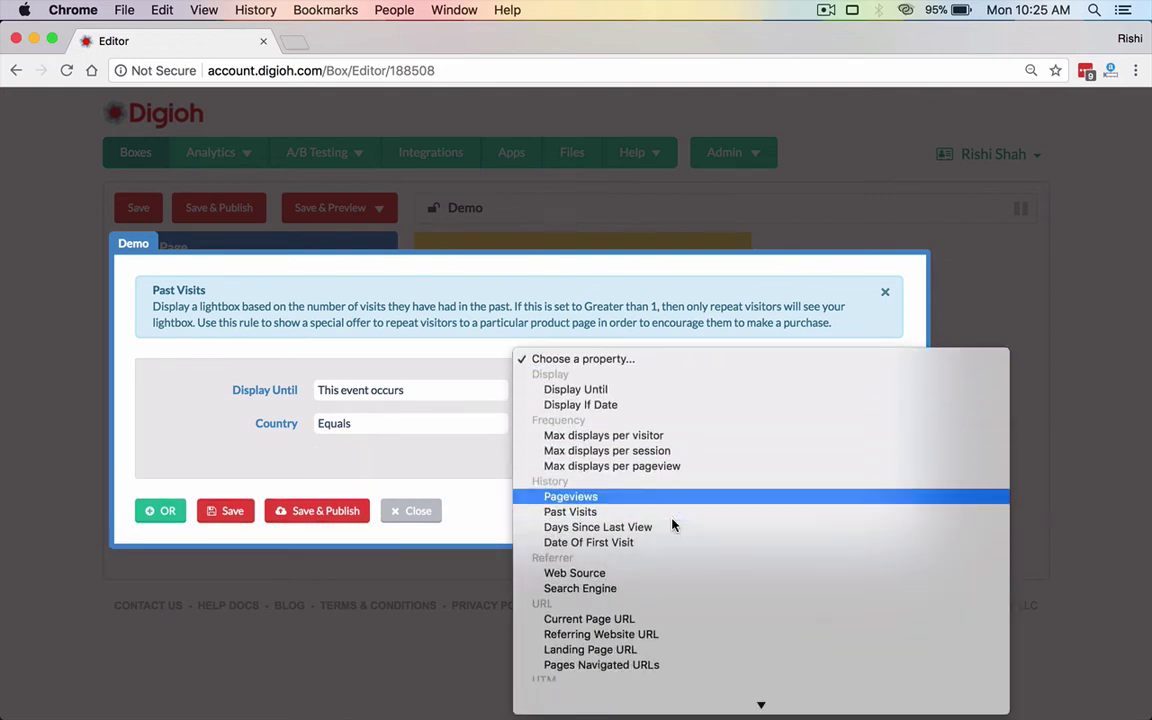
{"action": "left_click", "coordinate": [640, 450]}
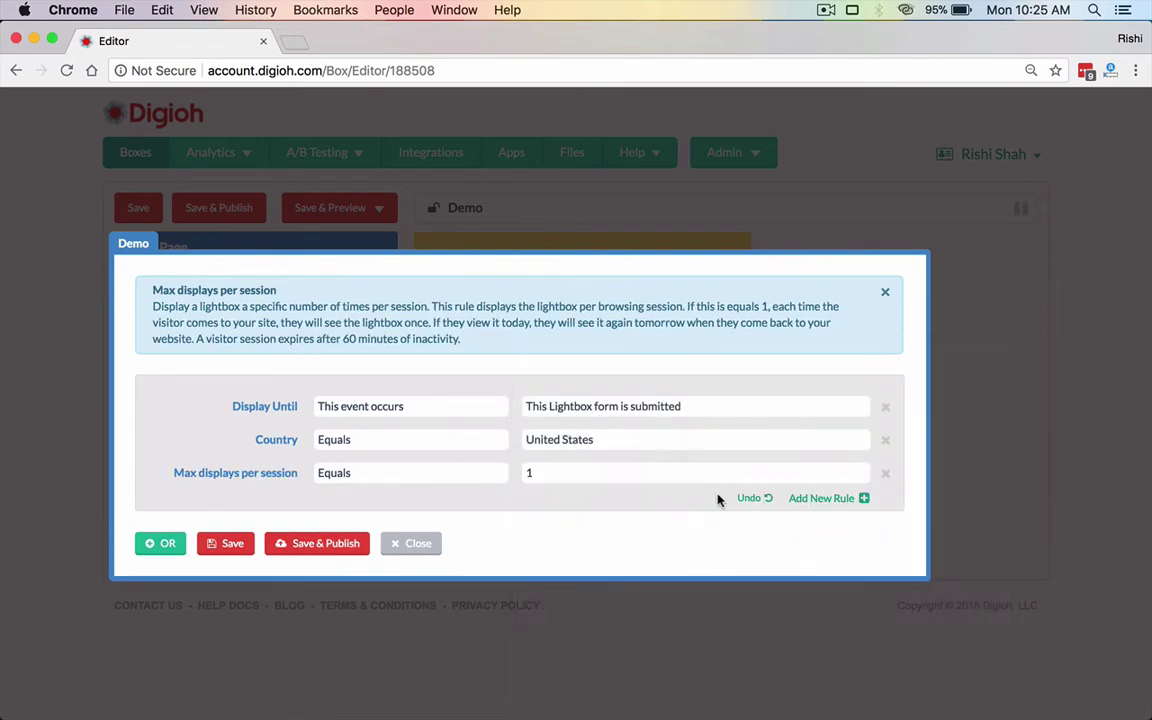
- Add an Exit Intent rule to the condition group, keeping its event as Mouse exits window top
{"action": "left_click", "coordinate": [815, 498]}
{"action": "left_click", "coordinate": [715, 509]}
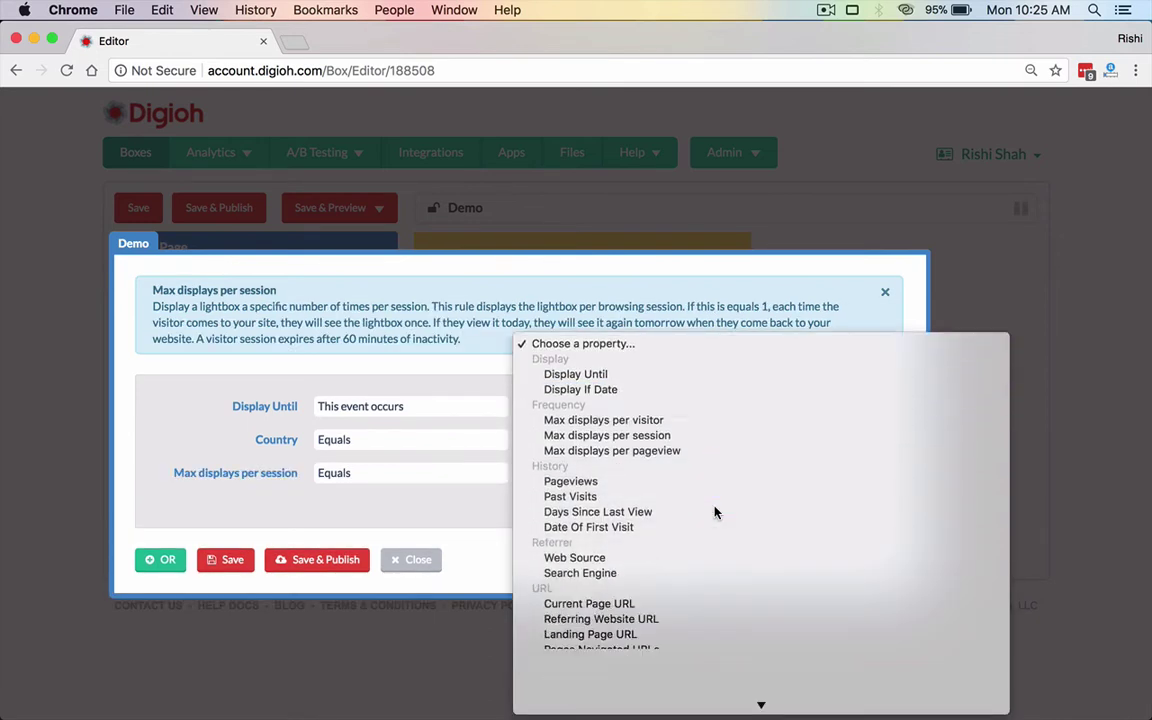
{"action": "scroll", "coordinate": [715, 512], "scroll_direction": "down", "scroll_amount": 5}
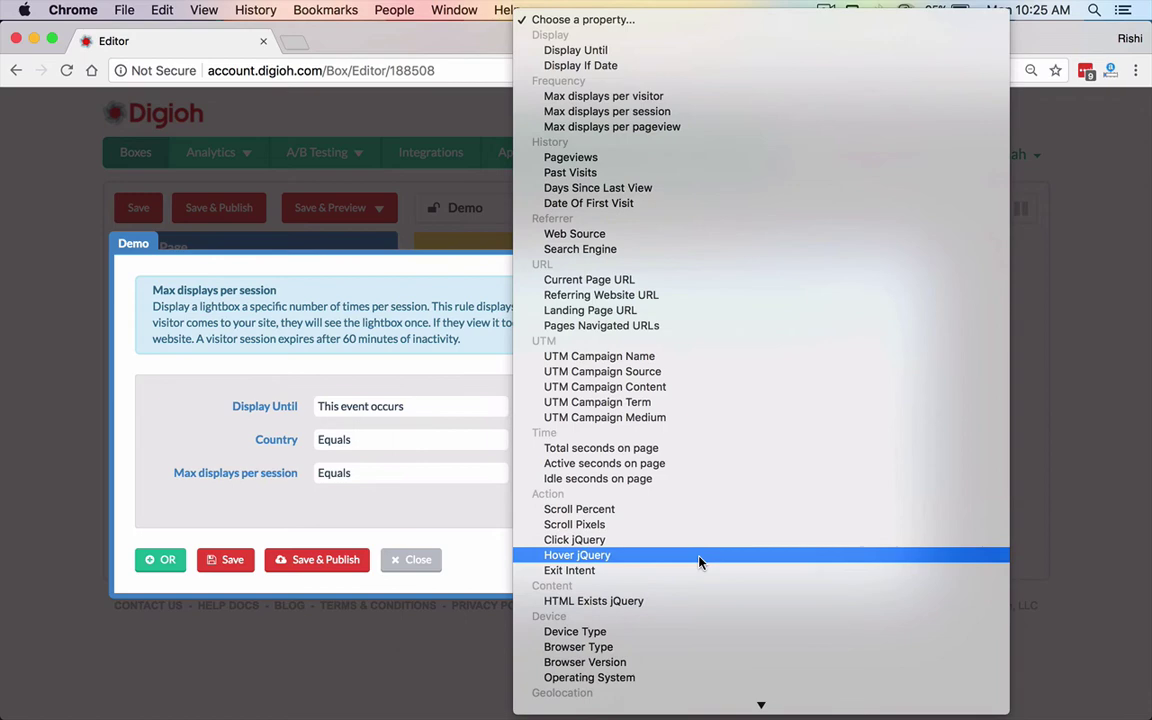
{"action": "left_click", "coordinate": [702, 570]}
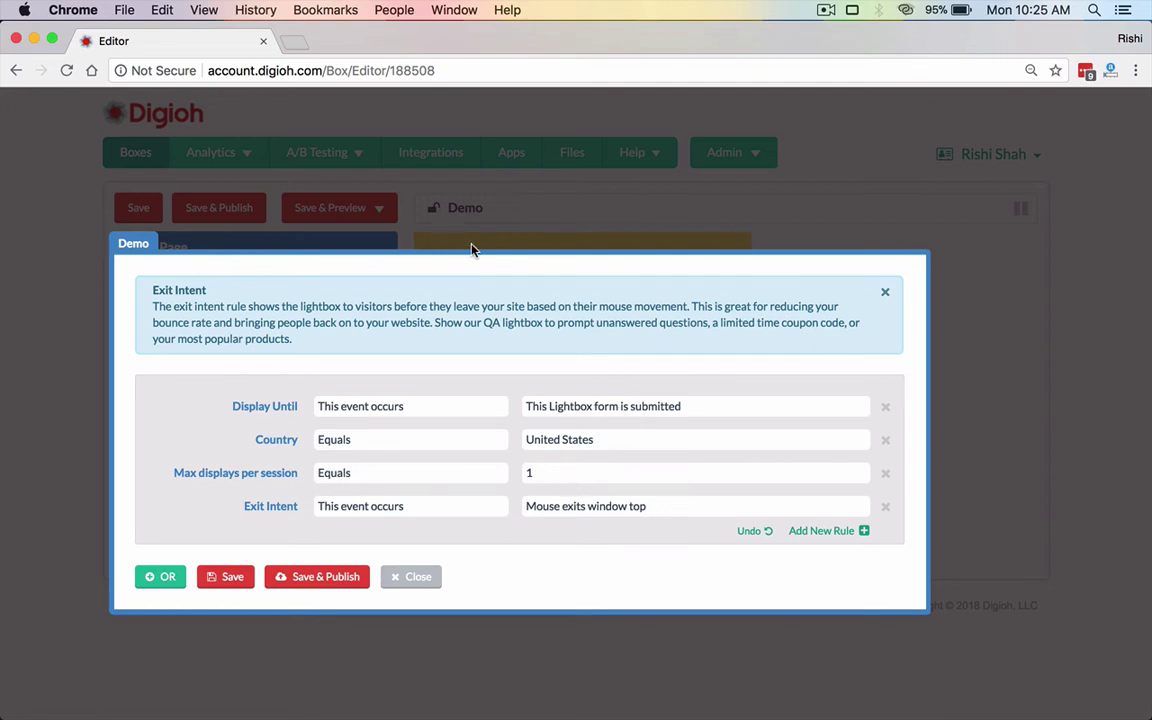
- Add a Current Page URL rule to the condition group and set it to Contains /cart/
{"action": "left_click", "coordinate": [830, 533]}
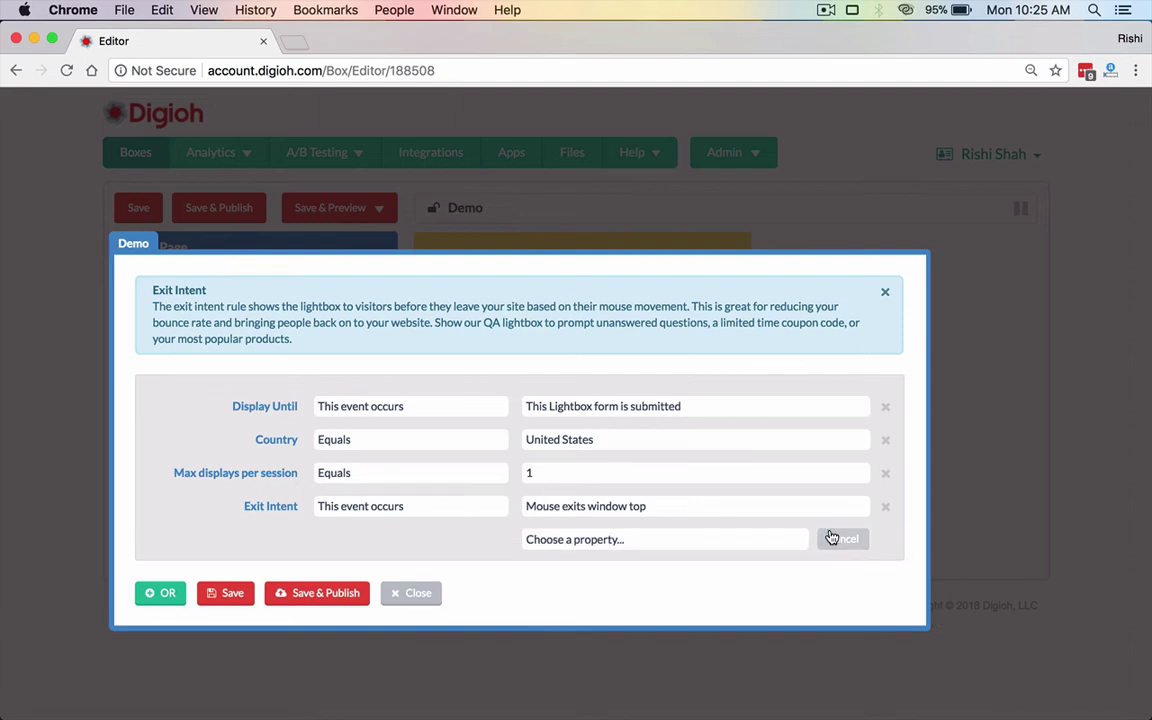
{"action": "left_click", "coordinate": [735, 544]}
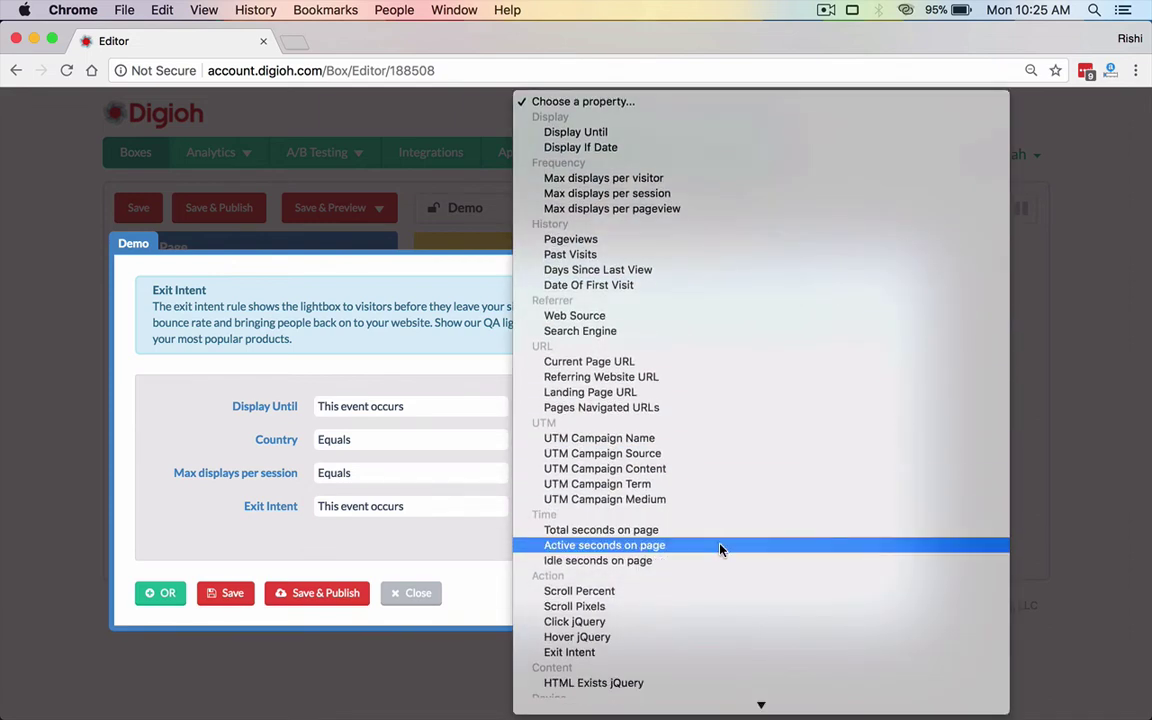
{"action": "left_click", "coordinate": [635, 362]}
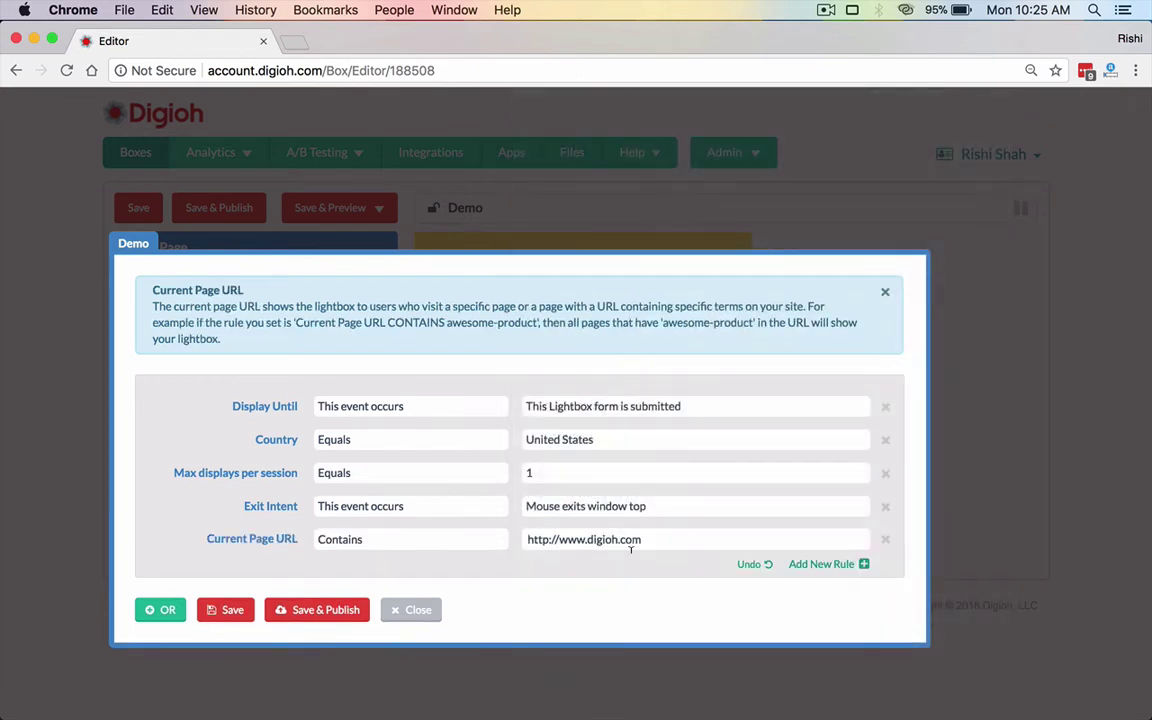
{"action": "left_click", "coordinate": [589, 540]}
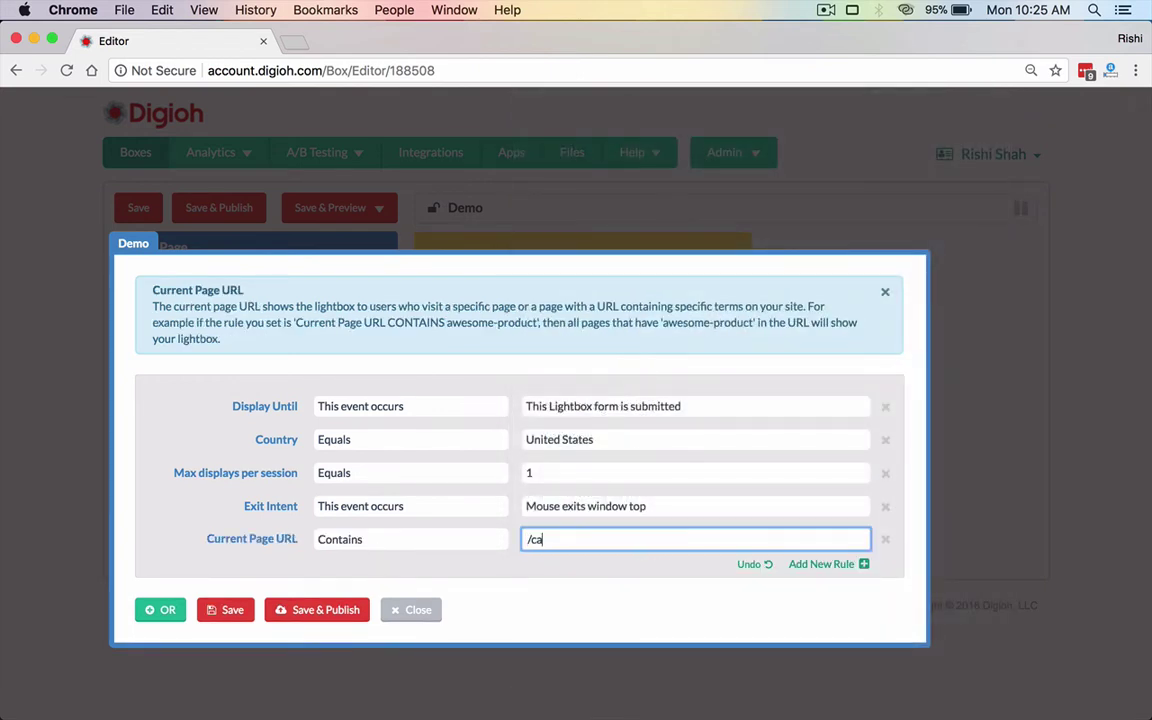
{"action": "type", "text": "rt/"}
- Change the Current Page URL rule's value to /checkout
{"action": "key", "text": "BackSpace"}
{"action": "key", "text": "BackSpace"}
{"action": "key", "text": "BackSpace"}
{"action": "key", "text": "BackSpace"}
{"action": "key", "text": "BackSpace"}
{"action": "type", "text": "checkout"}
- Add a Pages Navigated URLs rule to the condition group and set it to Does NOT contain thank-you
{"action": "left_click", "coordinate": [823, 566]}
{"action": "left_click", "coordinate": [684, 574]}
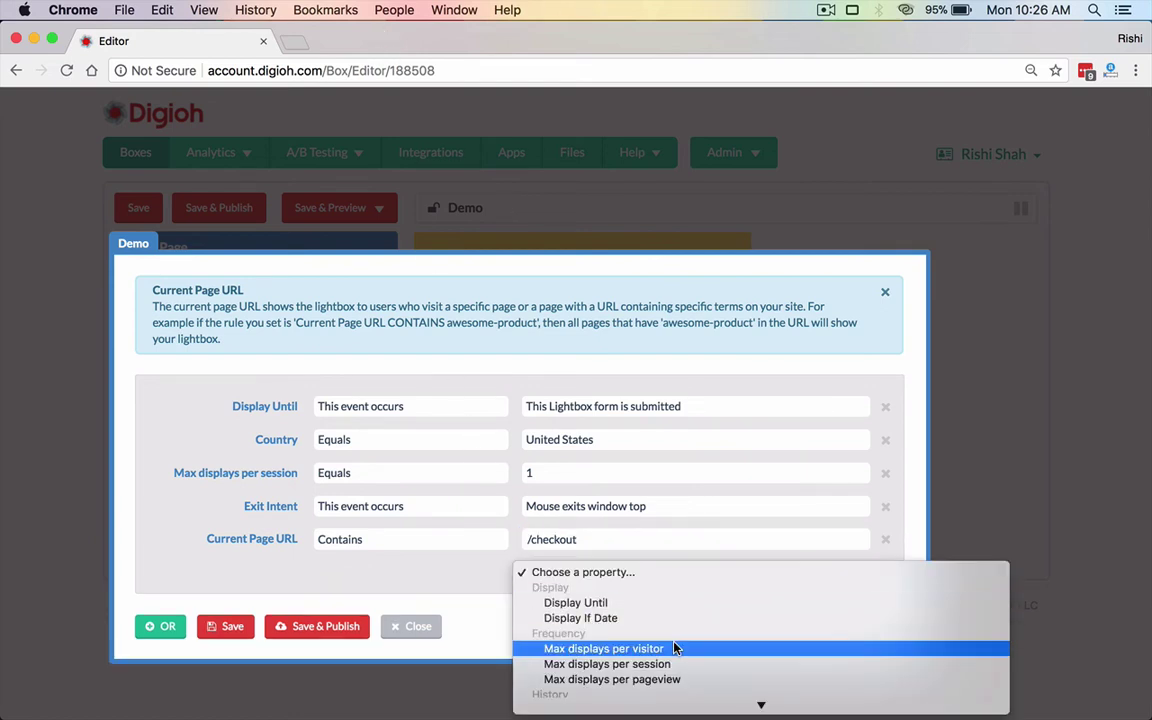
{"action": "scroll", "coordinate": [674, 645], "scroll_direction": "down", "scroll_amount": 4}
{"action": "scroll", "coordinate": [674, 648], "scroll_direction": "down", "scroll_amount": 4}
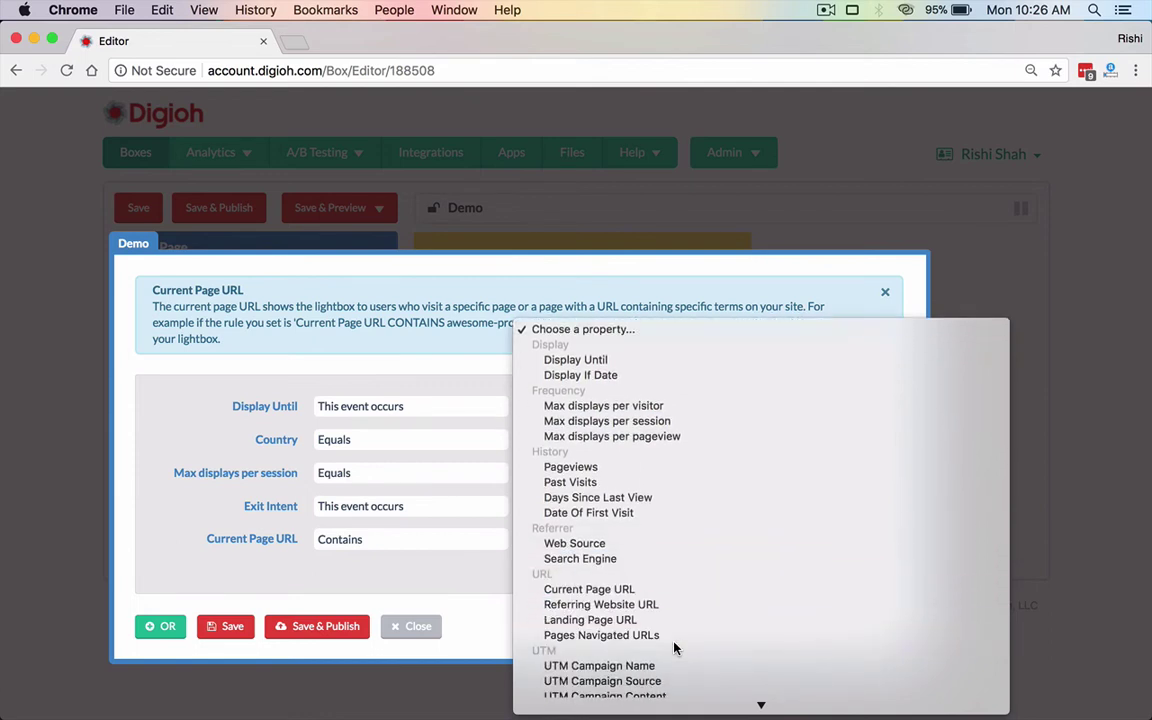
{"action": "left_click", "coordinate": [650, 605]}
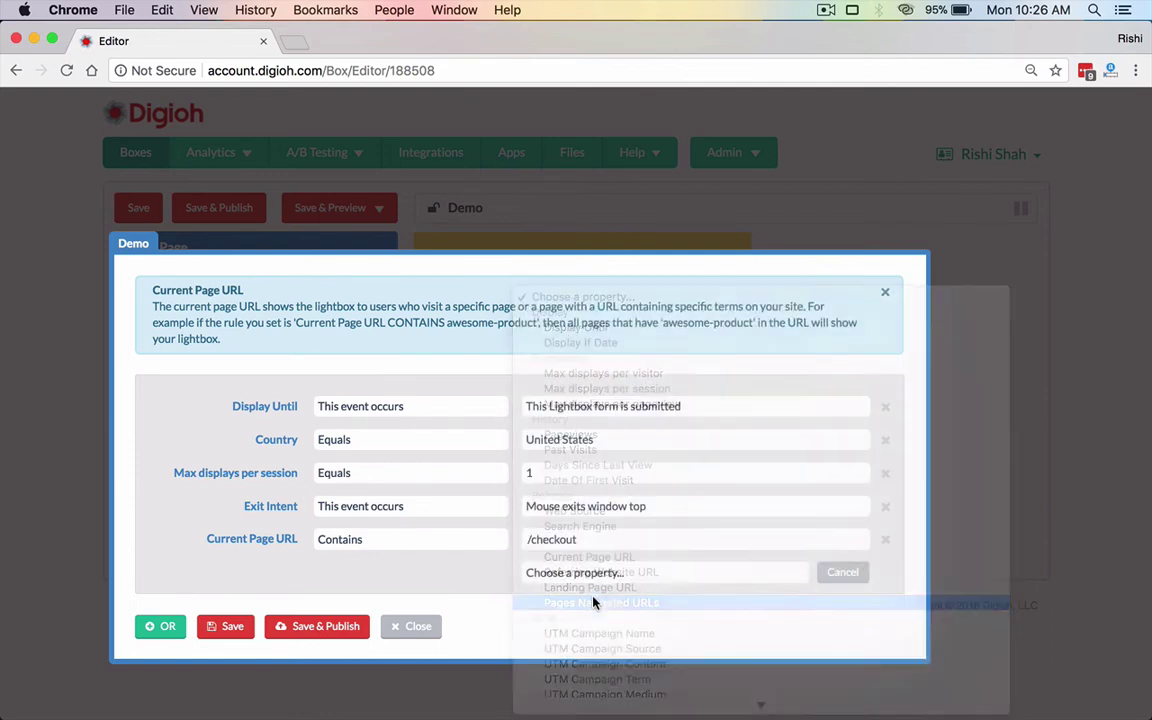
{"action": "left_click", "coordinate": [471, 574]}
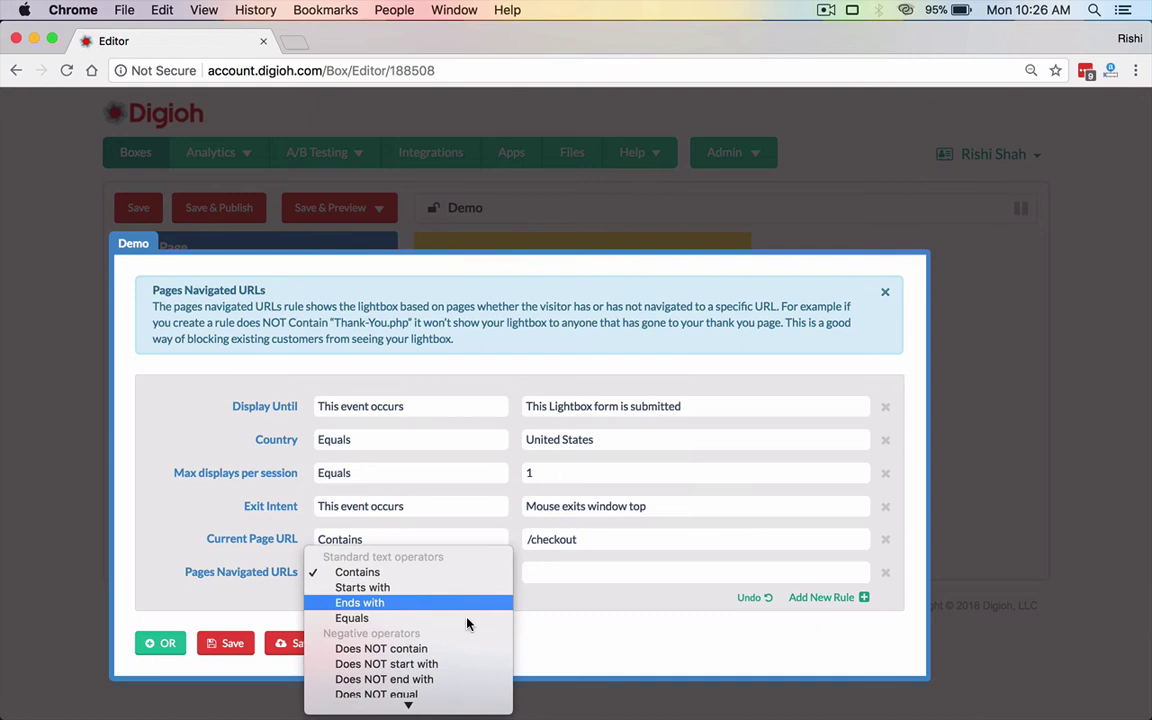
{"action": "left_click", "coordinate": [465, 648]}
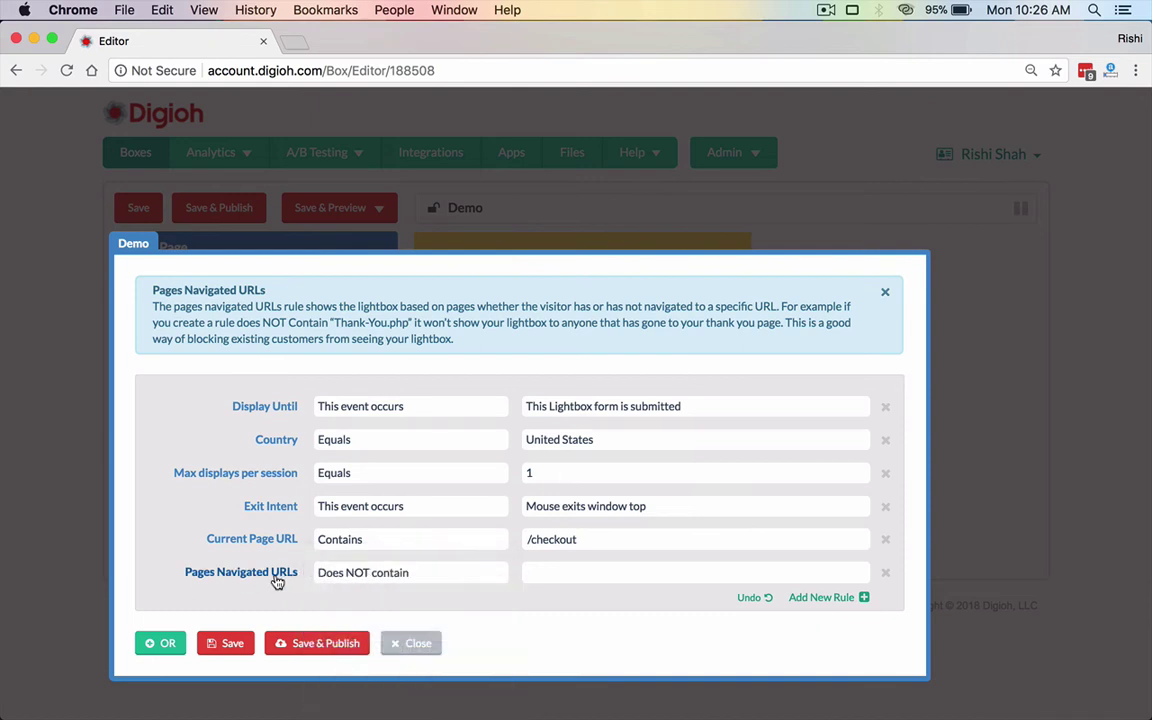
{"action": "left_click", "coordinate": [594, 568]}
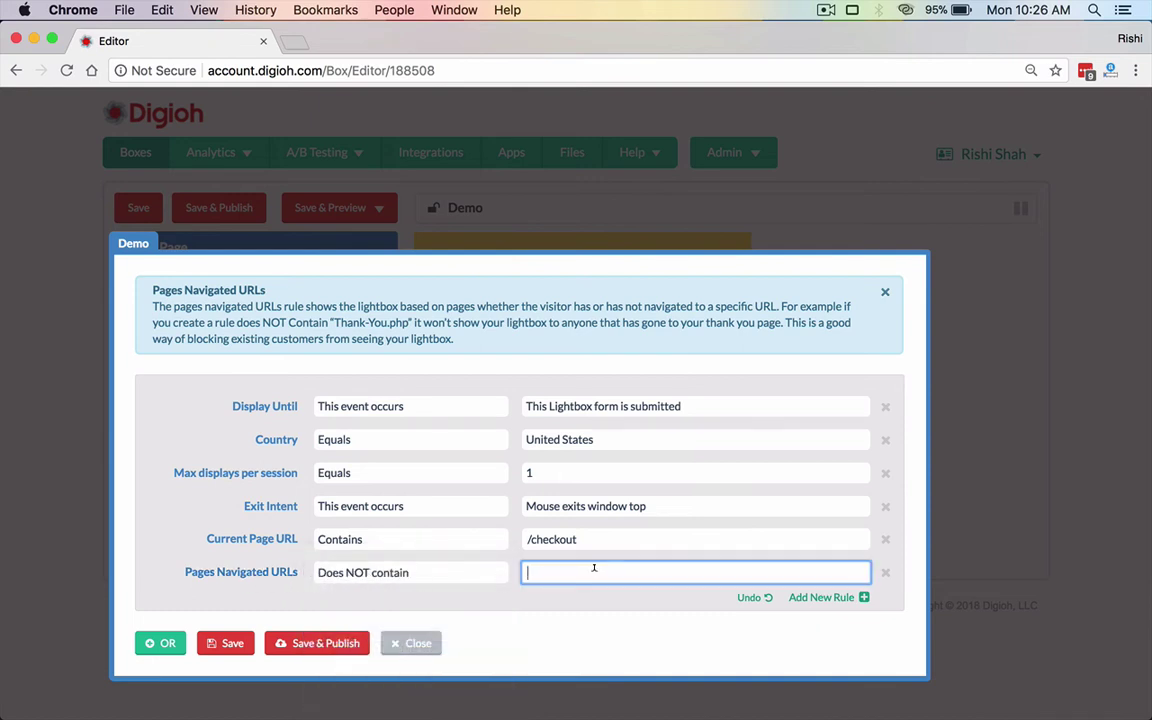
{"action": "type", "text": "/thank-you"}
{"action": "key", "text": "Home"}
{"action": "key", "text": "Delete"}
- Remove the Exit Intent, Current Page URL and Pages Navigated URLs rules from the condition group
{"action": "left_click", "coordinate": [887, 512]}
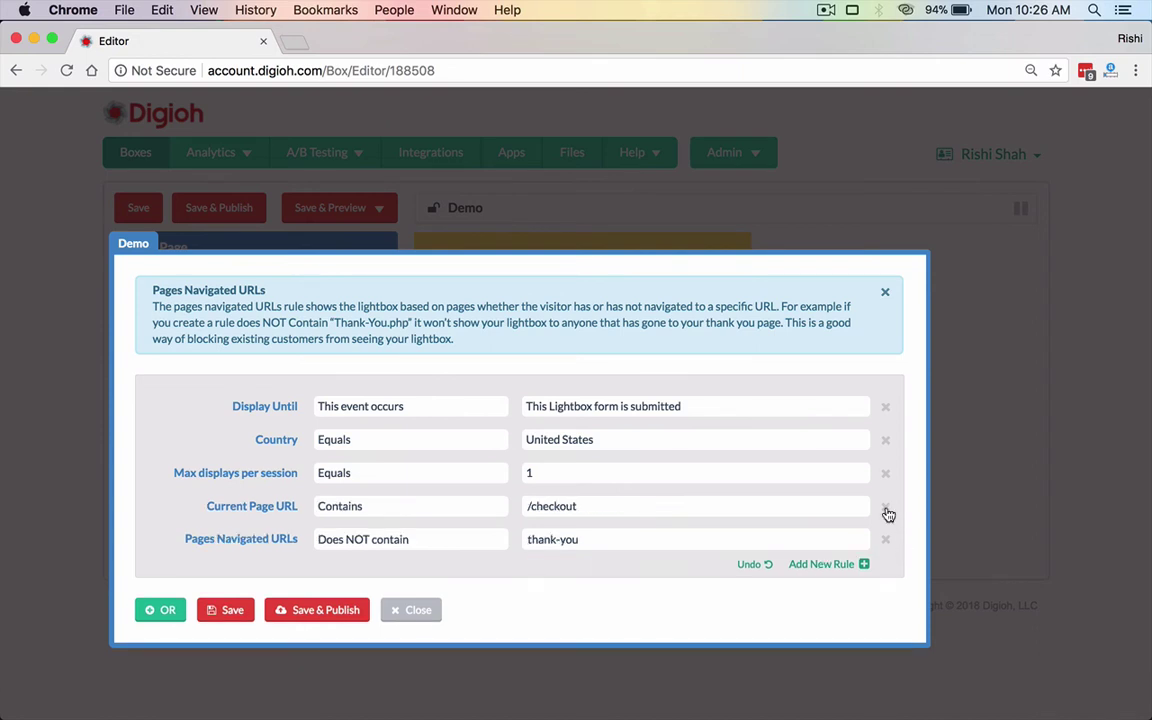
{"action": "left_click", "coordinate": [885, 510]}
{"action": "left_click", "coordinate": [885, 510]}
- Add a Current Page URL rule to the condition group and set it to Contains /lifestyle/
{"action": "left_click", "coordinate": [830, 499]}
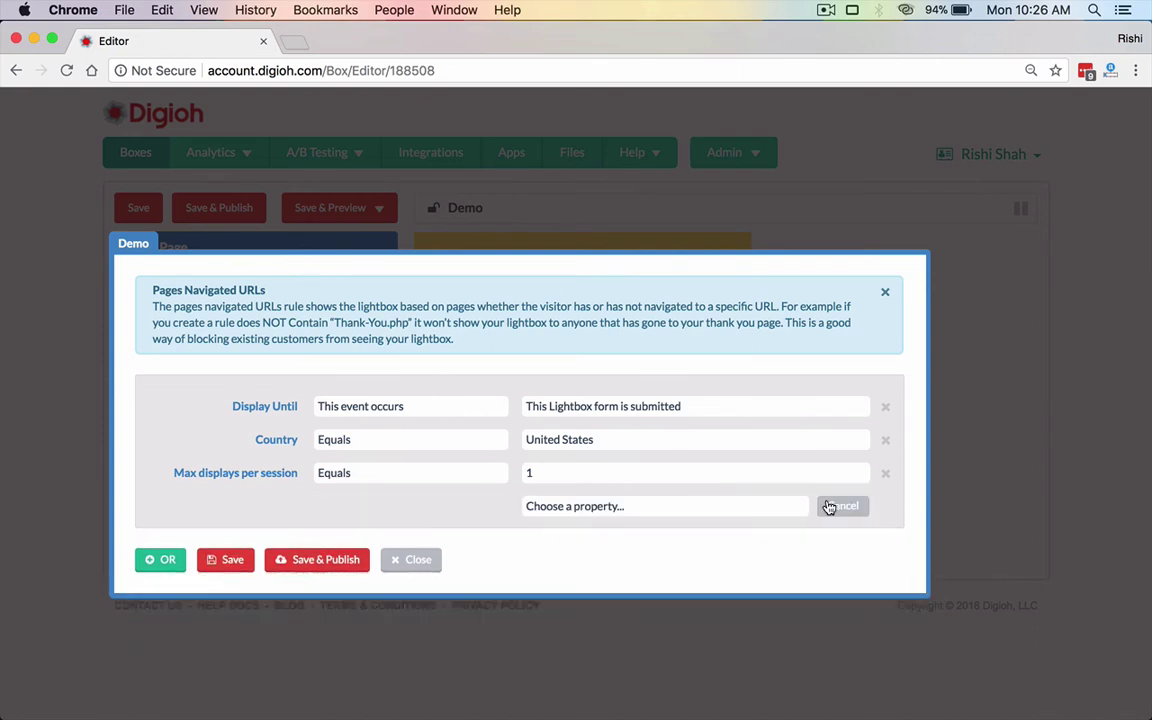
{"action": "left_click", "coordinate": [672, 512]}
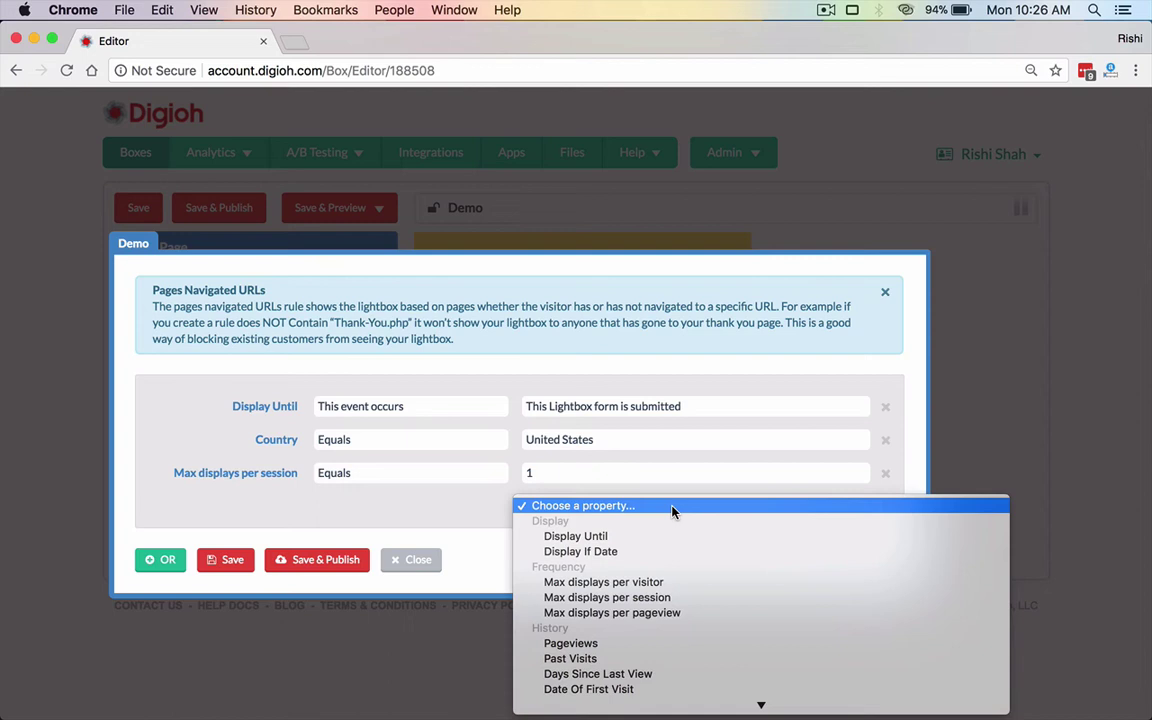
{"action": "scroll", "coordinate": [600, 592], "scroll_direction": "down", "scroll_amount": 2}
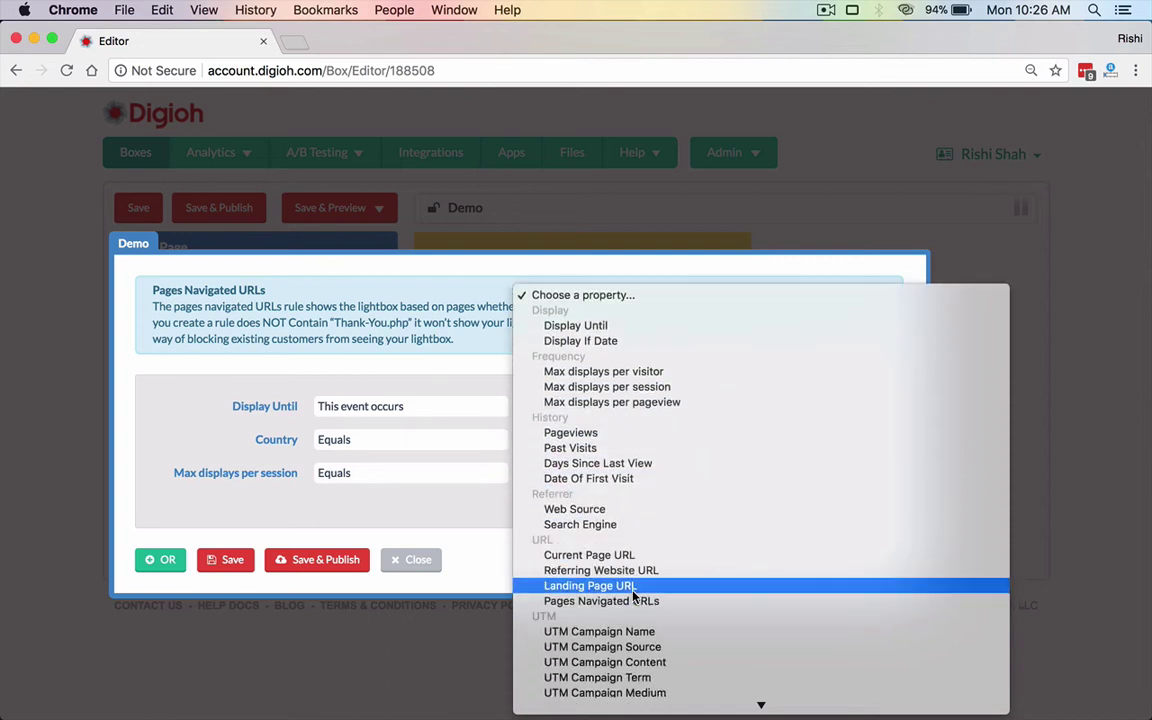
{"action": "left_click", "coordinate": [558, 548]}
{"action": "left_click", "coordinate": [592, 505]}
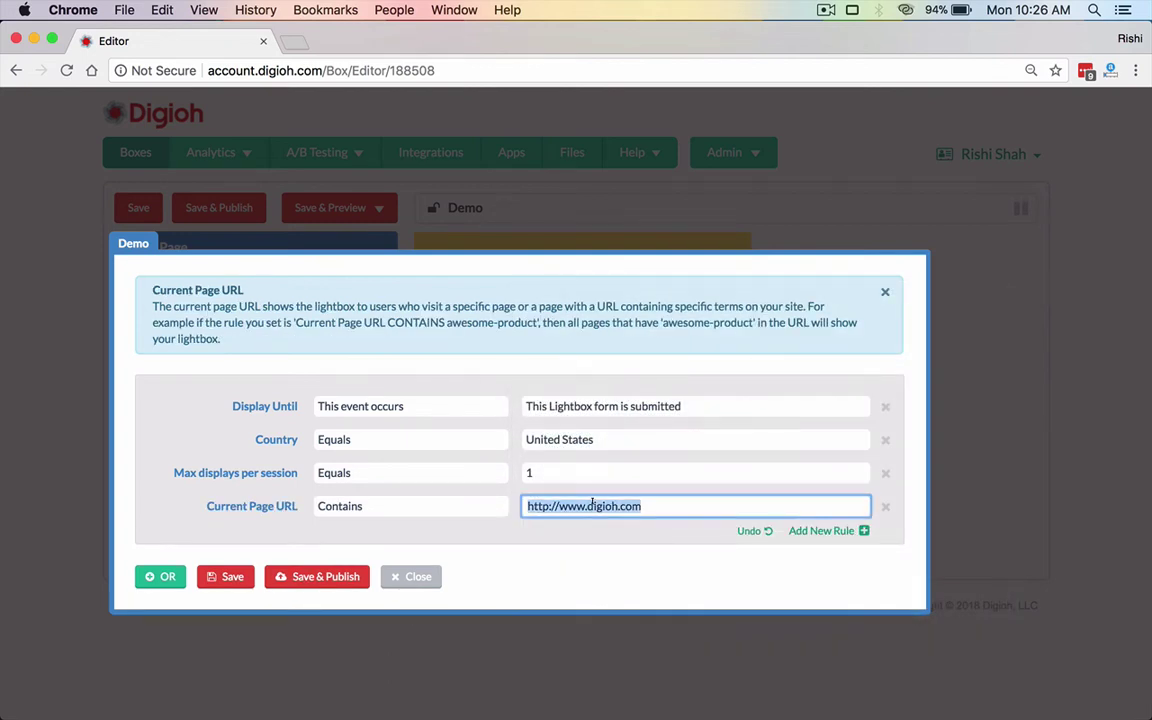
{"action": "type", "text": "/life"}
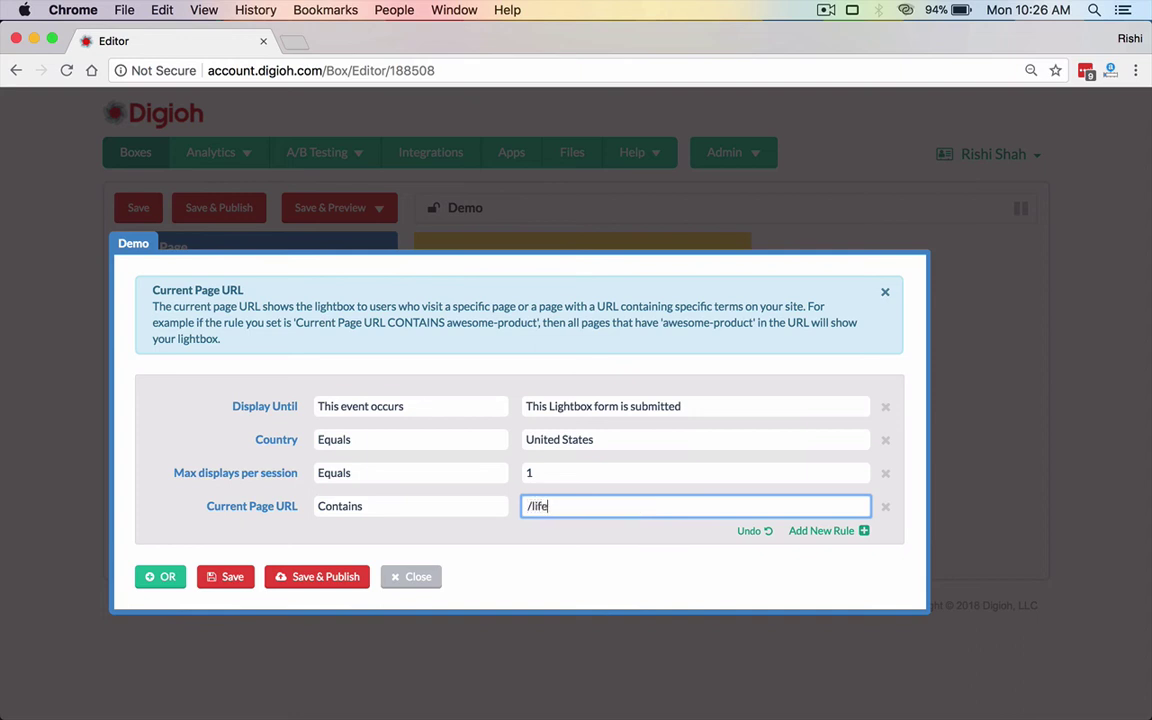
{"action": "type", "text": "style/"}
{"action": "left_click_drag", "start_coordinate": [527, 505], "coordinate": [600, 498]}
{"action": "left_click", "coordinate": [586, 528]}
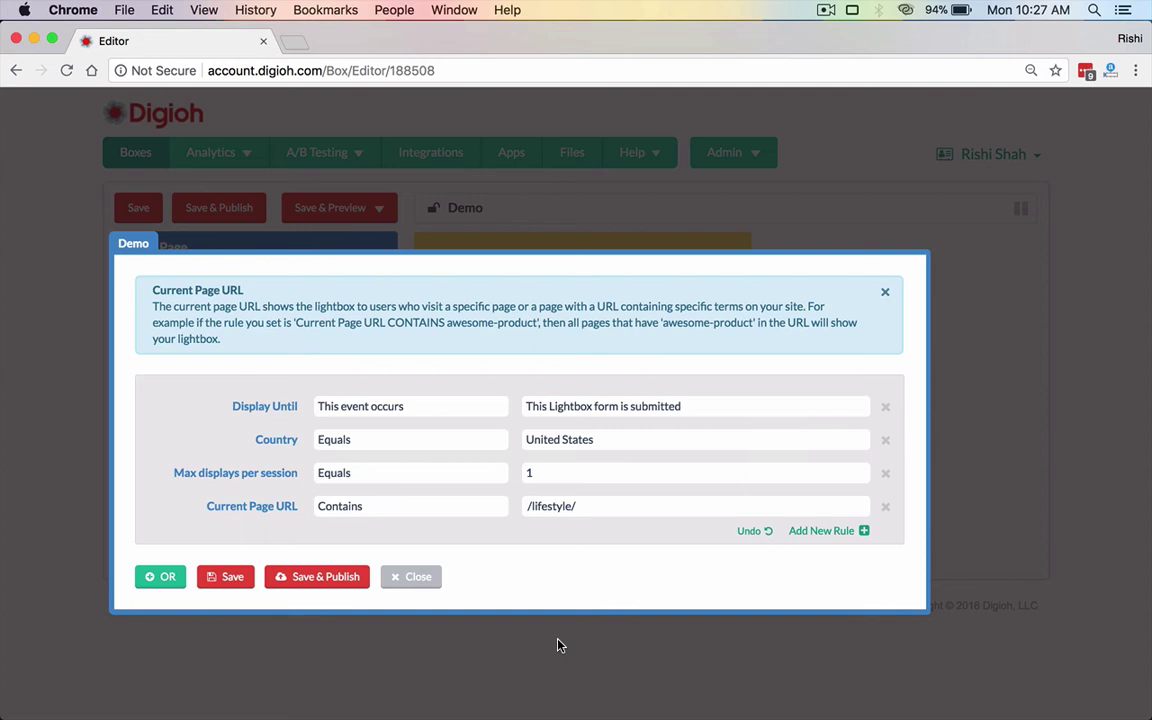
- Add a Referring Website URL rule to the condition group and set it to Contains facebook
{"action": "left_click", "coordinate": [822, 531]}
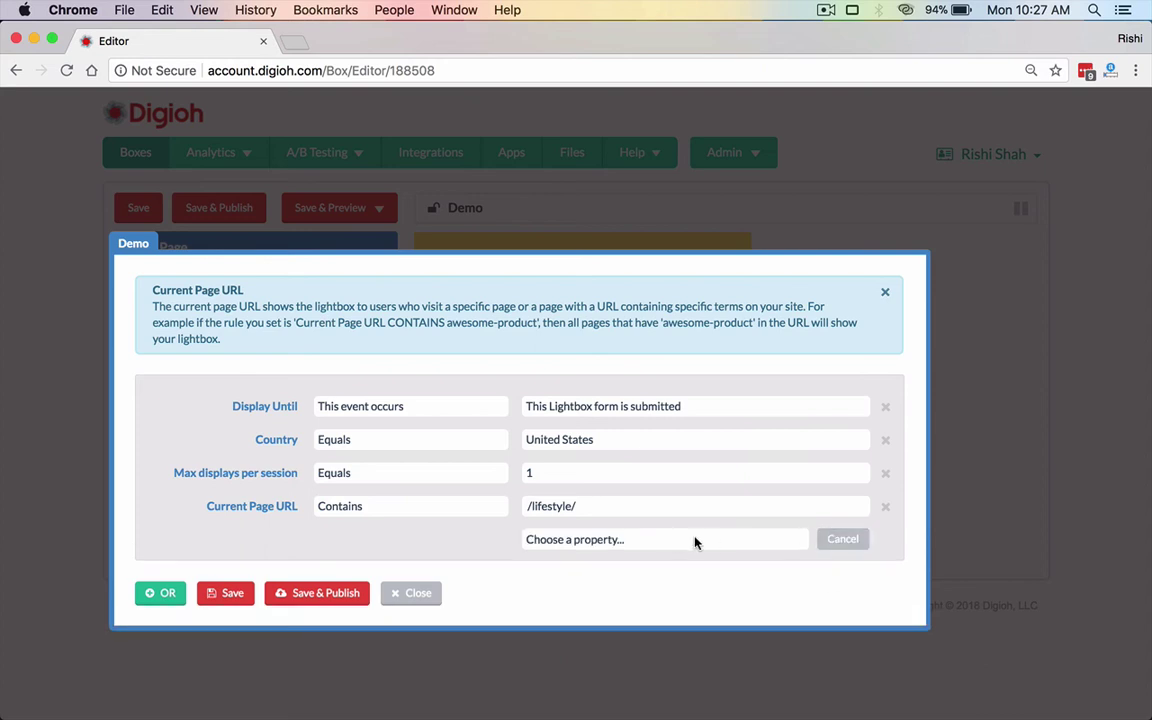
{"action": "left_click", "coordinate": [690, 540]}
{"action": "scroll", "coordinate": [679, 539], "scroll_direction": "down", "scroll_amount": 3}
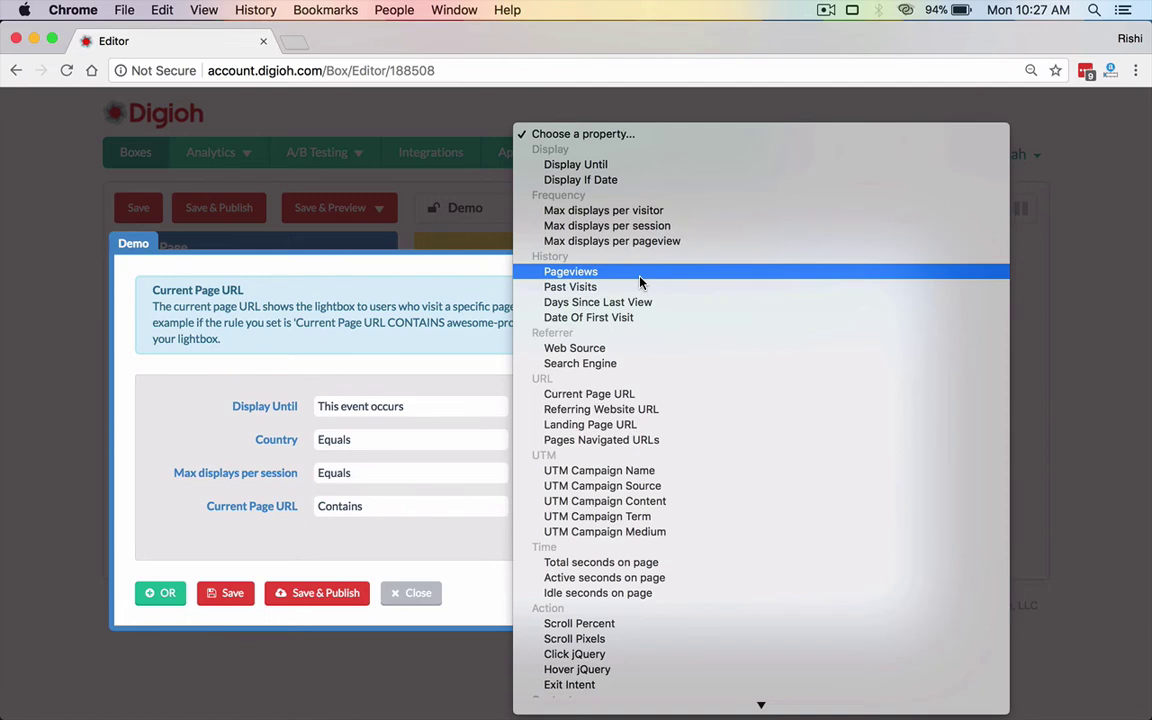
{"action": "scroll", "coordinate": [645, 380], "scroll_direction": "down", "scroll_amount": 3}
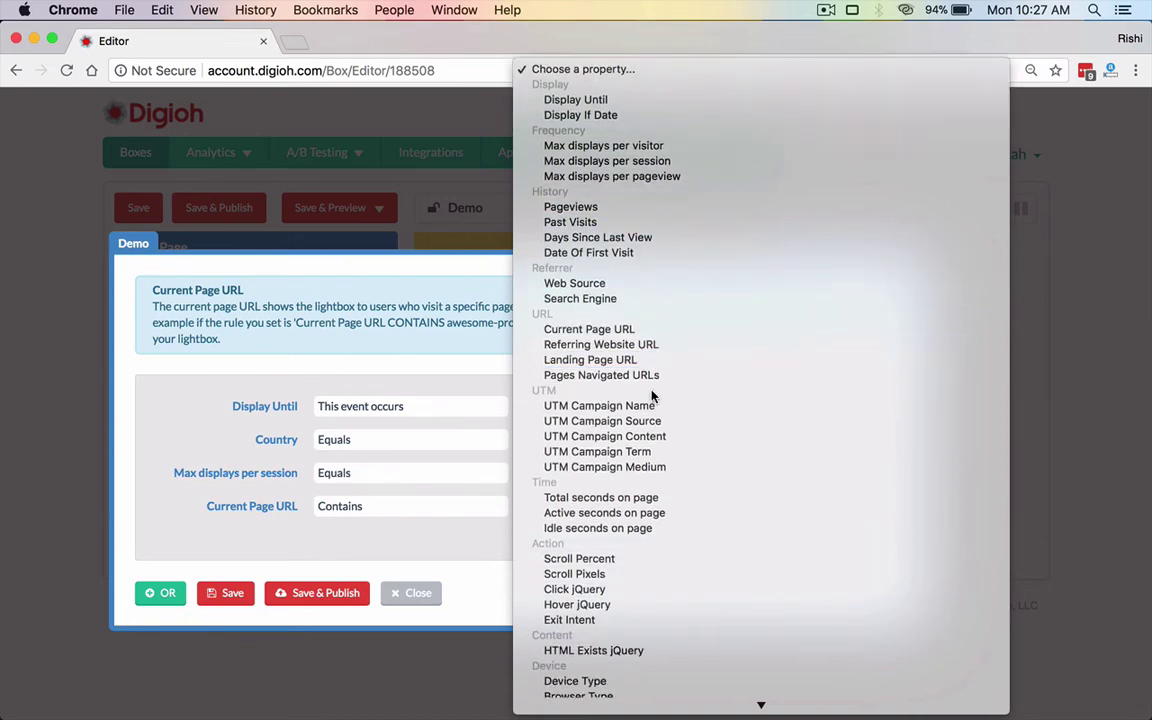
{"action": "left_click", "coordinate": [604, 296]}
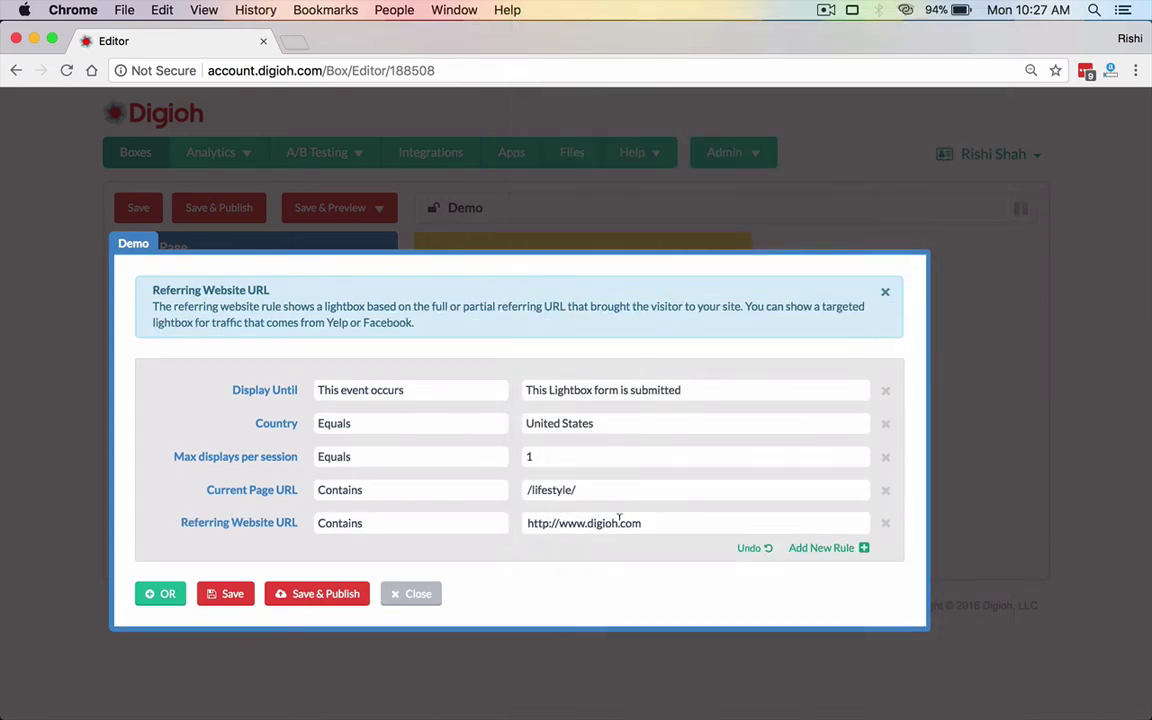
{"action": "double_click", "coordinate": [594, 523]}
{"action": "triple_click", "coordinate": [594, 523]}
{"action": "type", "text": "facebook"}
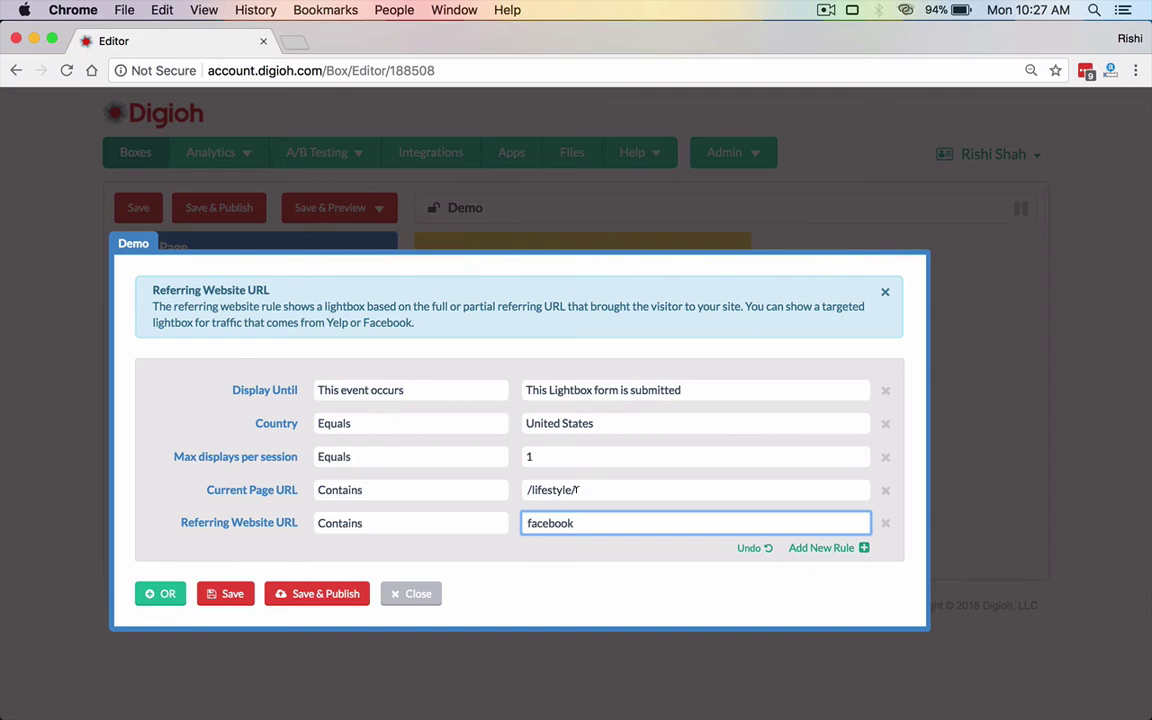
- Add a Total seconds on page rule to the condition group and set it to Greater than 3
{"action": "left_click", "coordinate": [812, 552]}
{"action": "left_click", "coordinate": [714, 566]}
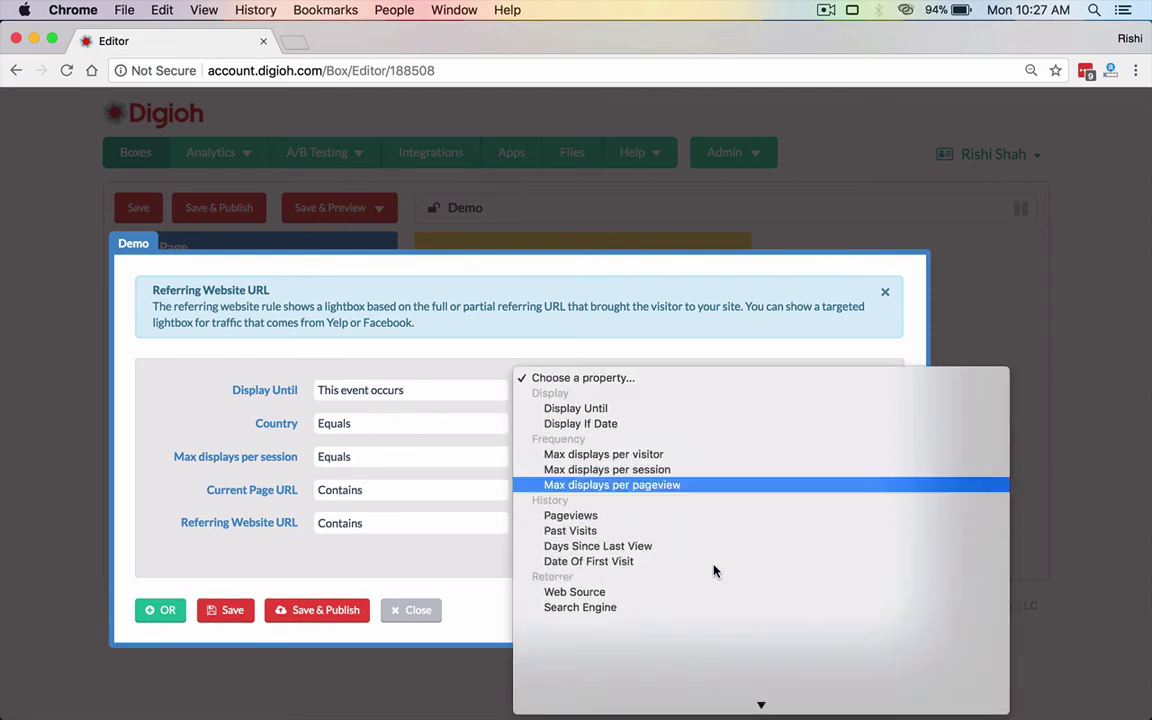
{"action": "scroll", "coordinate": [714, 570], "scroll_direction": "down", "scroll_amount": 1}
{"action": "left_click", "coordinate": [690, 533]}
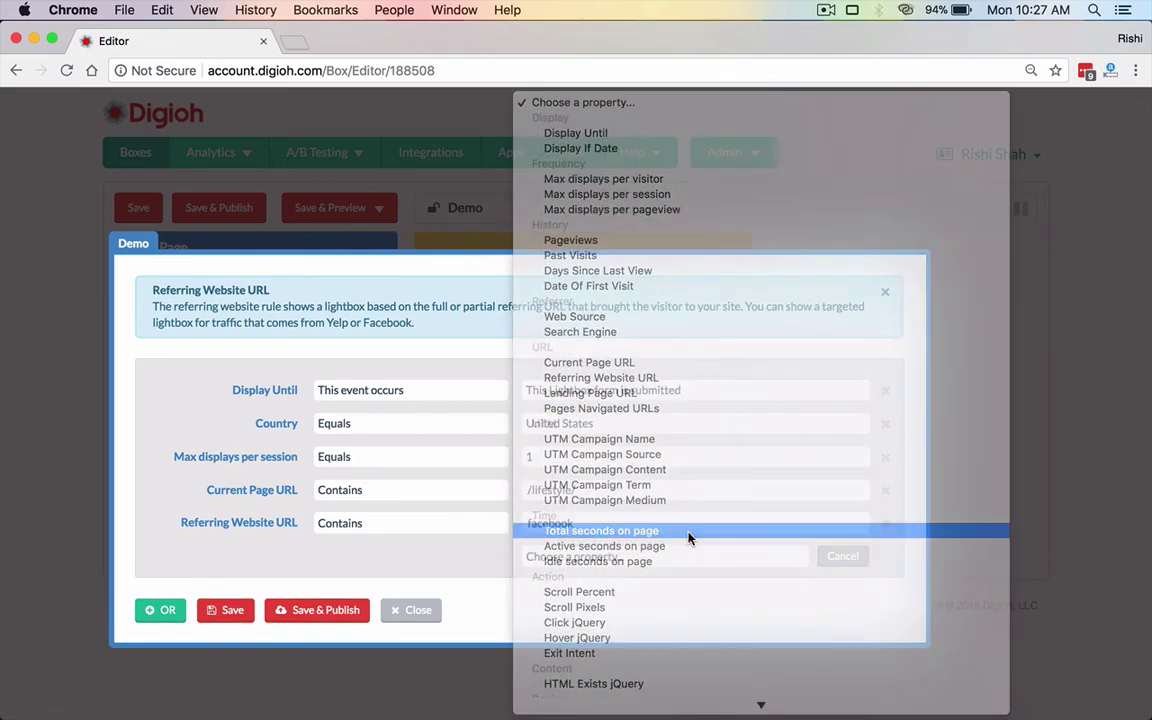
{"action": "left_click", "coordinate": [566, 560]}
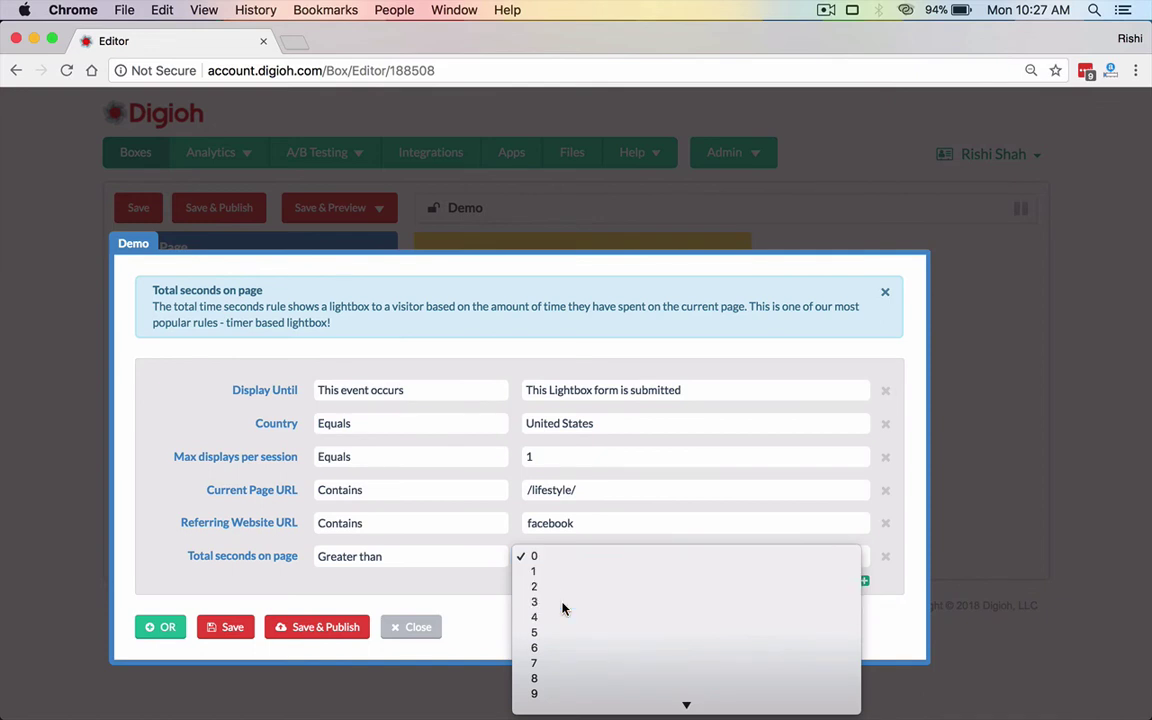
{"action": "left_click", "coordinate": [563, 604]}
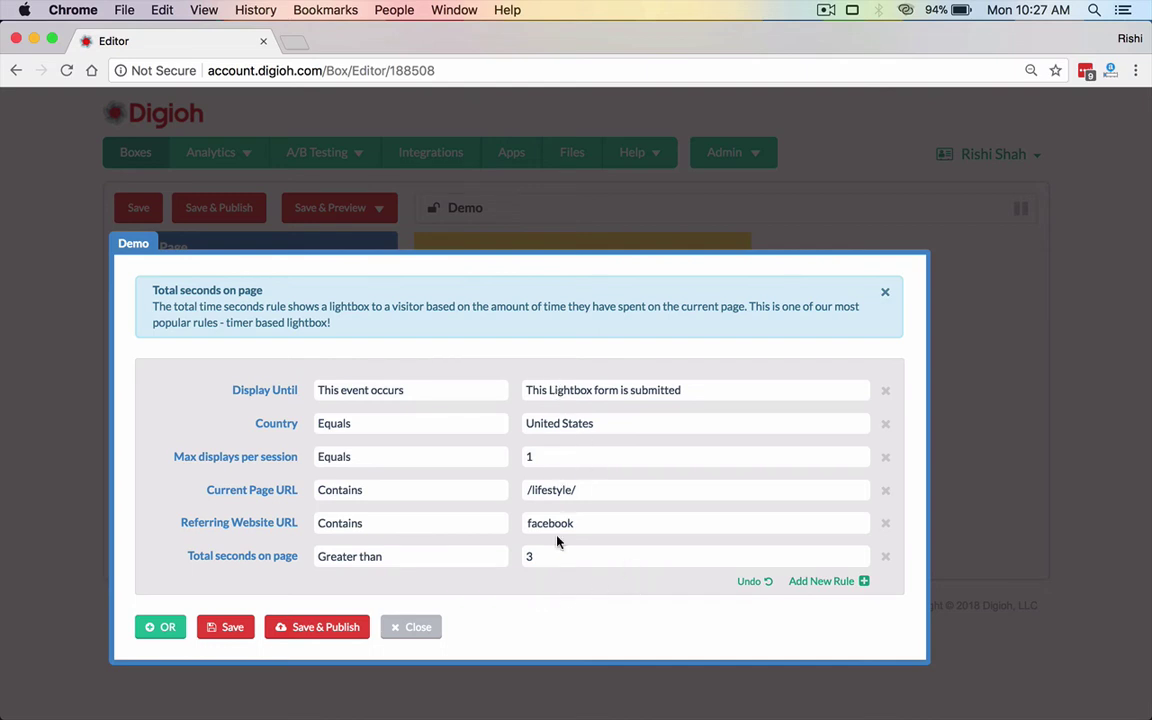
- Examine the rule properties available for a new condition, from display and frequency through action, device and geolocation, without adding one
{"action": "left_click", "coordinate": [813, 583]}
{"action": "left_click", "coordinate": [728, 590]}
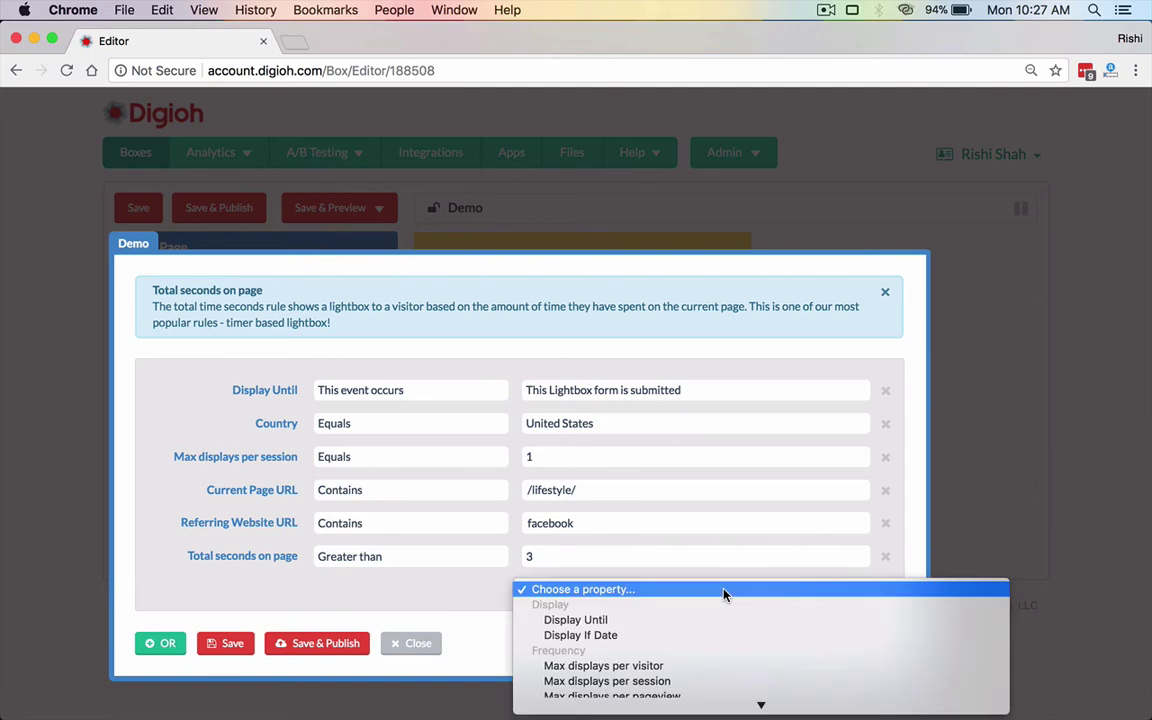
{"action": "scroll", "coordinate": [725, 595], "scroll_direction": "down", "scroll_amount": 10}
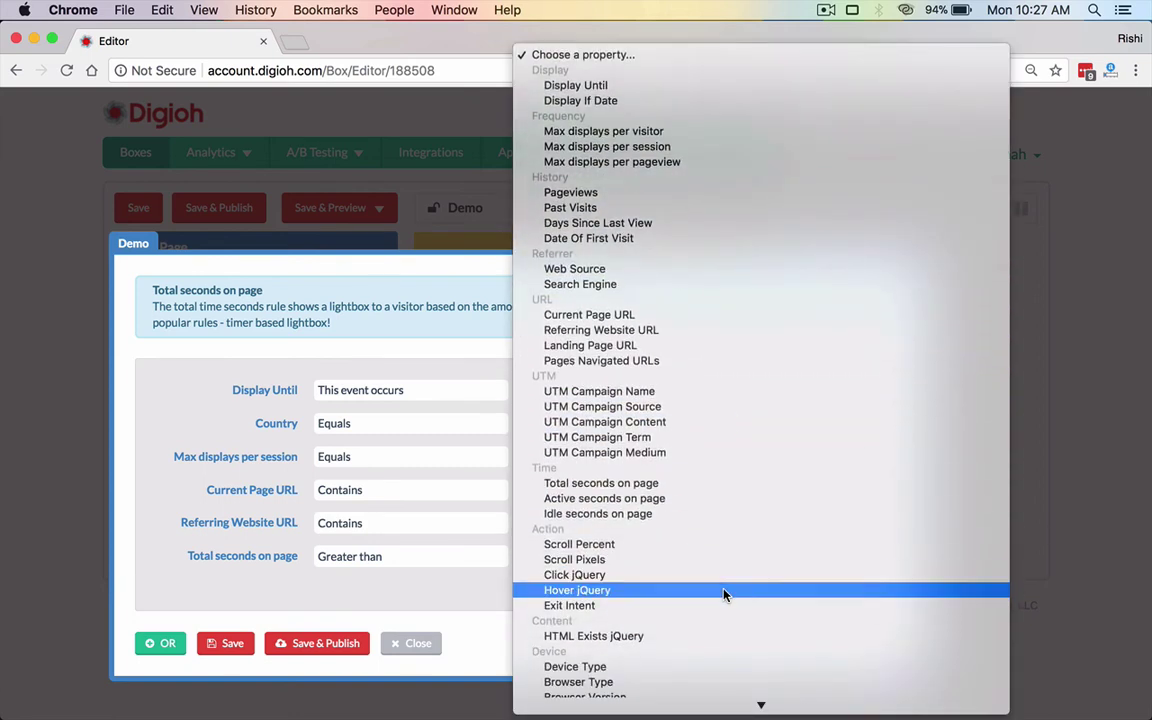
{"action": "scroll", "coordinate": [725, 595], "scroll_direction": "down", "scroll_amount": 1}
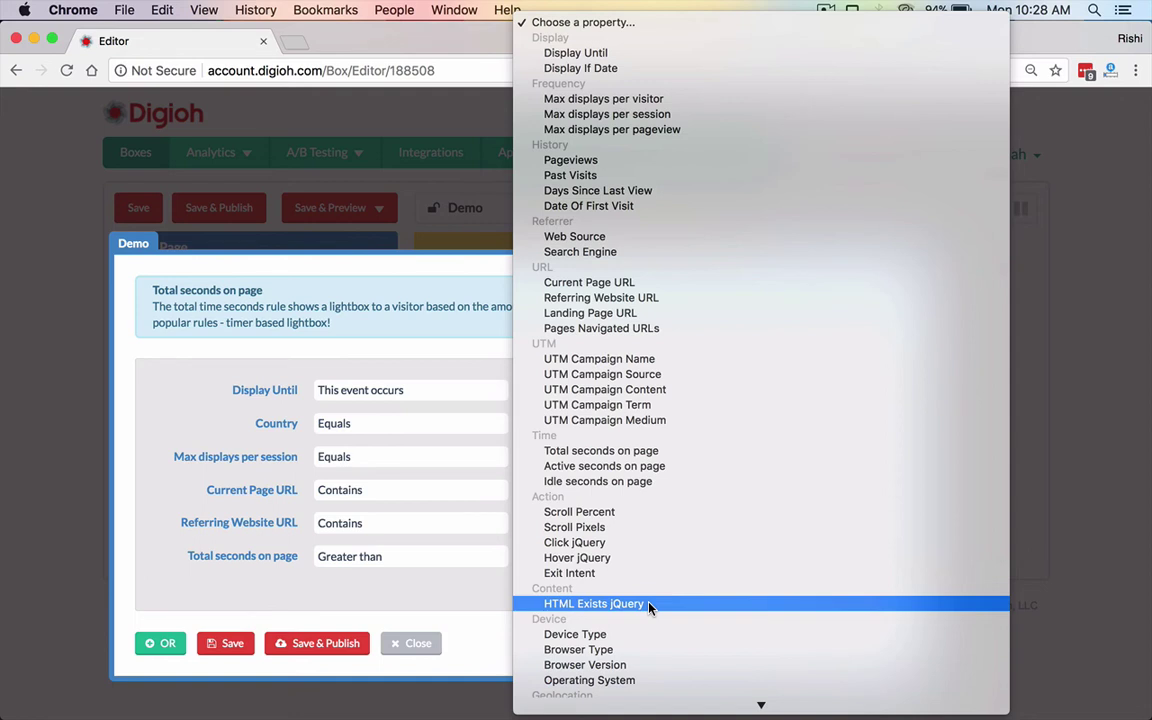
{"action": "scroll", "coordinate": [648, 606], "scroll_direction": "down", "scroll_amount": 4}
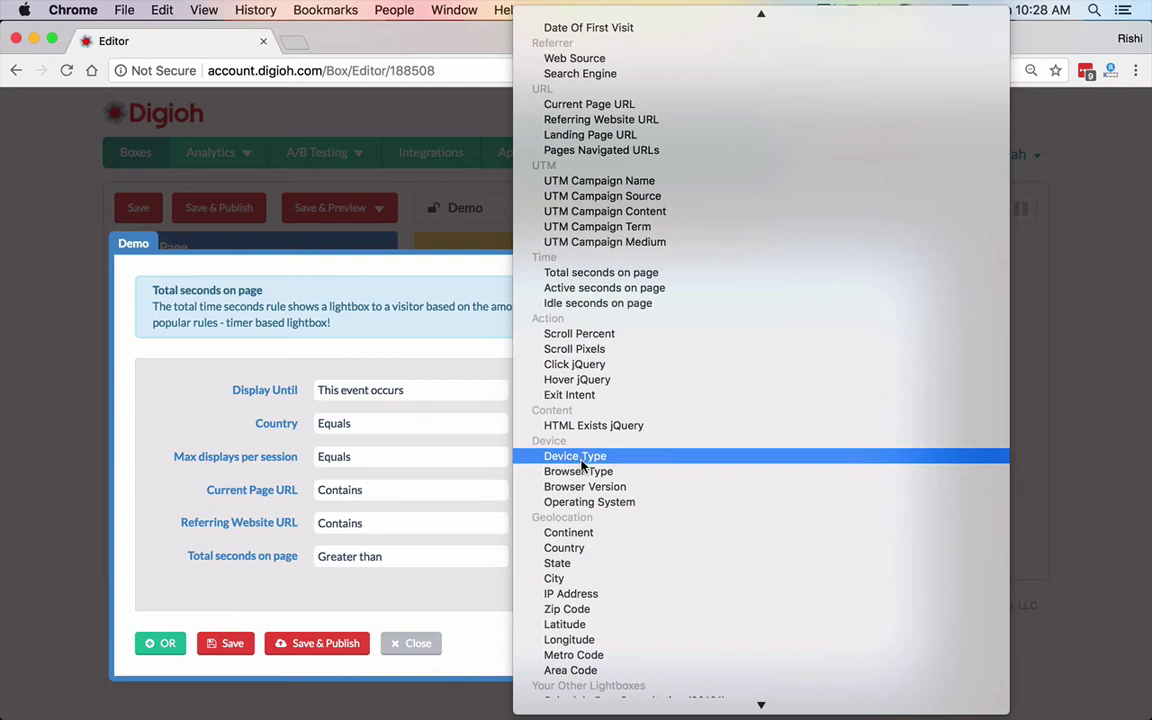
{"action": "scroll", "coordinate": [583, 463], "scroll_direction": "down", "scroll_amount": 5}
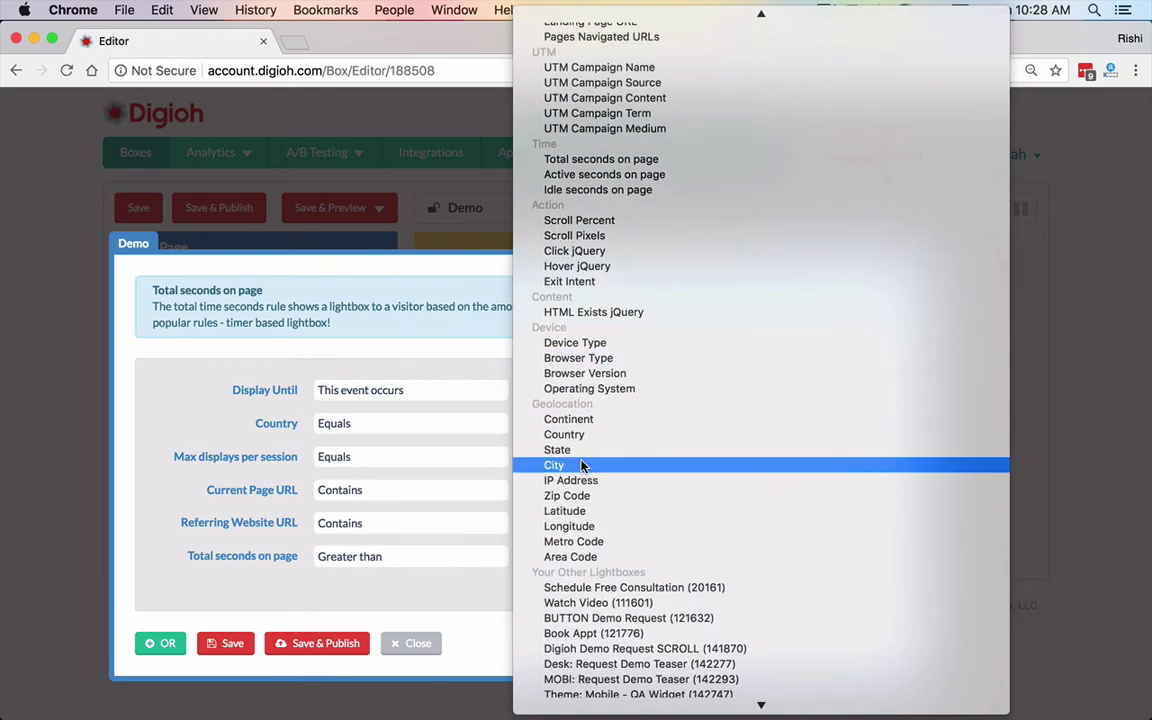
{"action": "scroll", "coordinate": [615, 183], "scroll_direction": "up", "scroll_amount": 9}
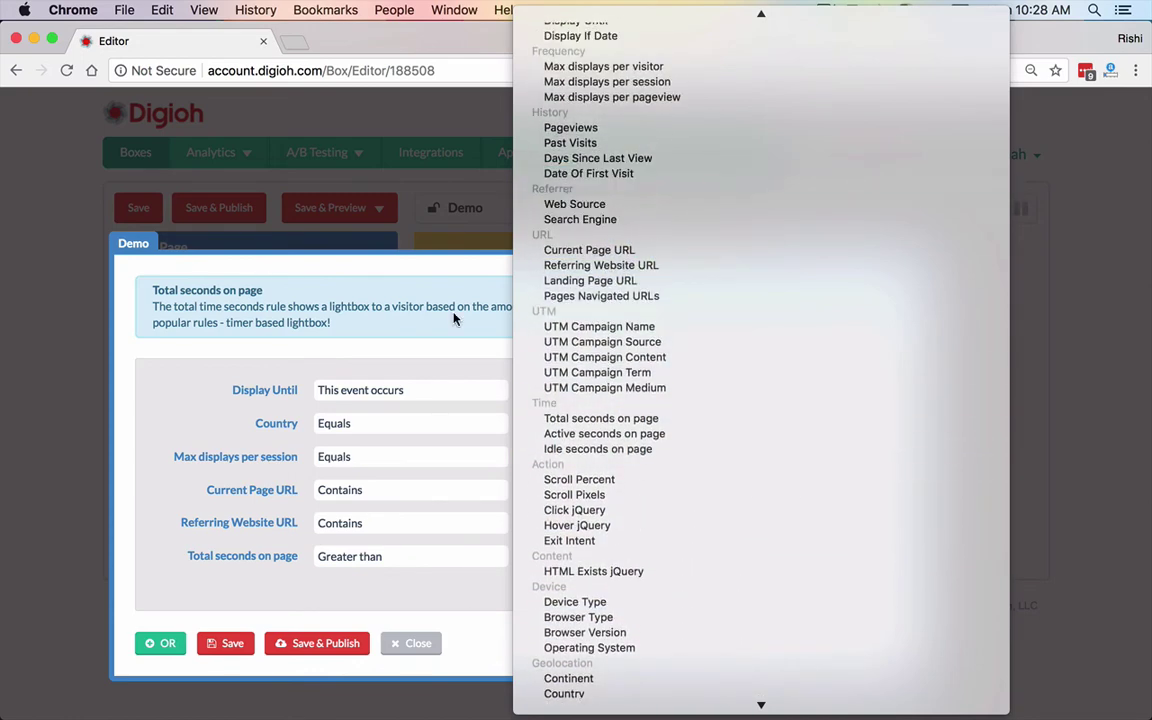
{"action": "left_click", "coordinate": [382, 297]}
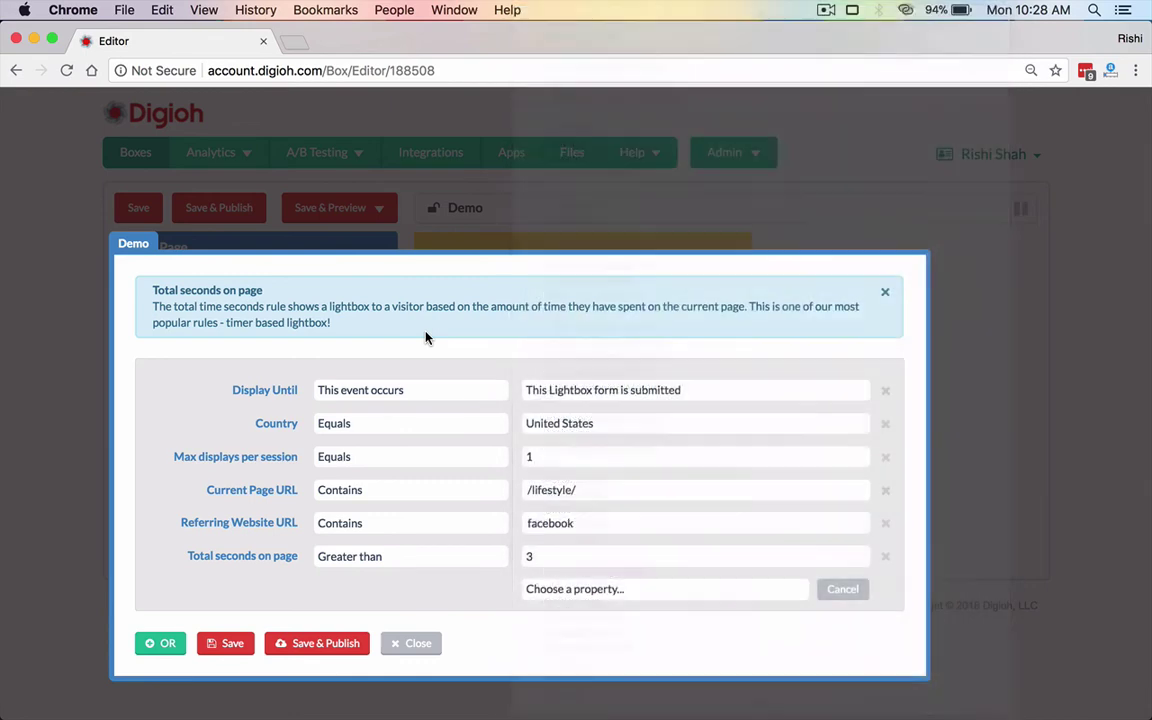
{"action": "left_click", "coordinate": [842, 589]}
- Save the condition group and close the conditions editor
{"action": "left_click", "coordinate": [229, 643]}
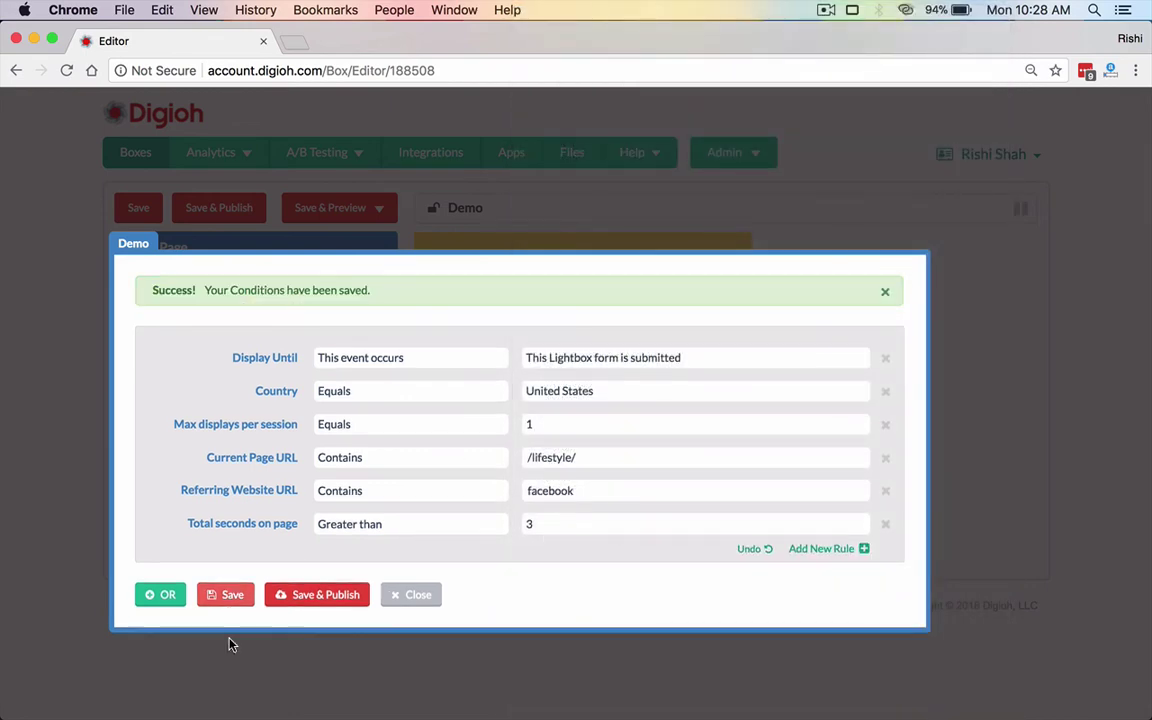
{"action": "left_click", "coordinate": [411, 595]}
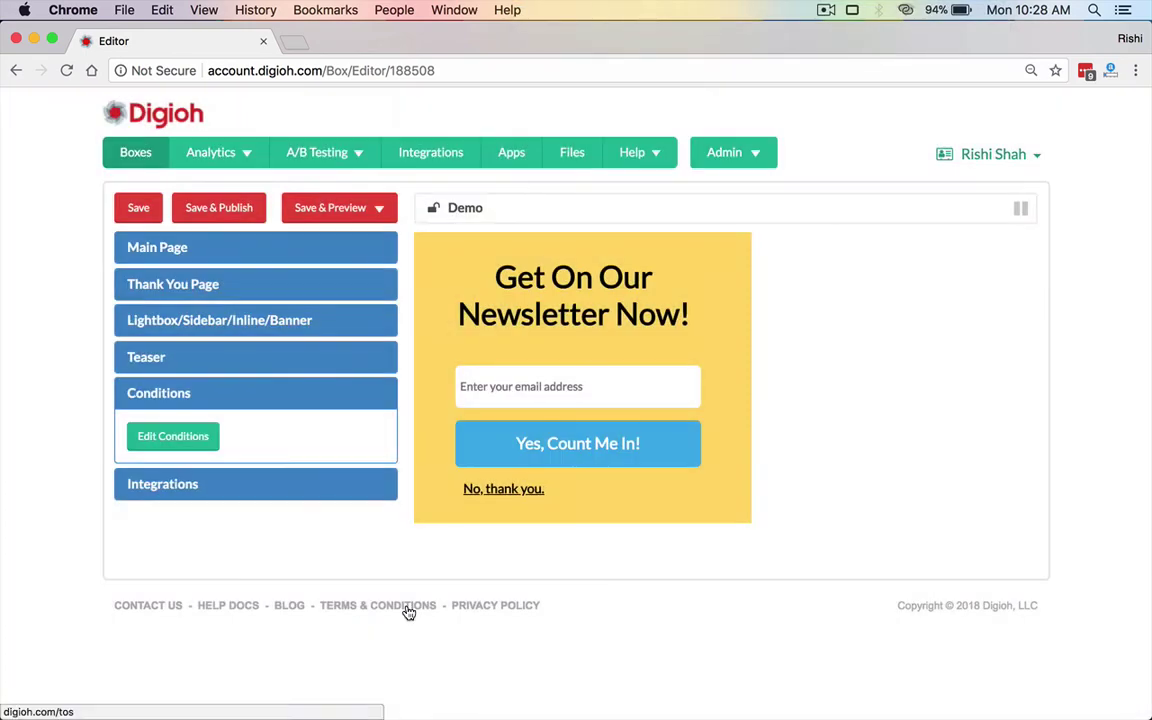
- Look over the available analytics reports and A/B testing types
{"action": "left_click", "coordinate": [248, 163]}
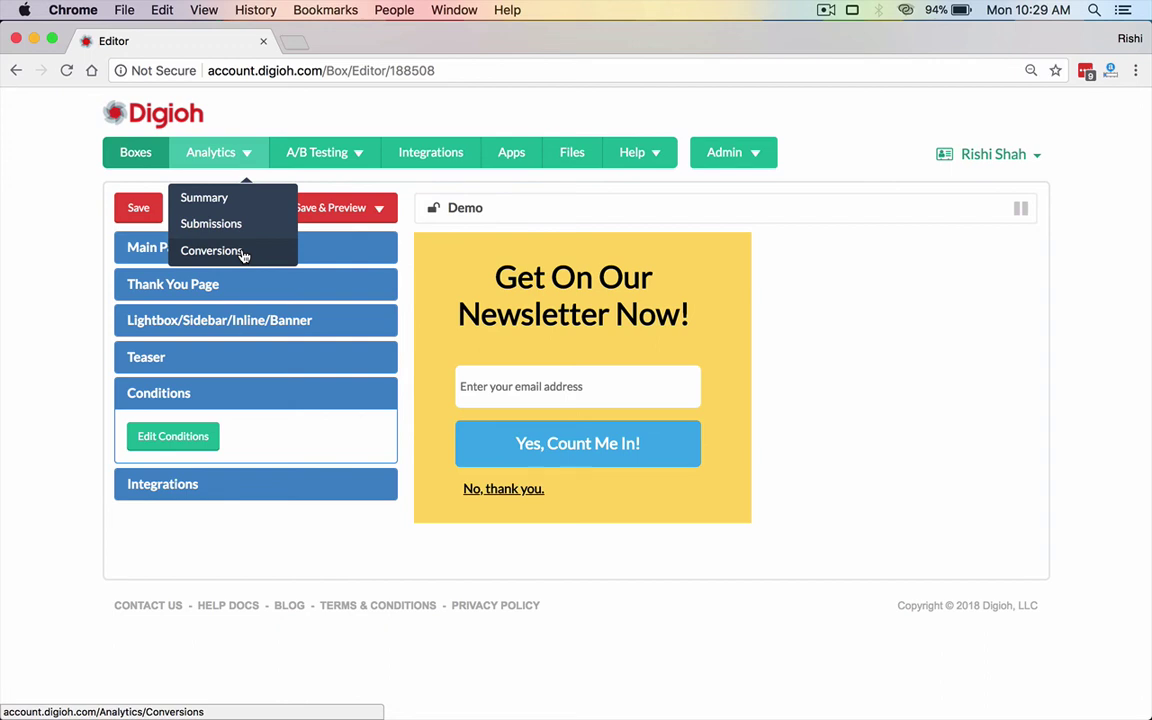
{"action": "left_click", "coordinate": [621, 355]}
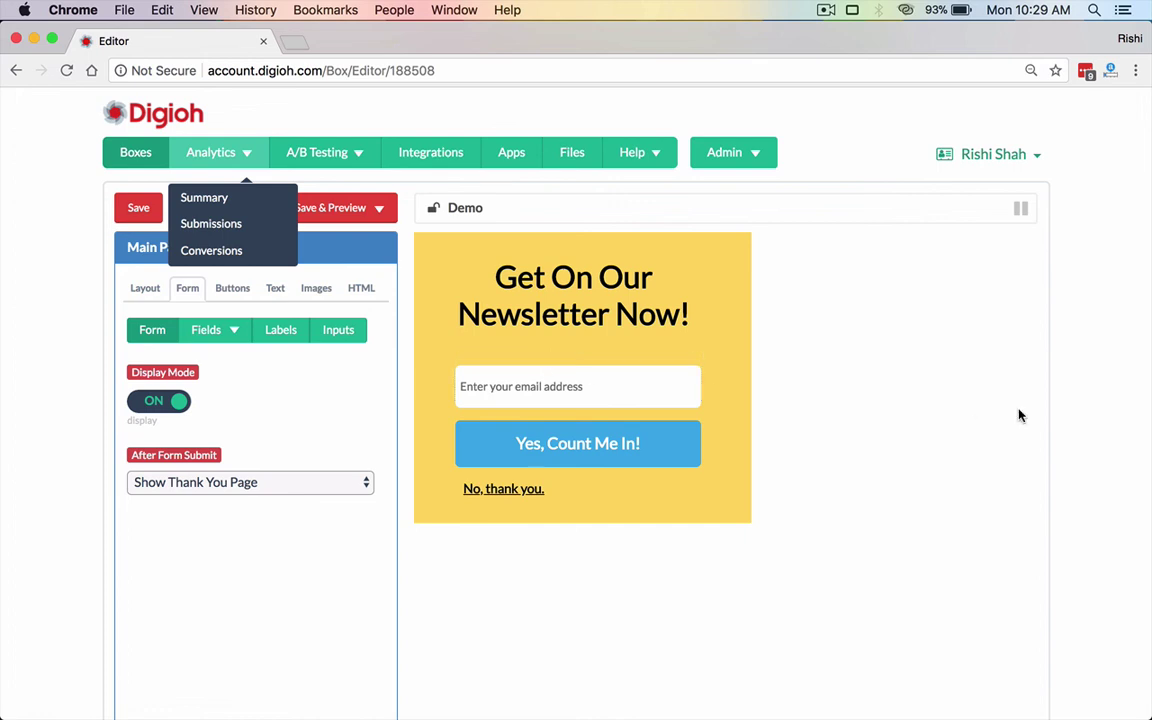
{"action": "mouse_move", "coordinate": [340, 162]}
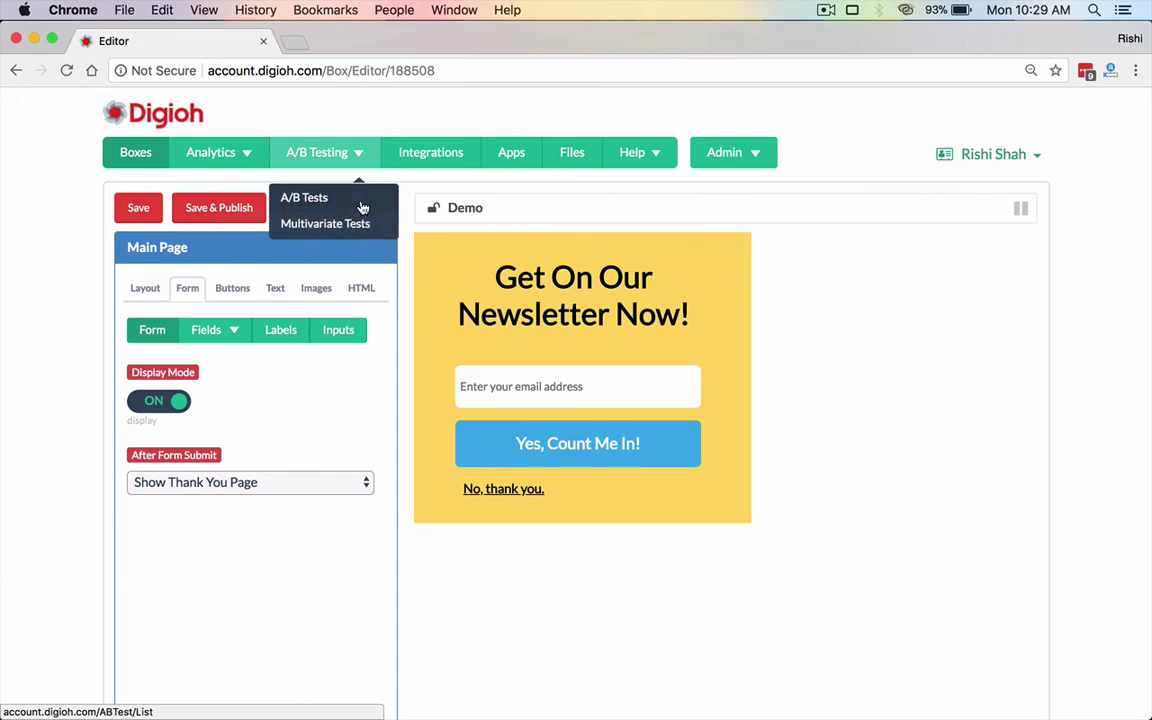
- Select the newsletter headline in the box and shift it slightly to about x 52, y 31
{"action": "left_click", "coordinate": [580, 295]}
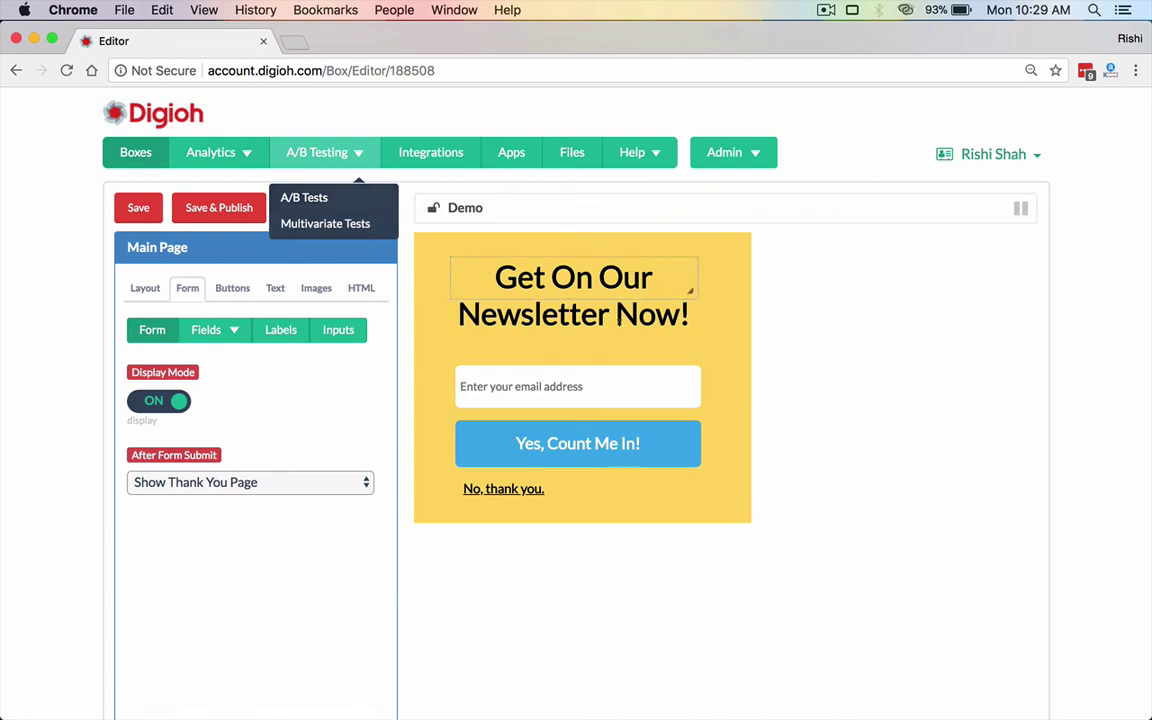
{"action": "left_click_drag", "start_coordinate": [605, 291], "coordinate": [614, 293]}
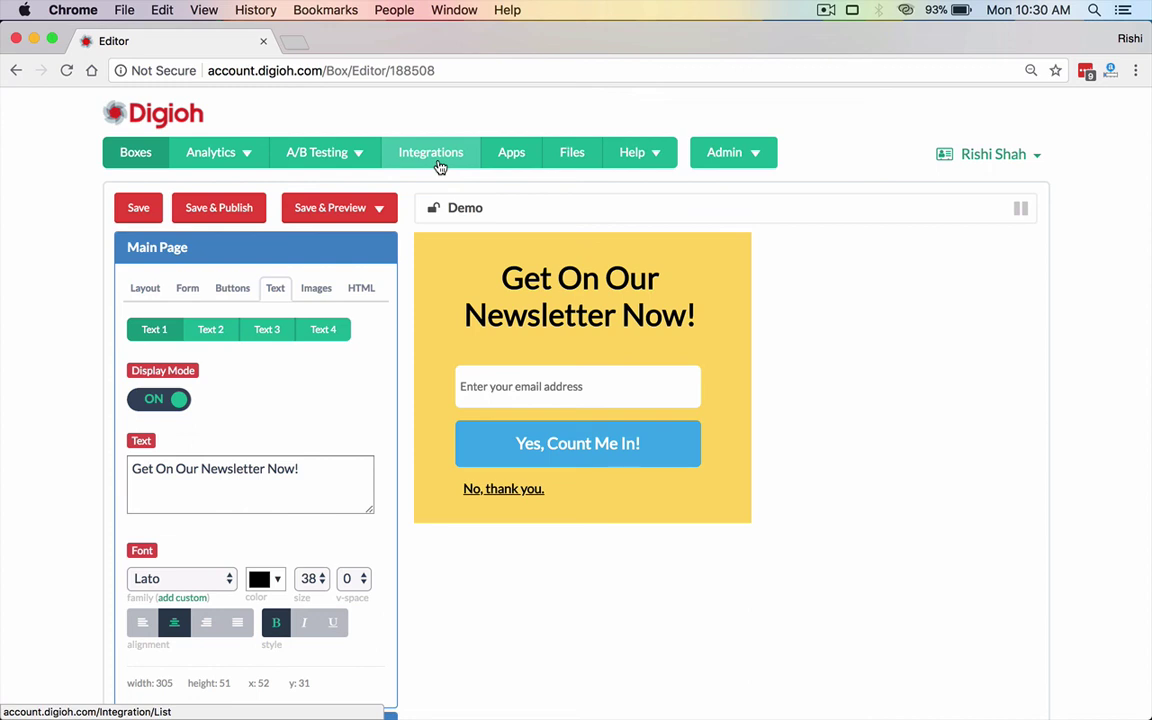
- Show the account options, such as plan, billing, notifications and setup instructions
{"action": "left_click", "coordinate": [982, 162]}
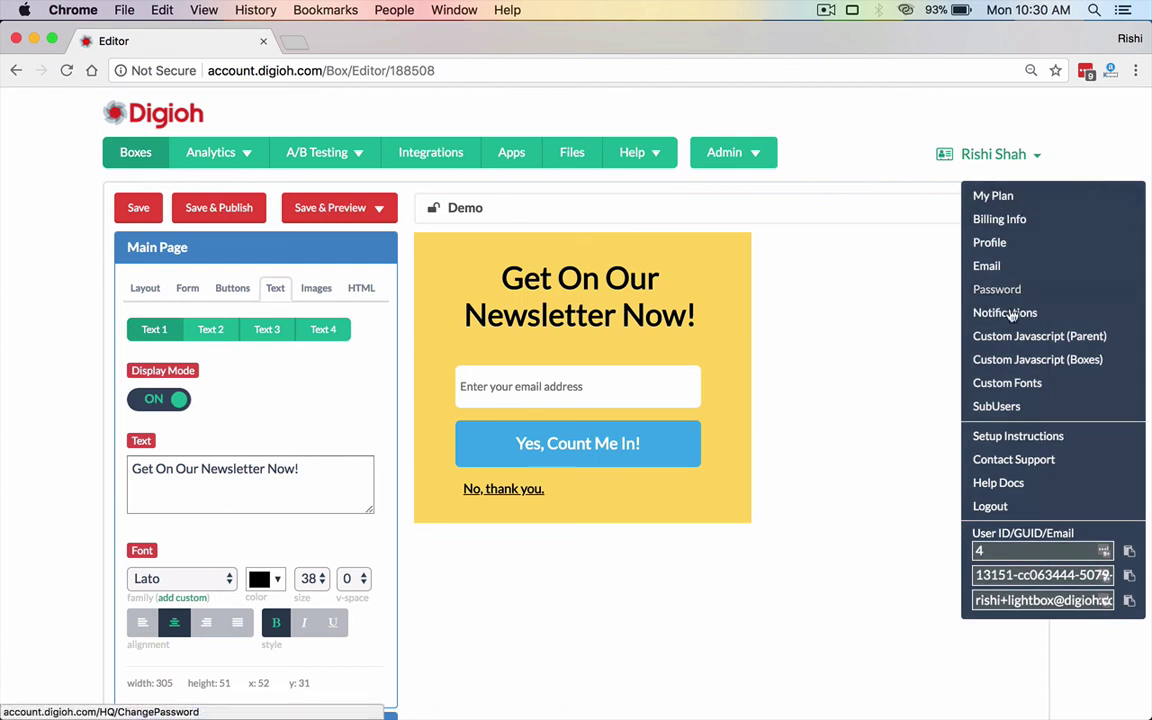